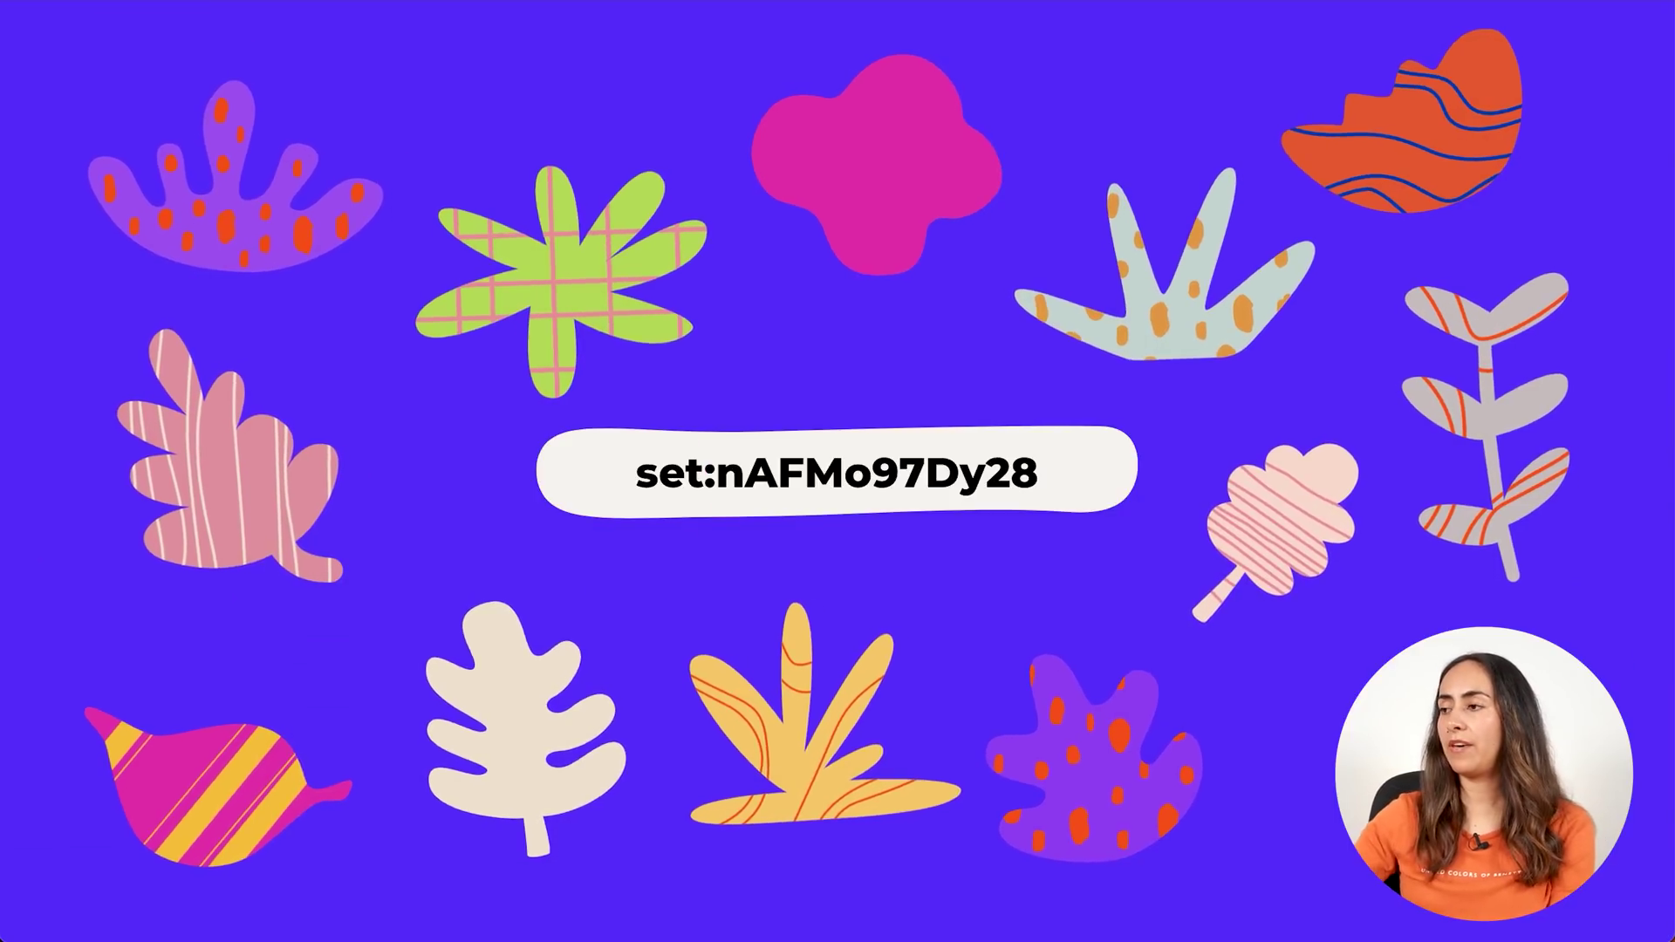
- Copy the set code set:nAFMo97Dy28 from the slide and search Elements for it
mouse_move(1065, 531)
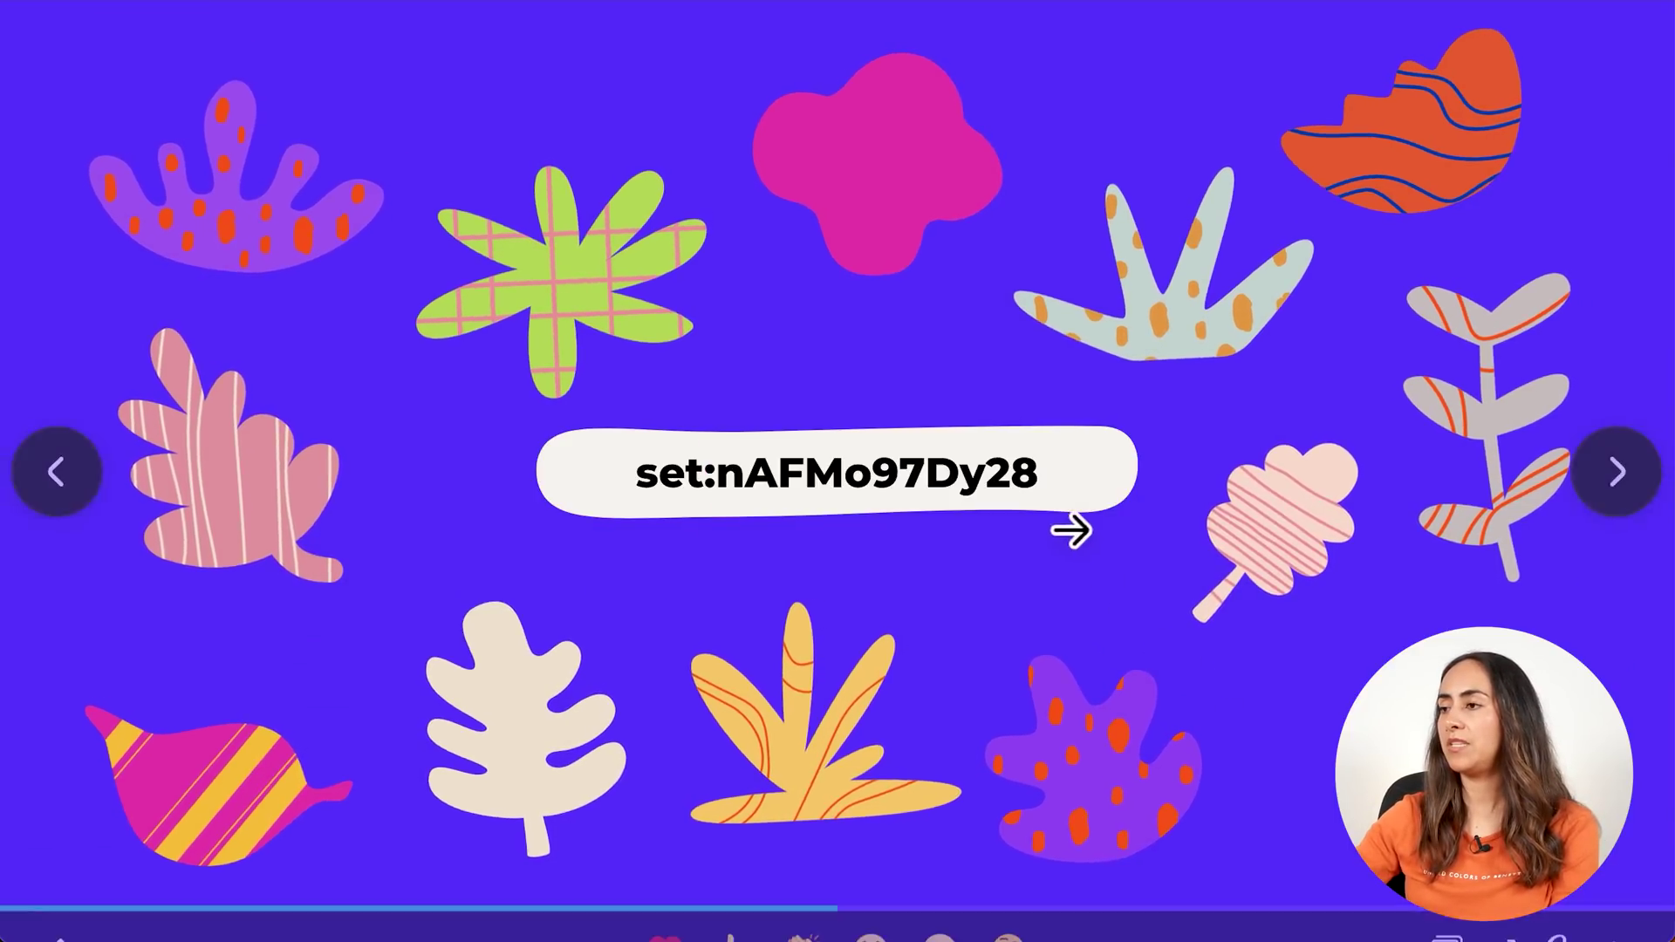
left_click_drag(1031, 474, 653, 476)
right_click(653, 476)
left_click(680, 531)
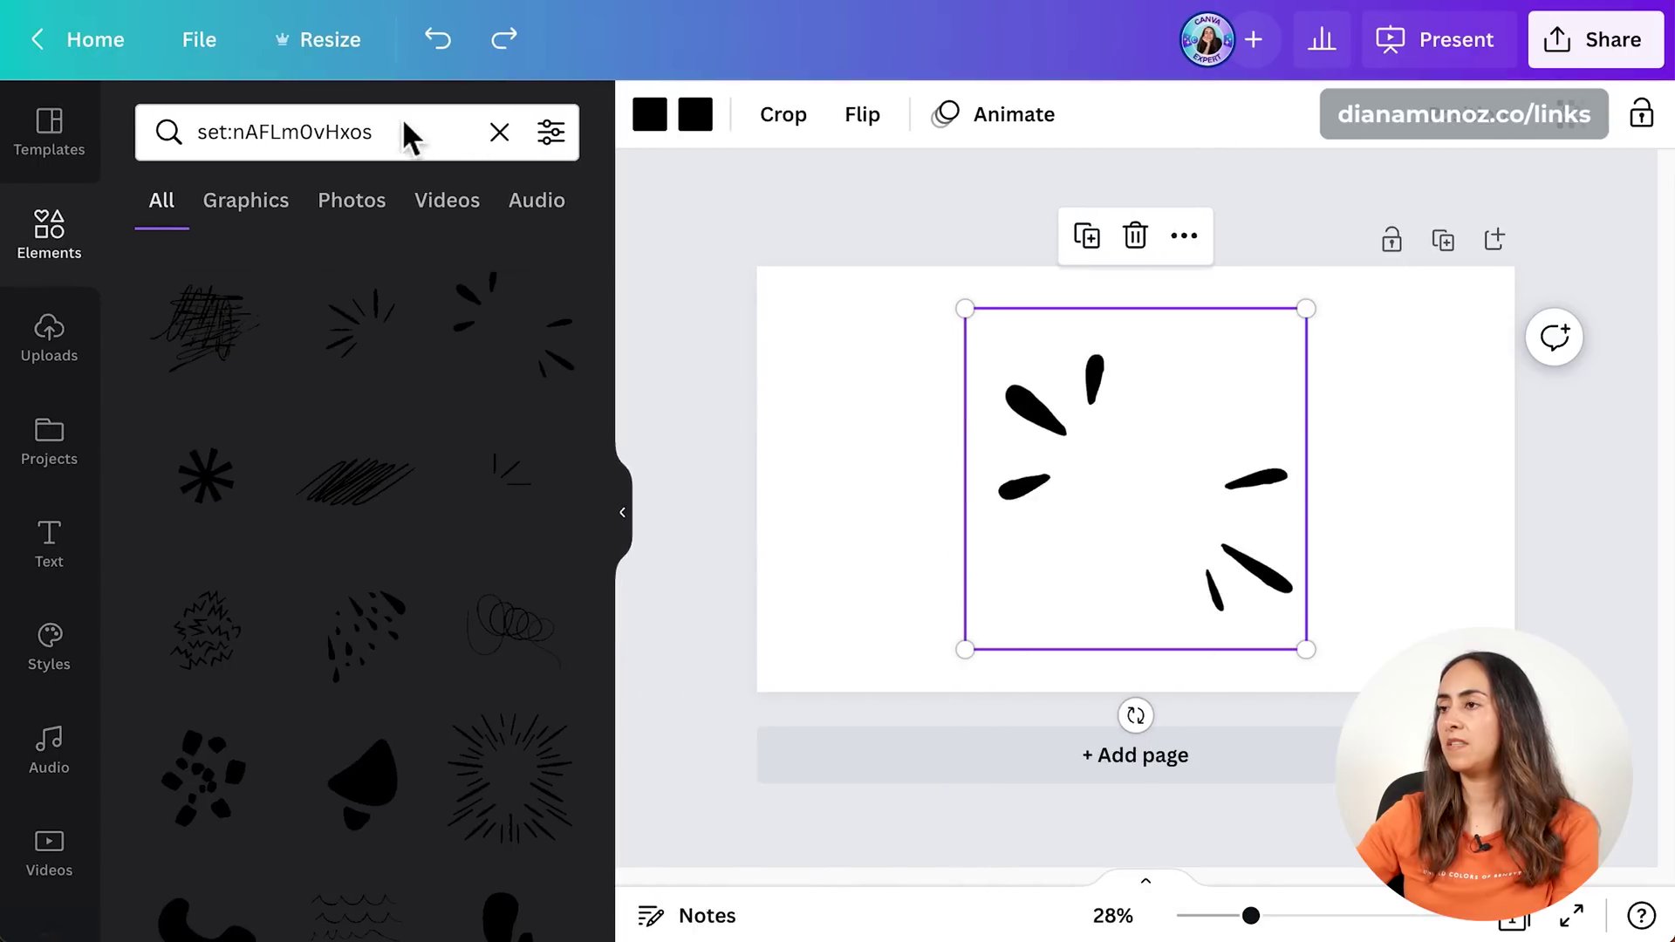
key("Return")
- Remove the sparkle-lines element and scroll through the leafy blob results
left_click(1132, 234)
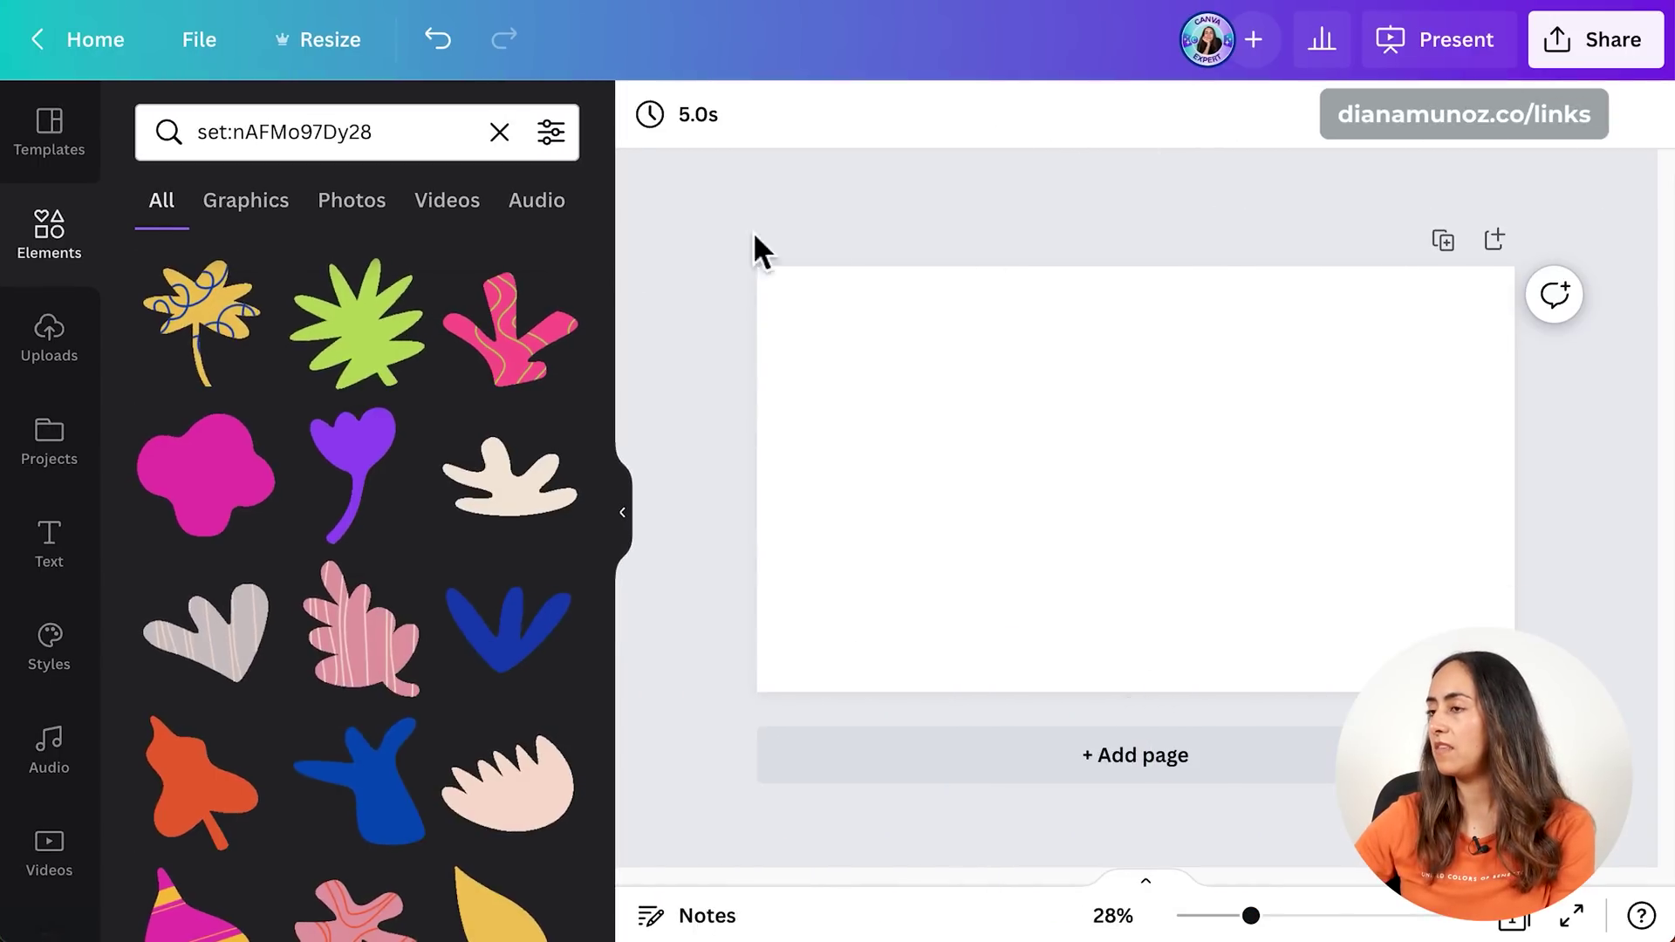
left_click_drag(607, 263, 612, 392)
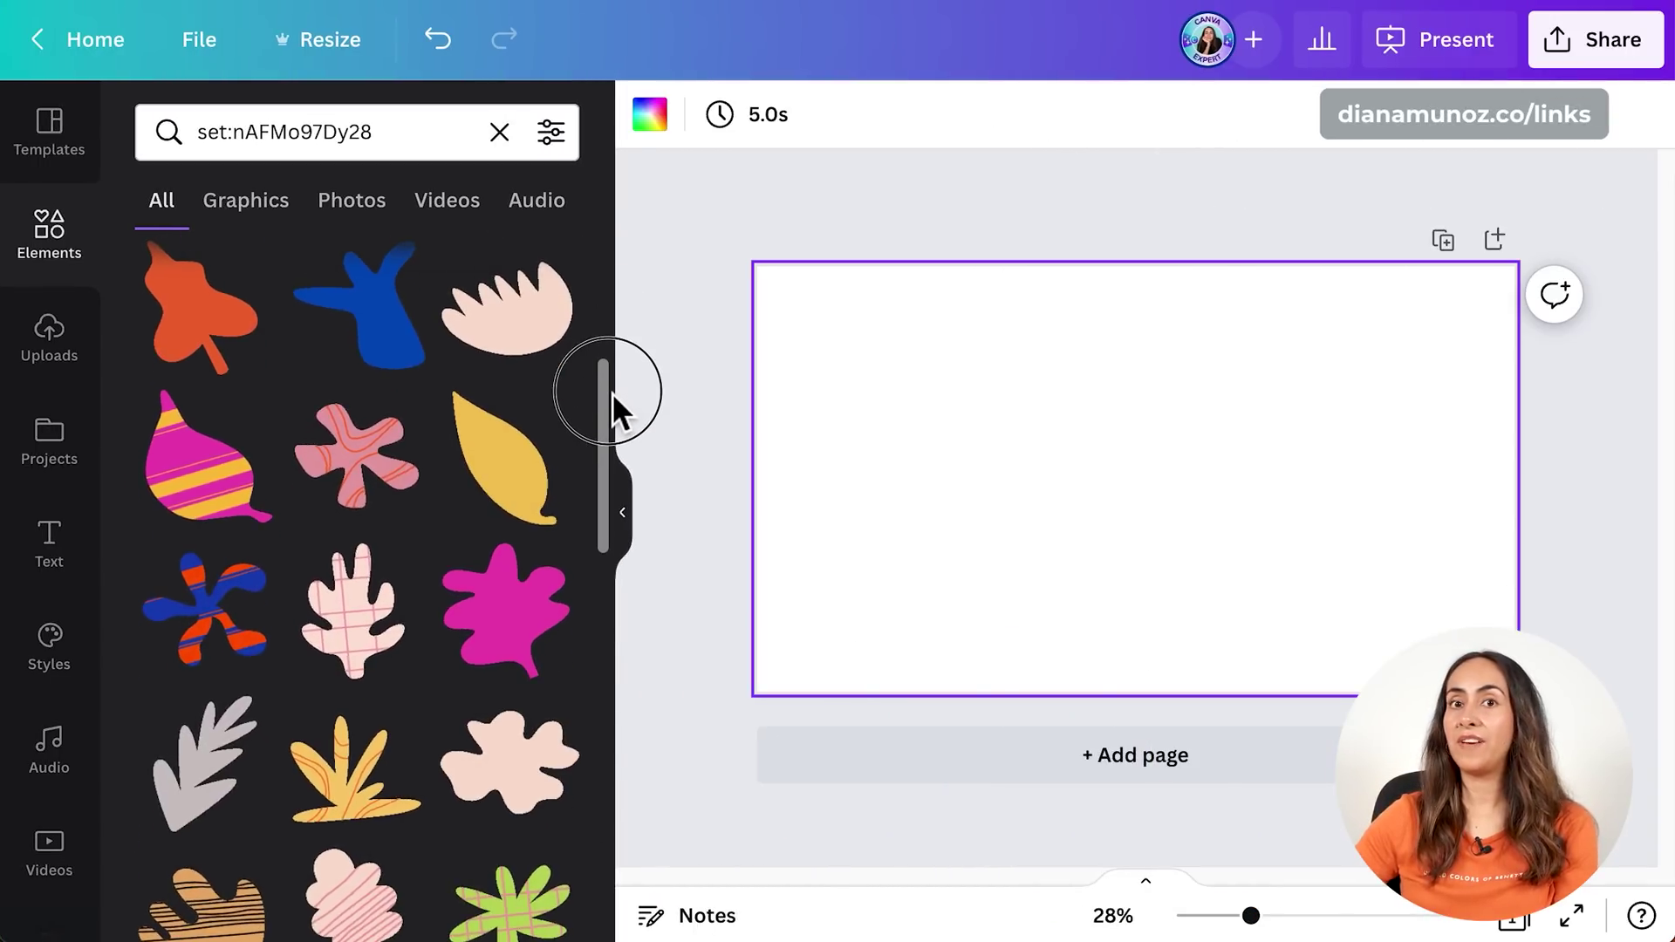
left_click_drag(612, 392, 621, 811)
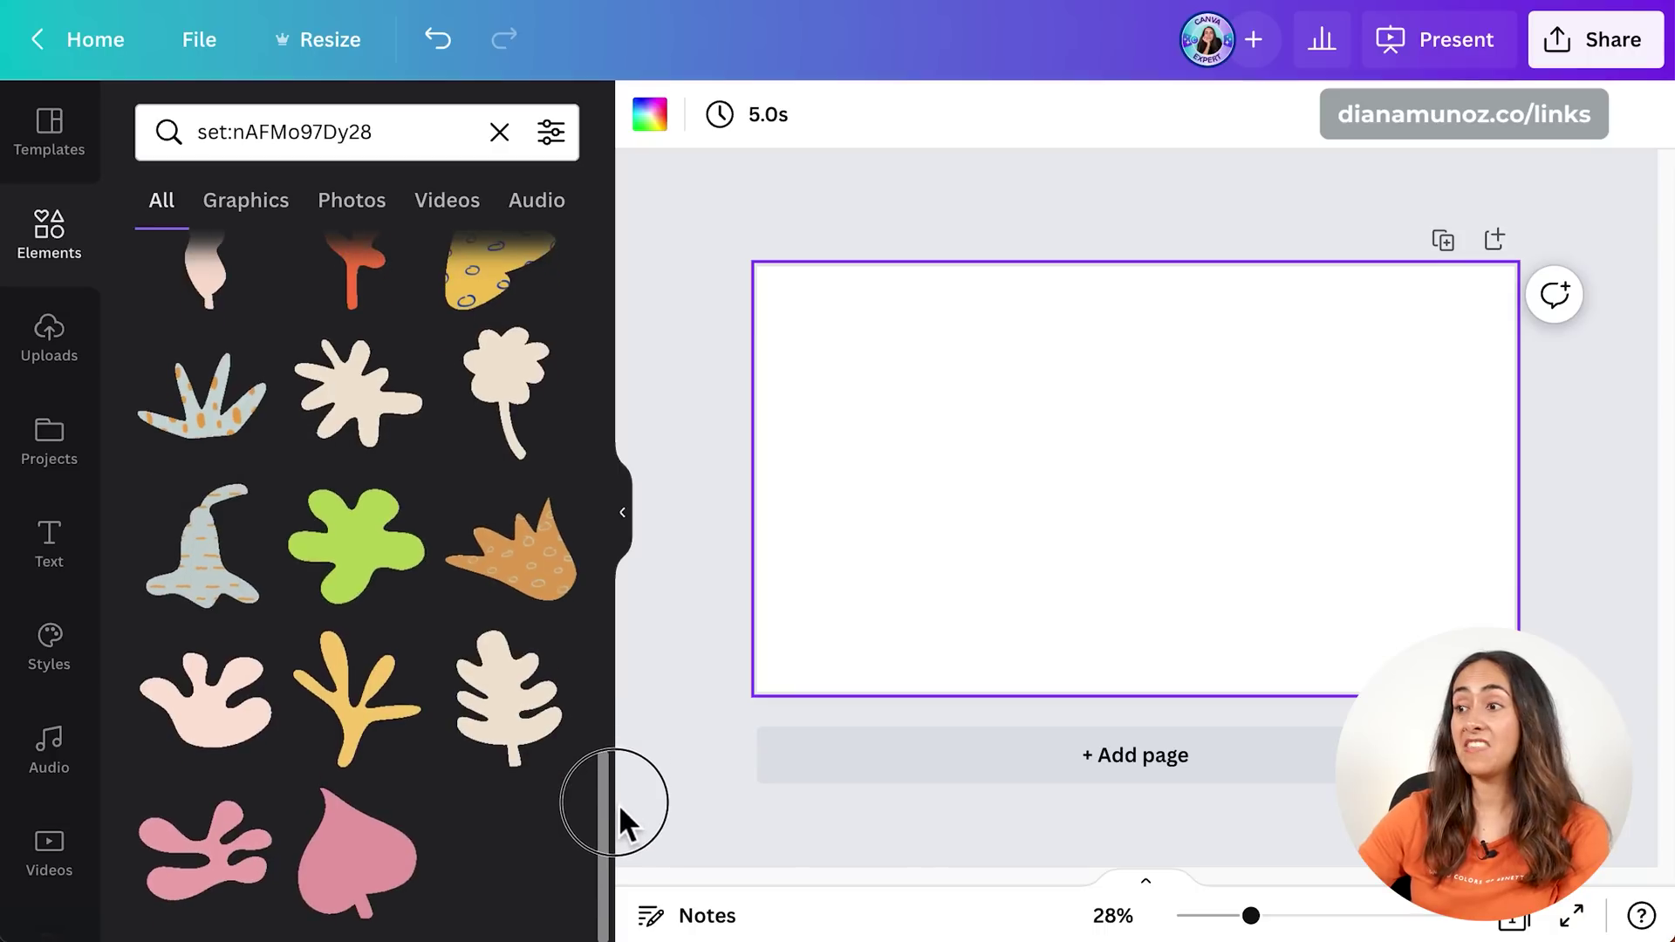
- Add the green blob and enlarge it to cover the page's left portion
left_click(359, 588)
left_click_drag(1085, 486, 826, 401)
left_click_drag(1010, 574, 1500, 863)
left_click_drag(1327, 497, 1048, 556)
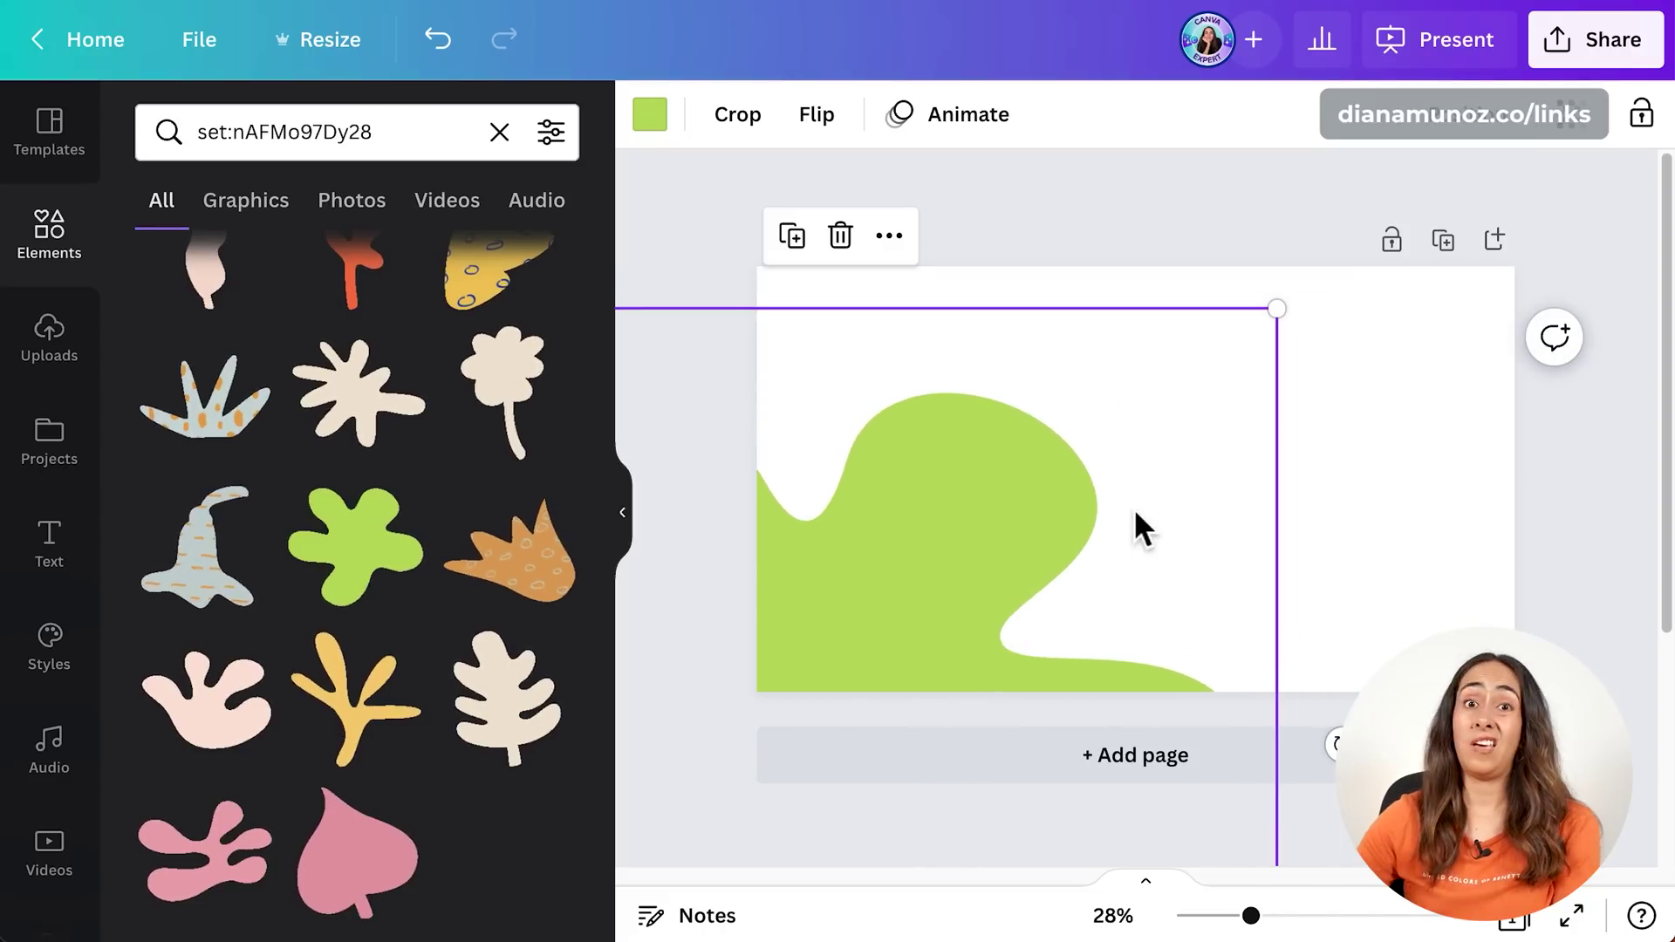
left_click_drag(1276, 308, 1640, 144)
left_click_drag(1413, 436, 1133, 379)
- Delete the green blob, leaving the page blank
left_click(1425, 376)
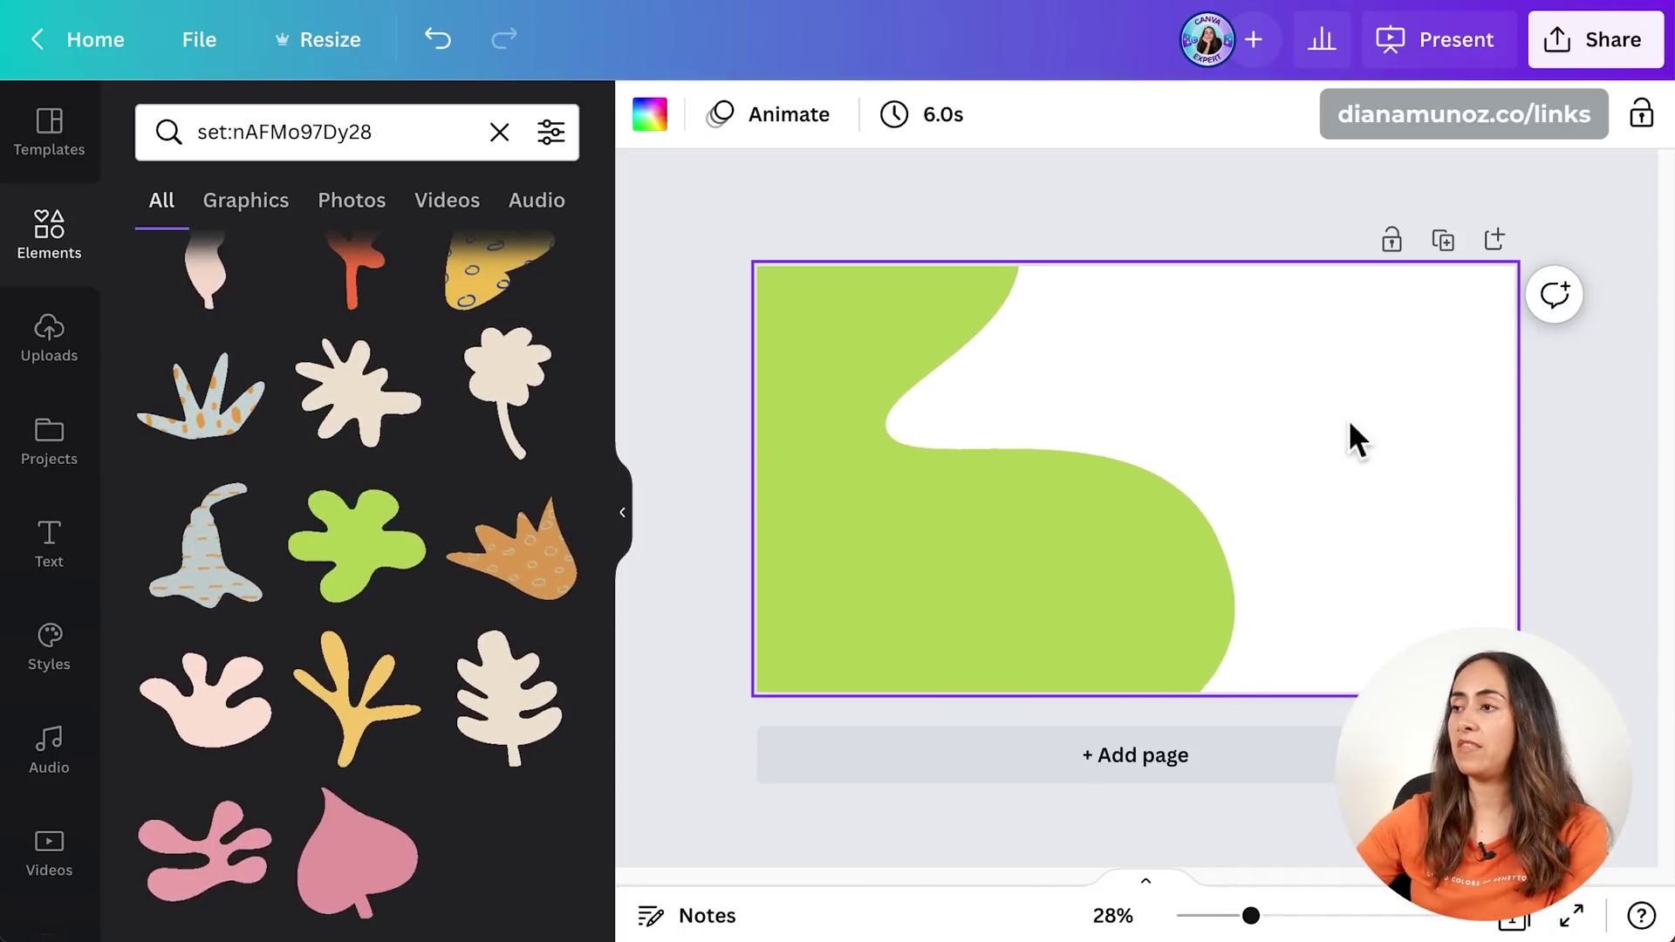
left_click(1056, 461)
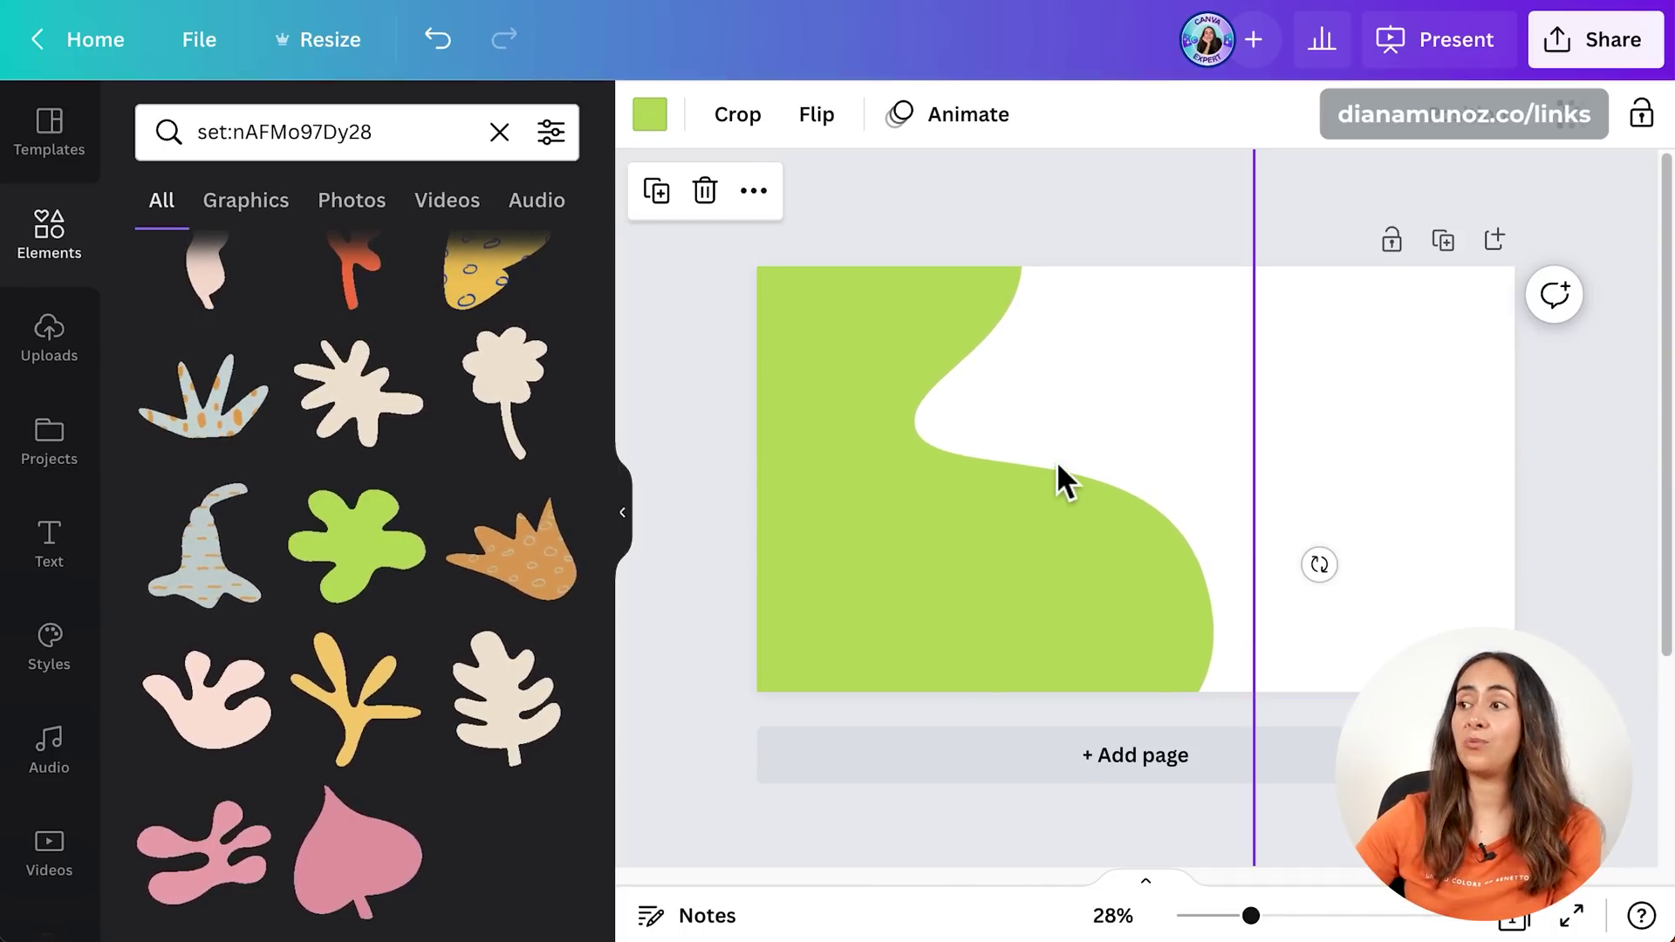
key("Delete")
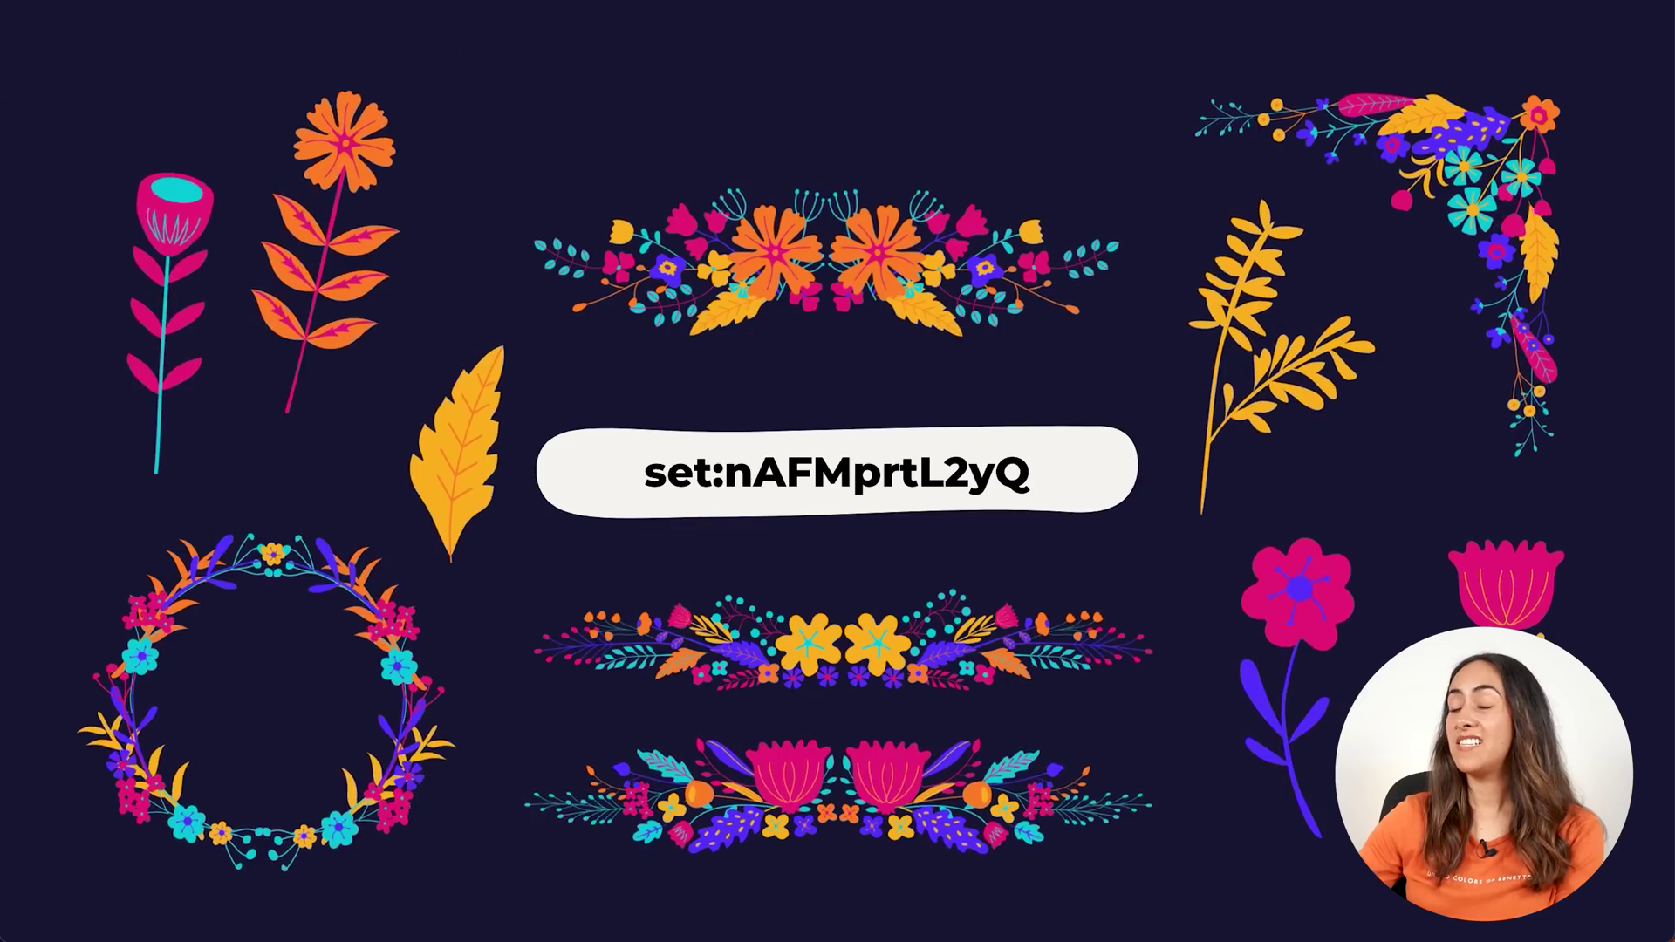
- Copy set:nAFMprtL2yQ from the slide and search Elements for it
left_click_drag(1004, 481, 654, 479)
right_click(654, 480)
left_click(727, 534)
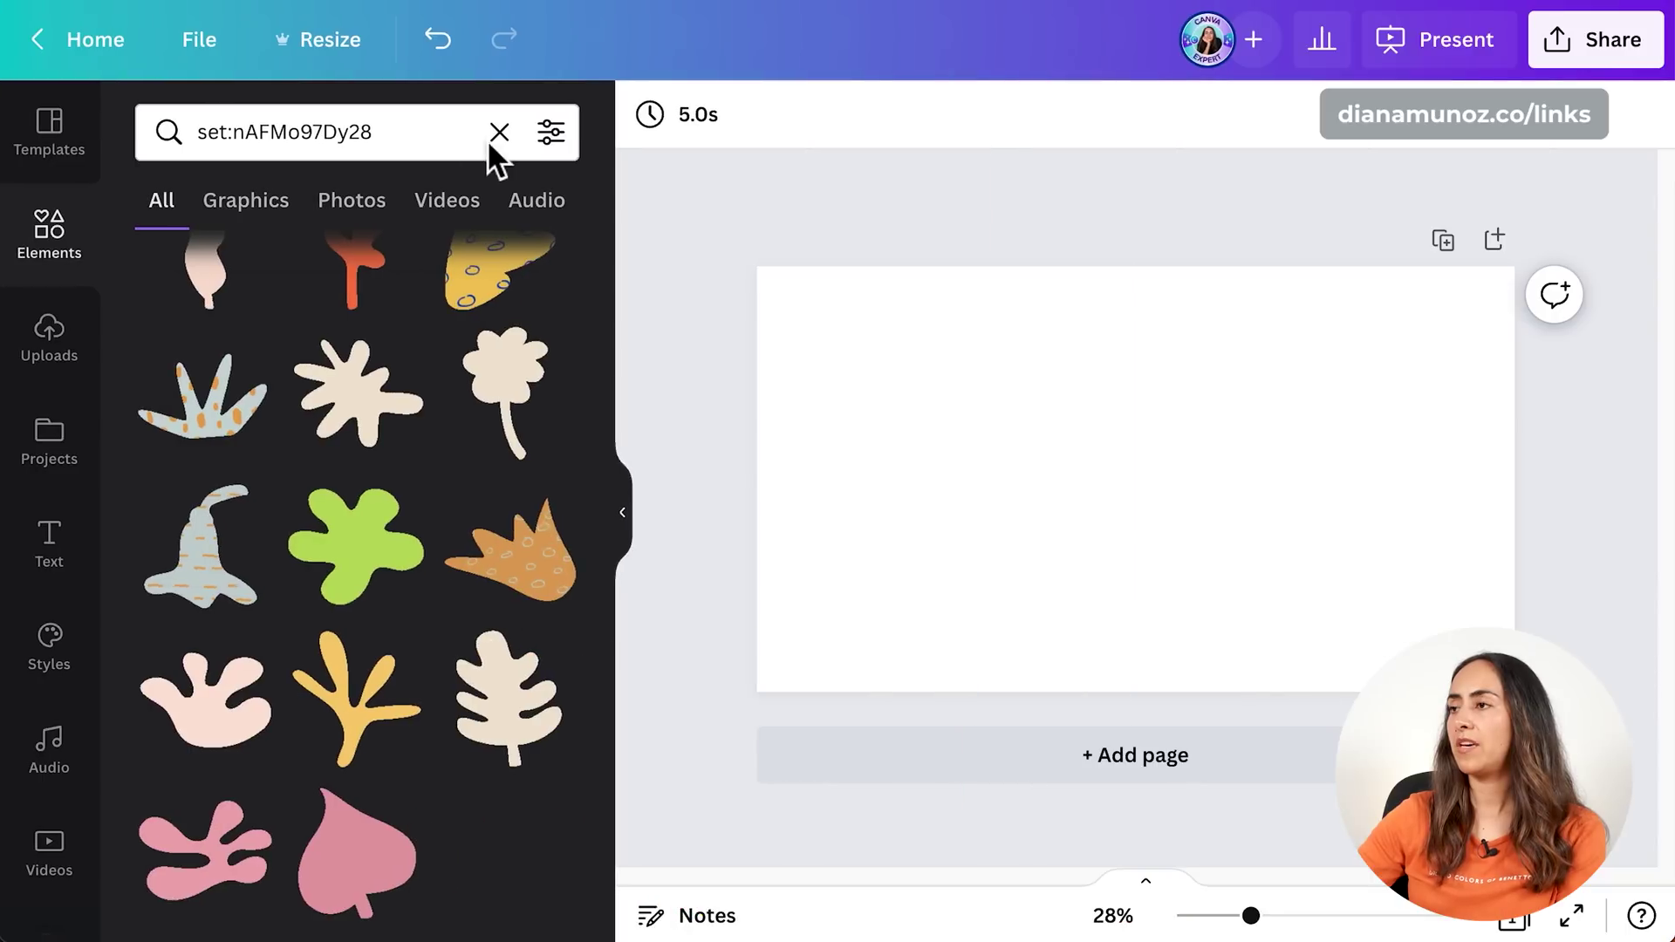
left_click(490, 147)
key("ctrl+v")
key("Return")
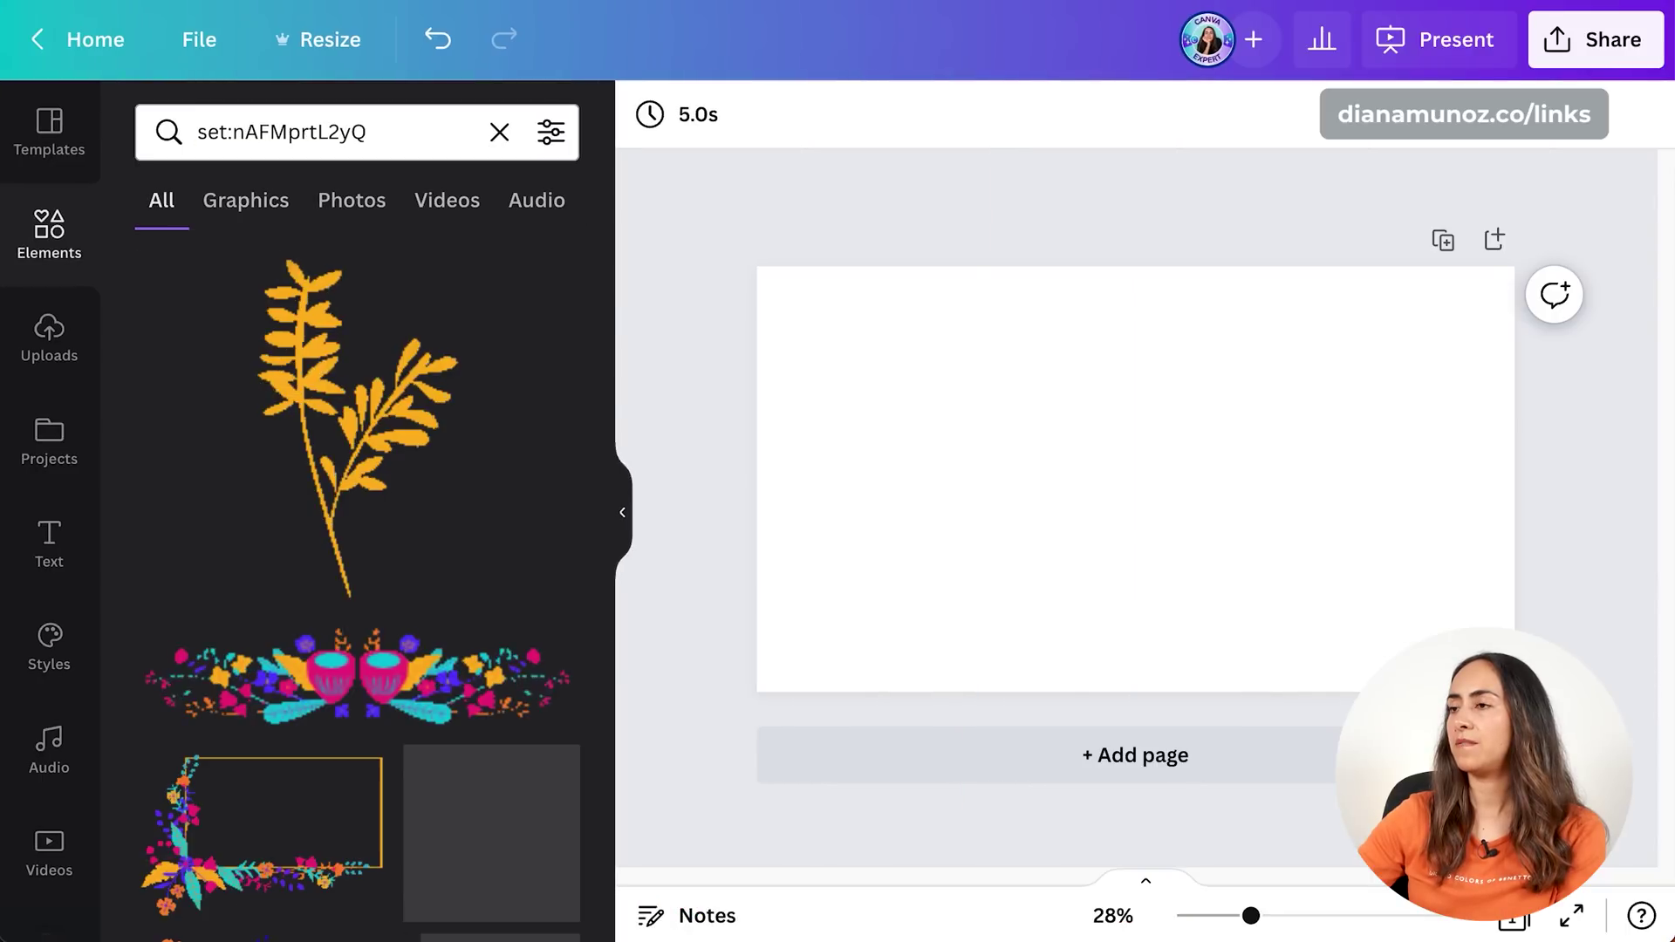
- Browse the floral results and show all keywords of the Animated Floral Bunch
left_click_drag(605, 256, 609, 602)
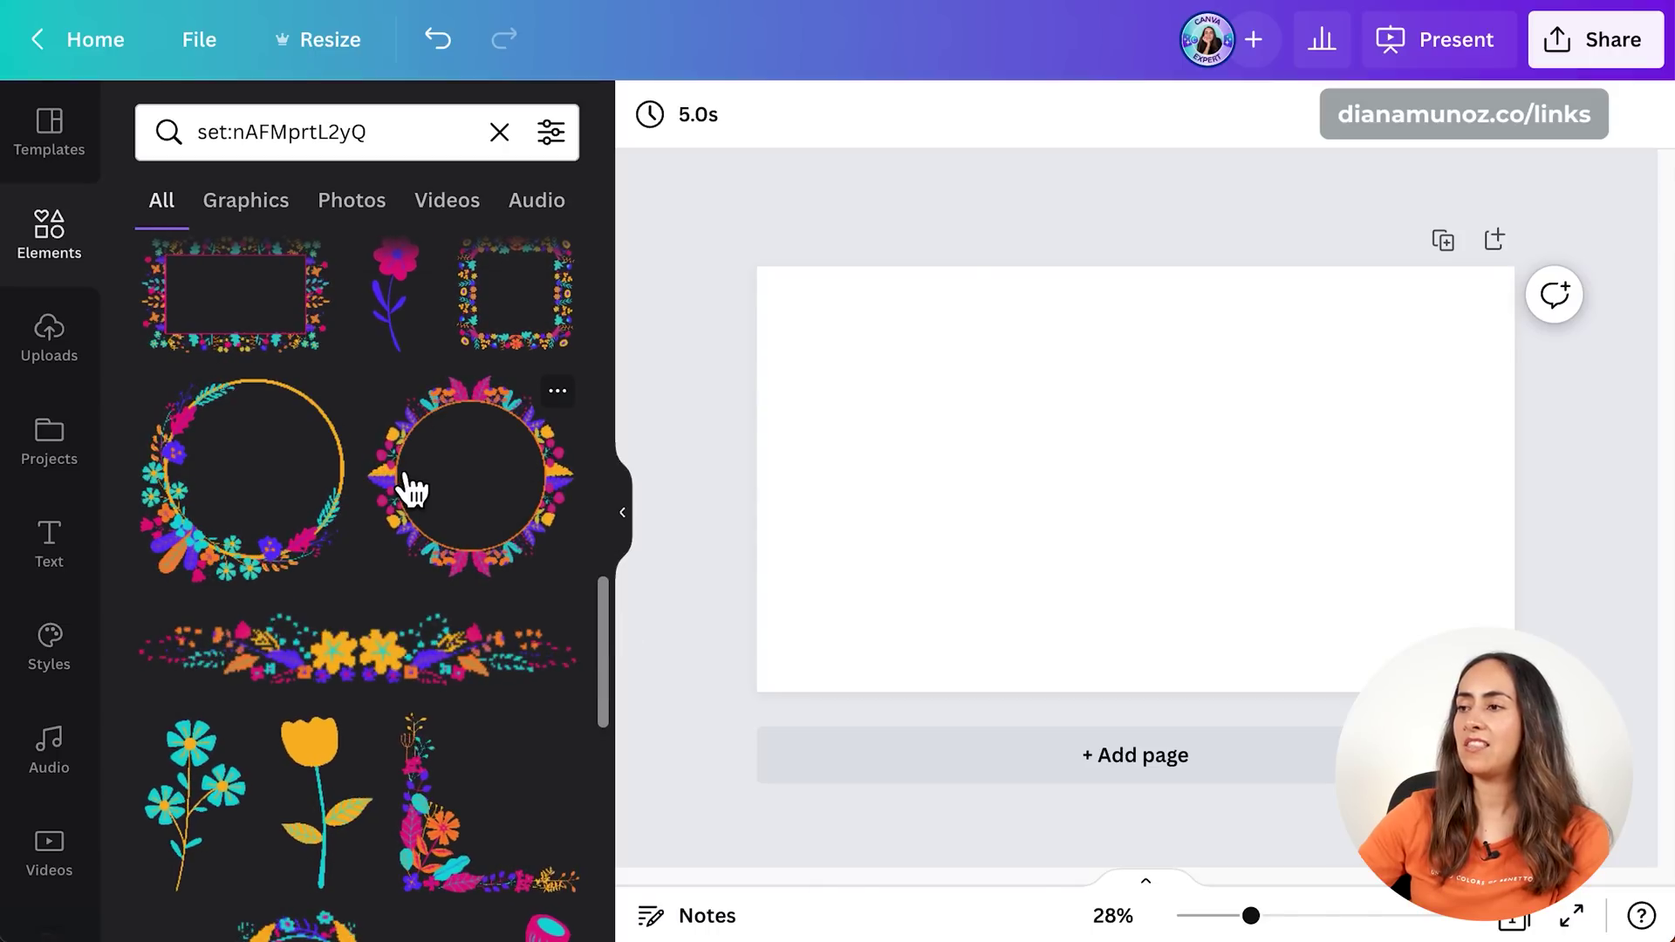
left_click_drag(609, 599, 626, 828)
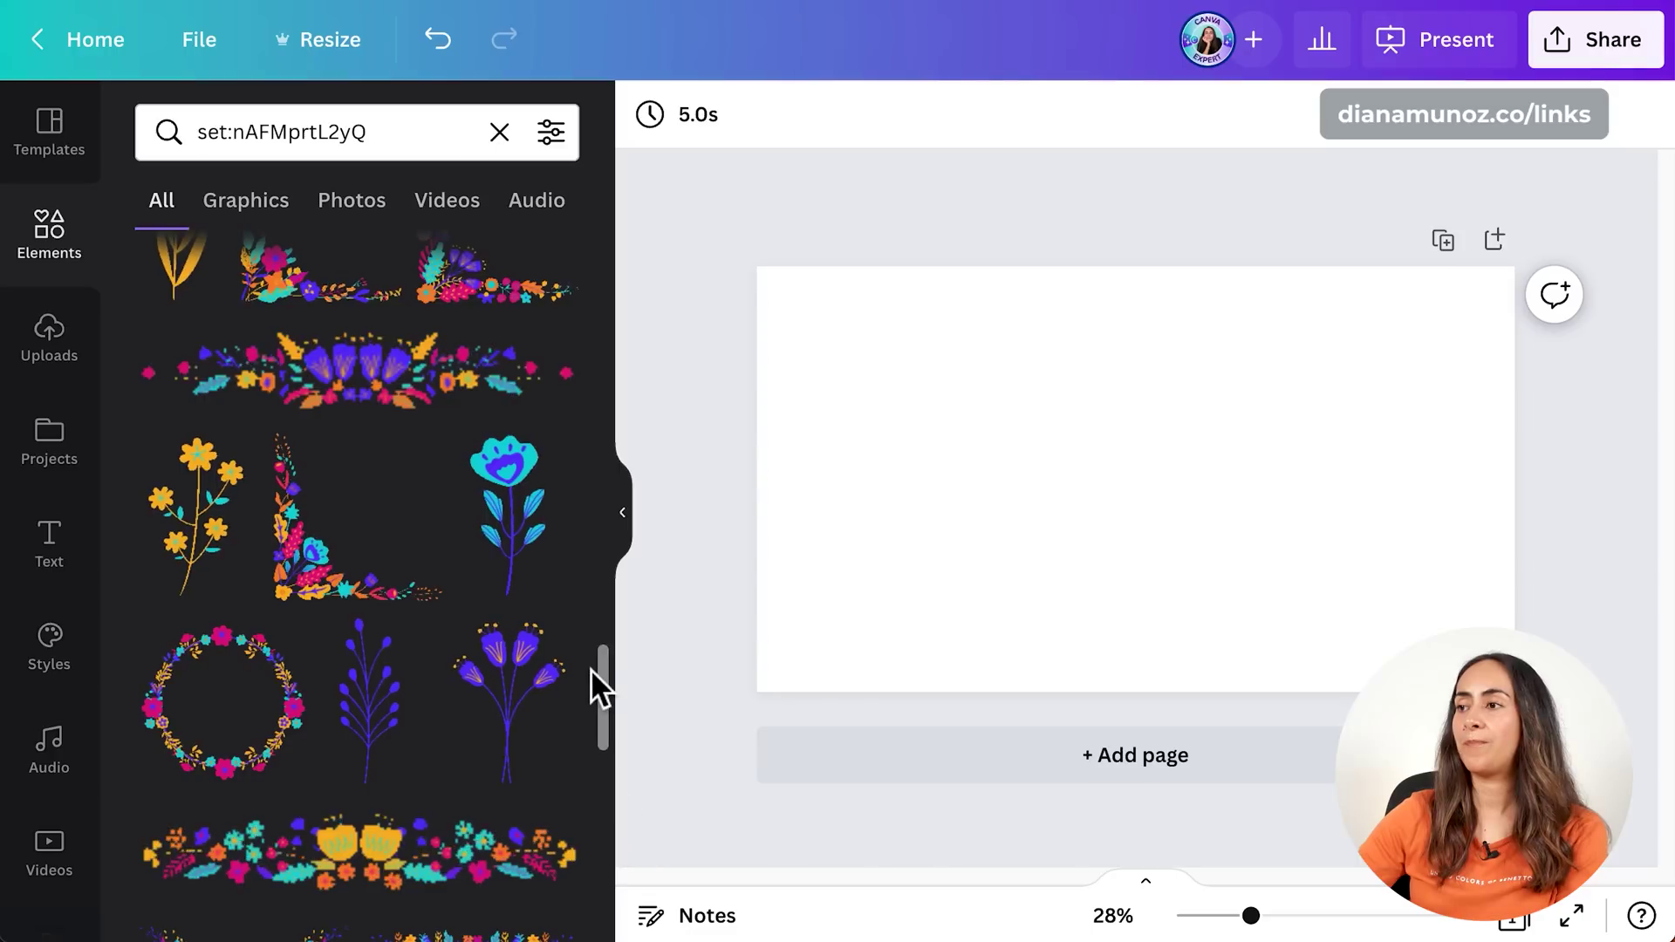
scroll(588, 654, "down", 8)
scroll(588, 654, "down", 6)
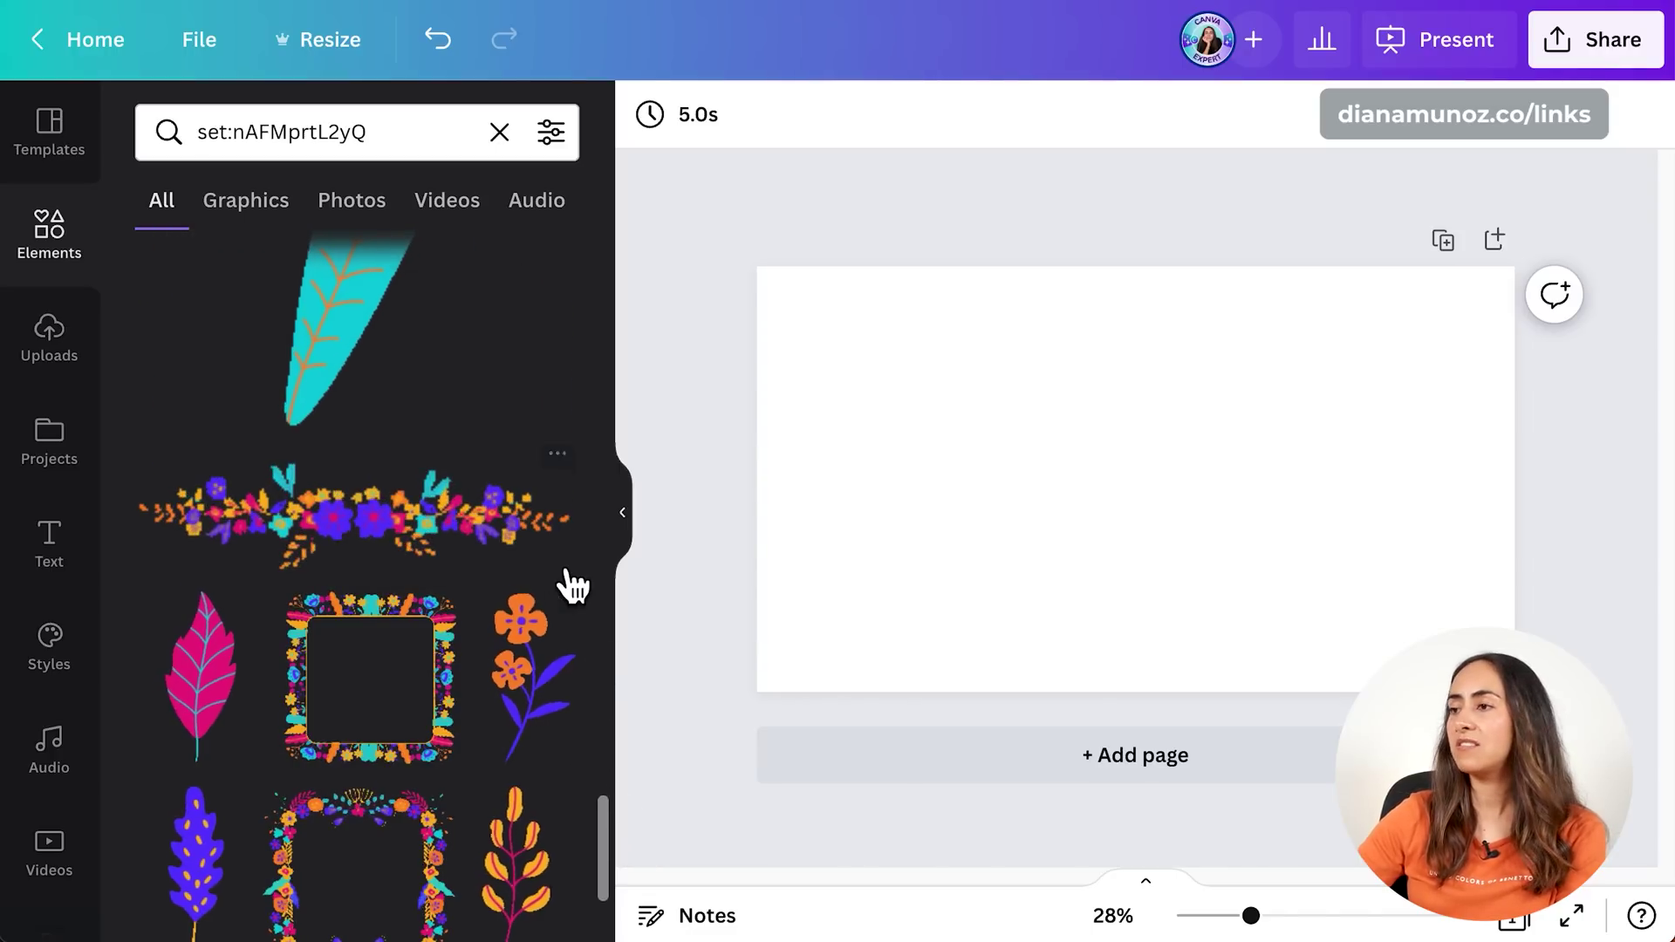
left_click(559, 467)
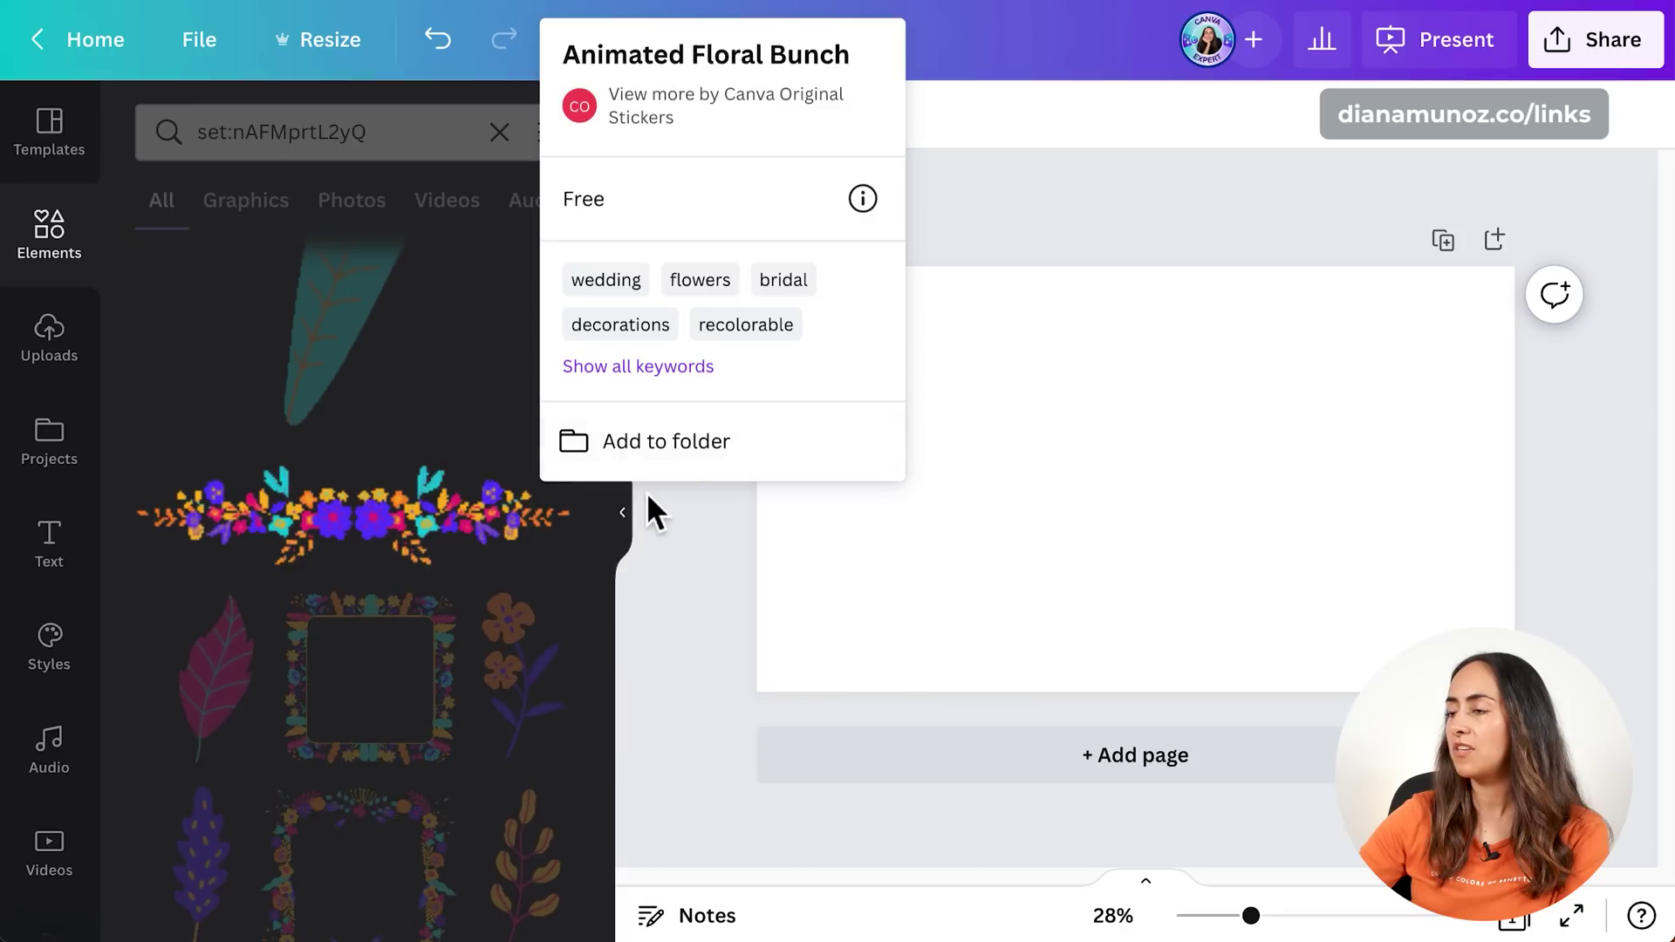
left_click(679, 368)
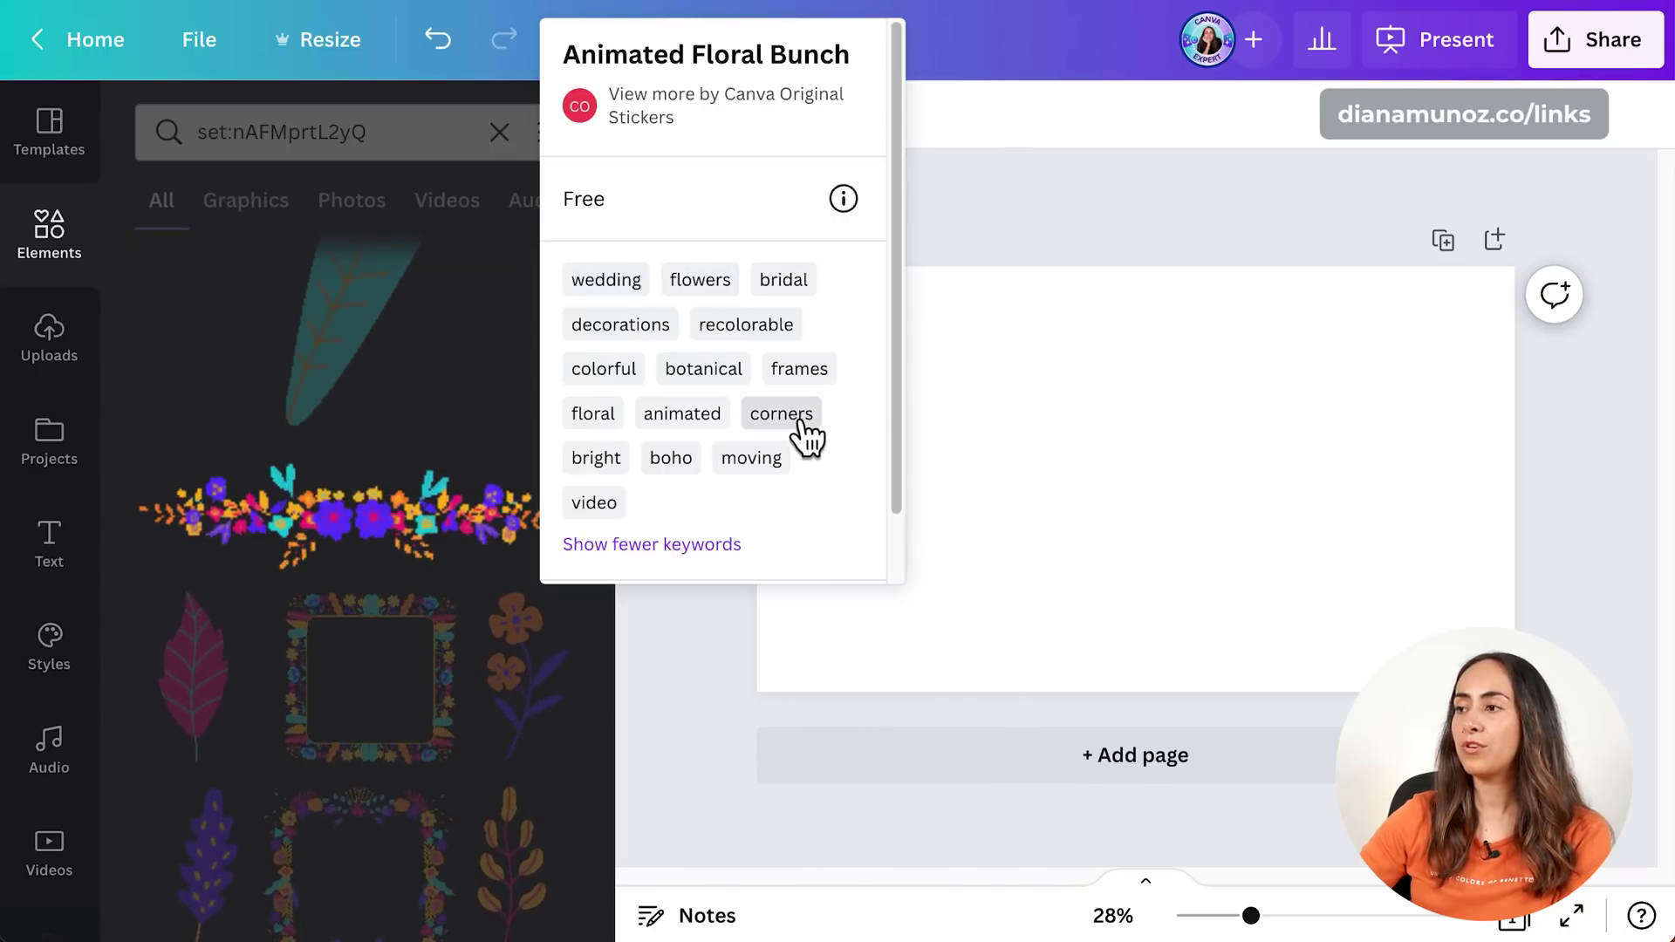
- Add the floral square frame to the page
left_click(584, 661)
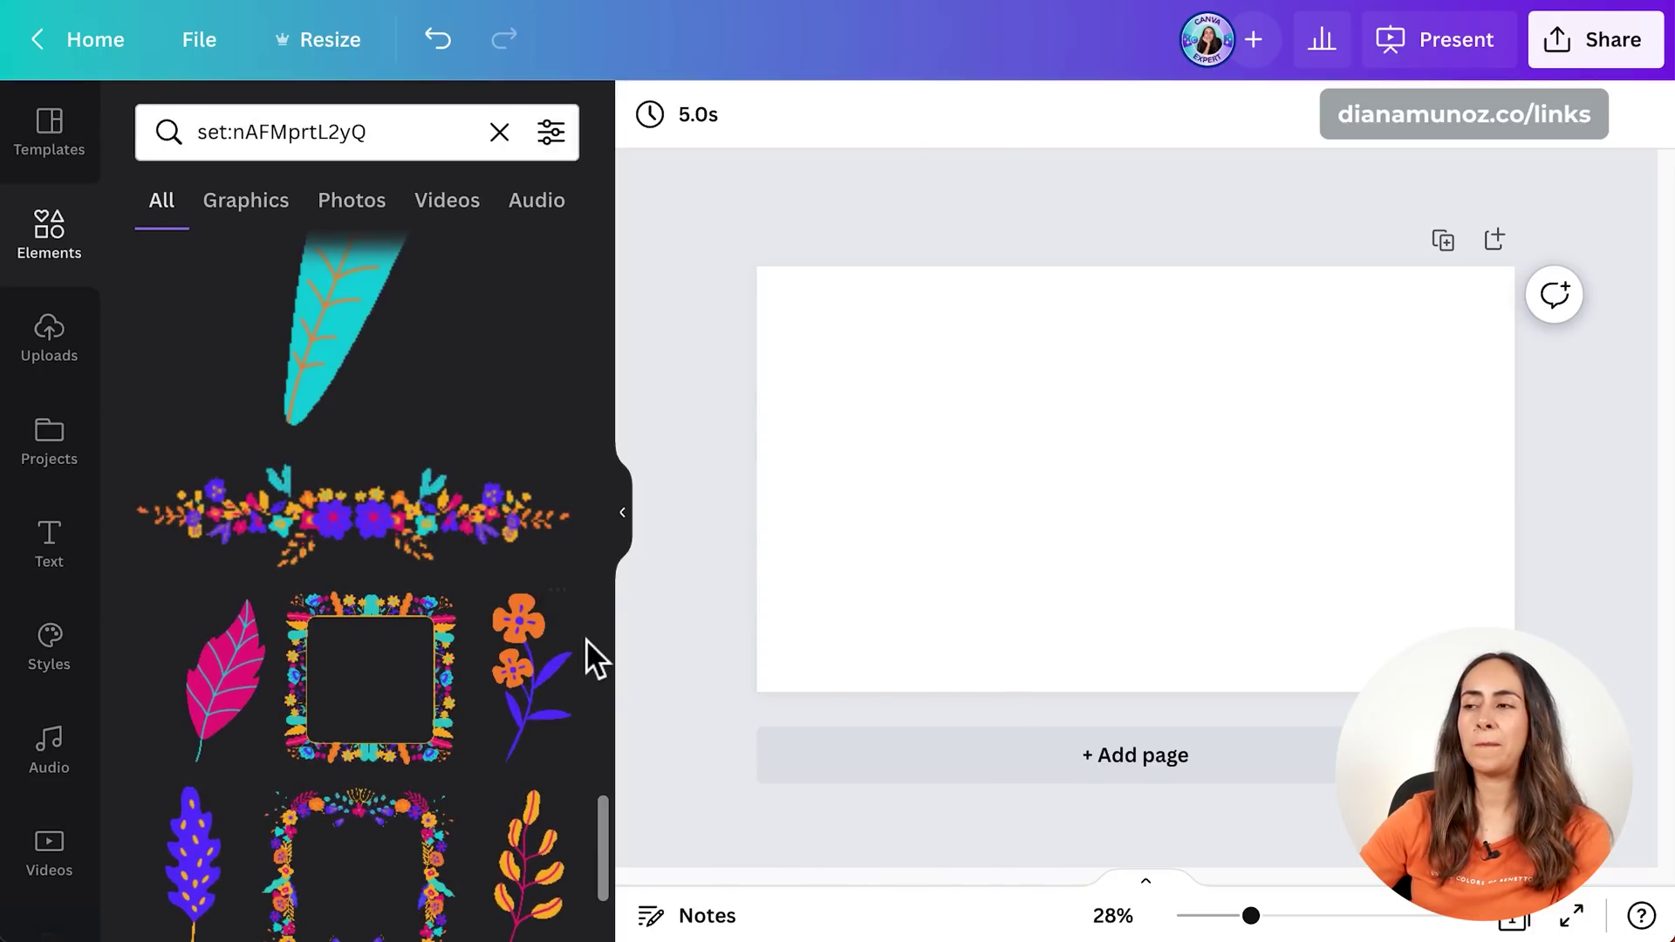
scroll(585, 641, "down", 4)
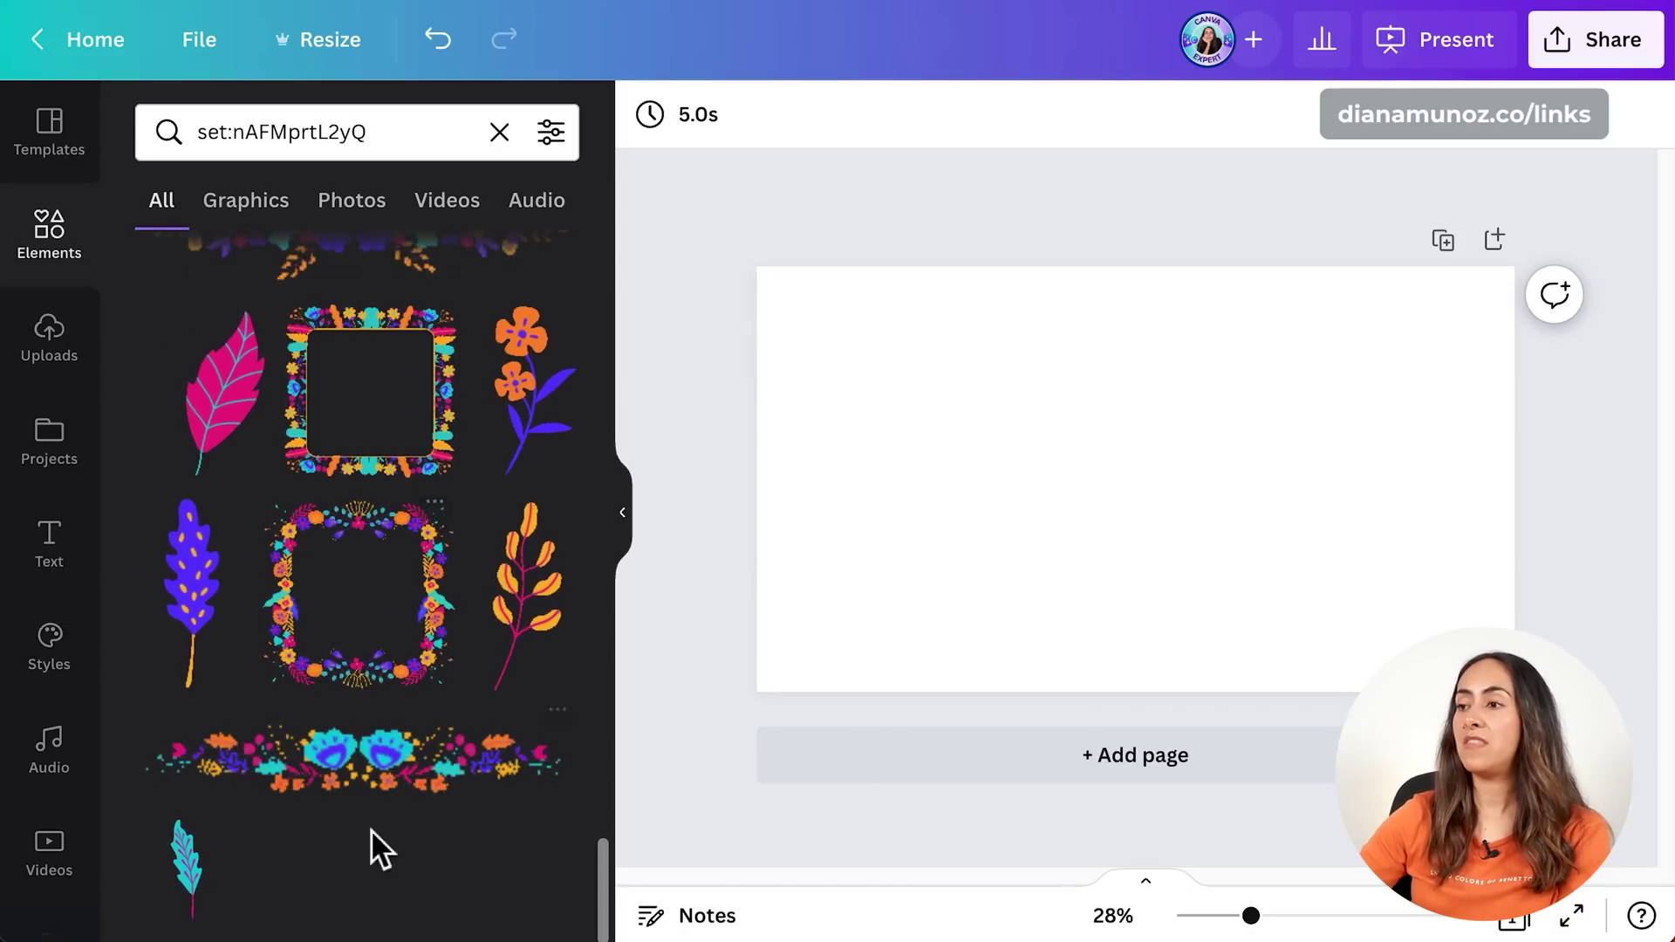
left_click(439, 635)
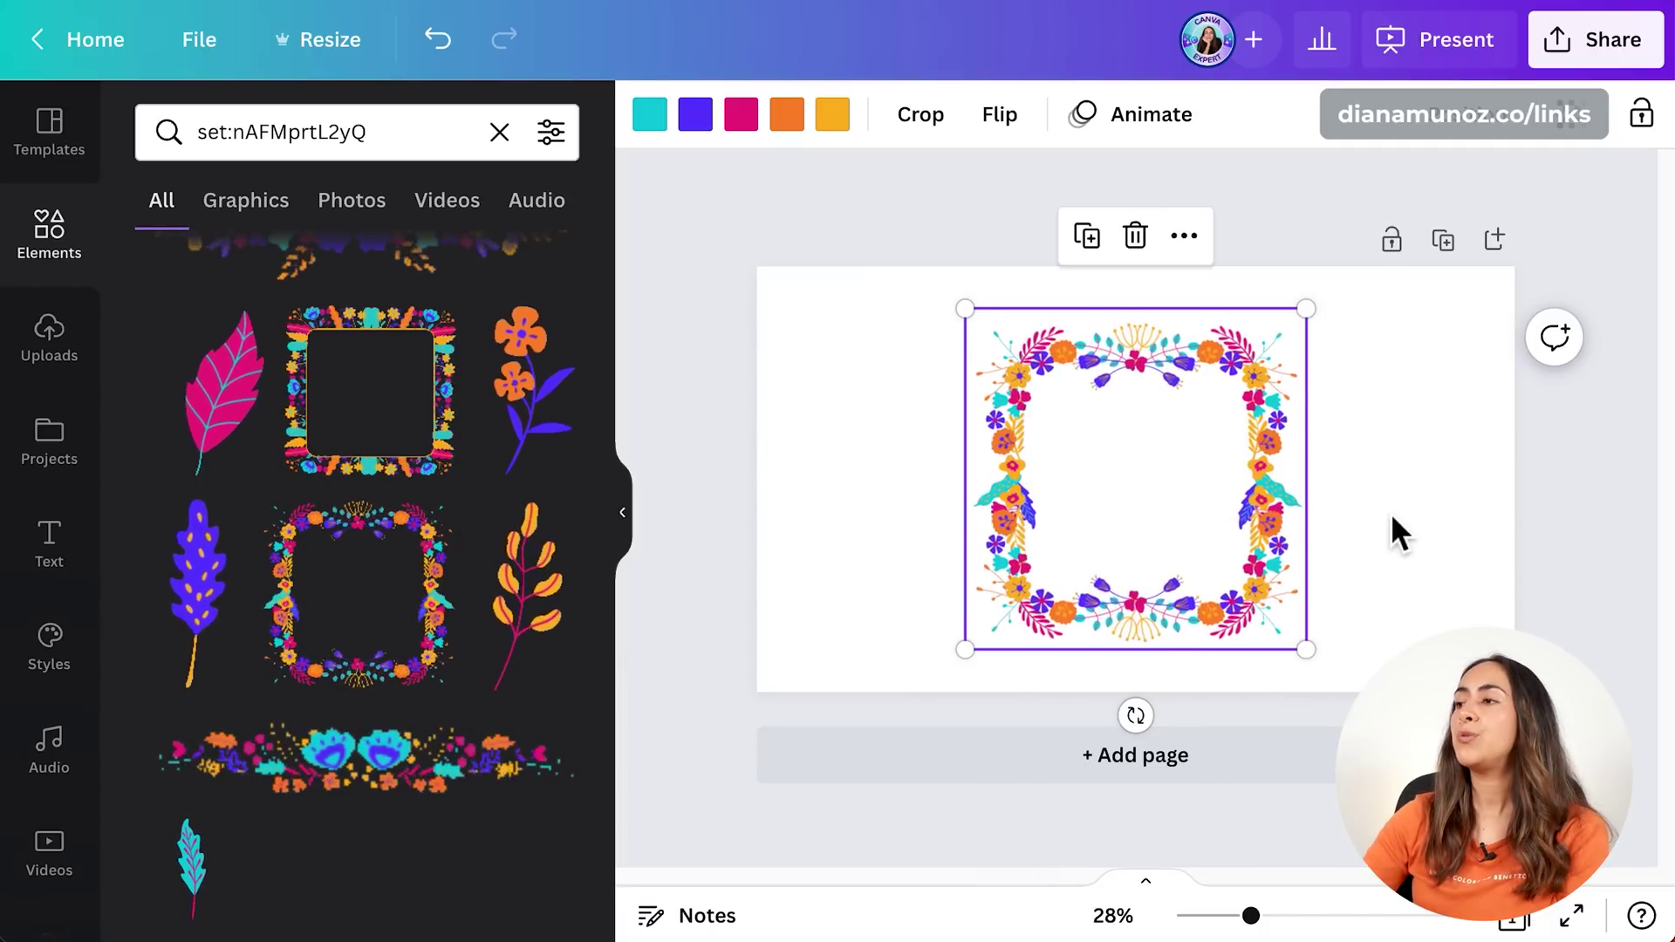
- Recolour the frame's teal parts to orange #FFA723
left_click(666, 127)
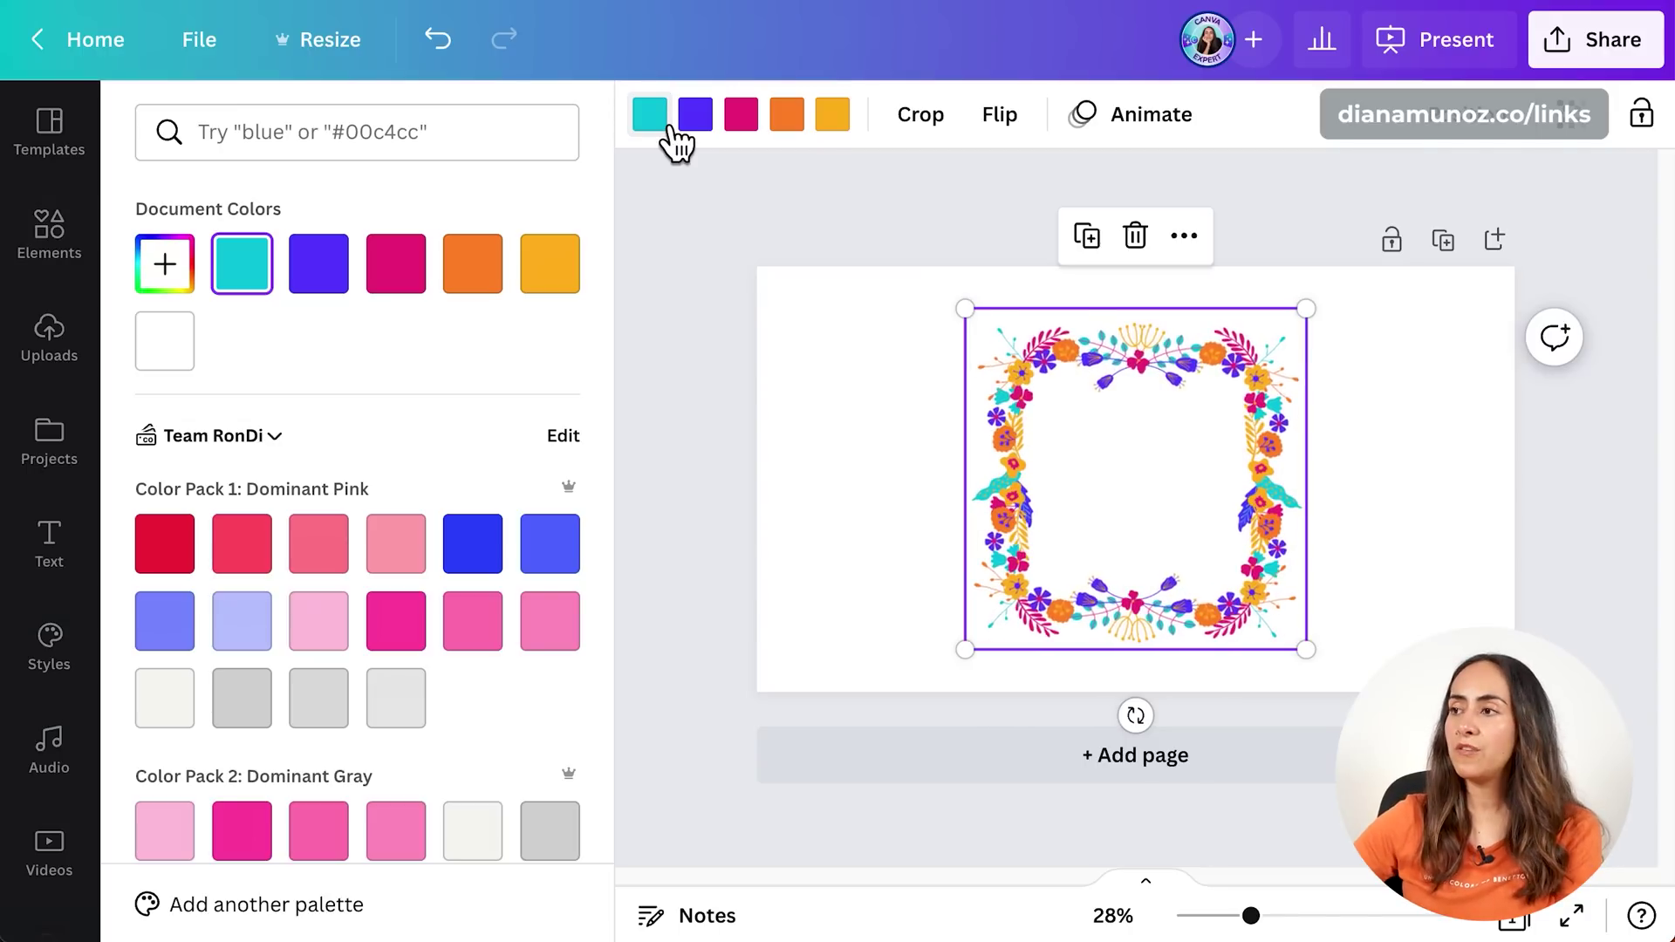
left_click(177, 283)
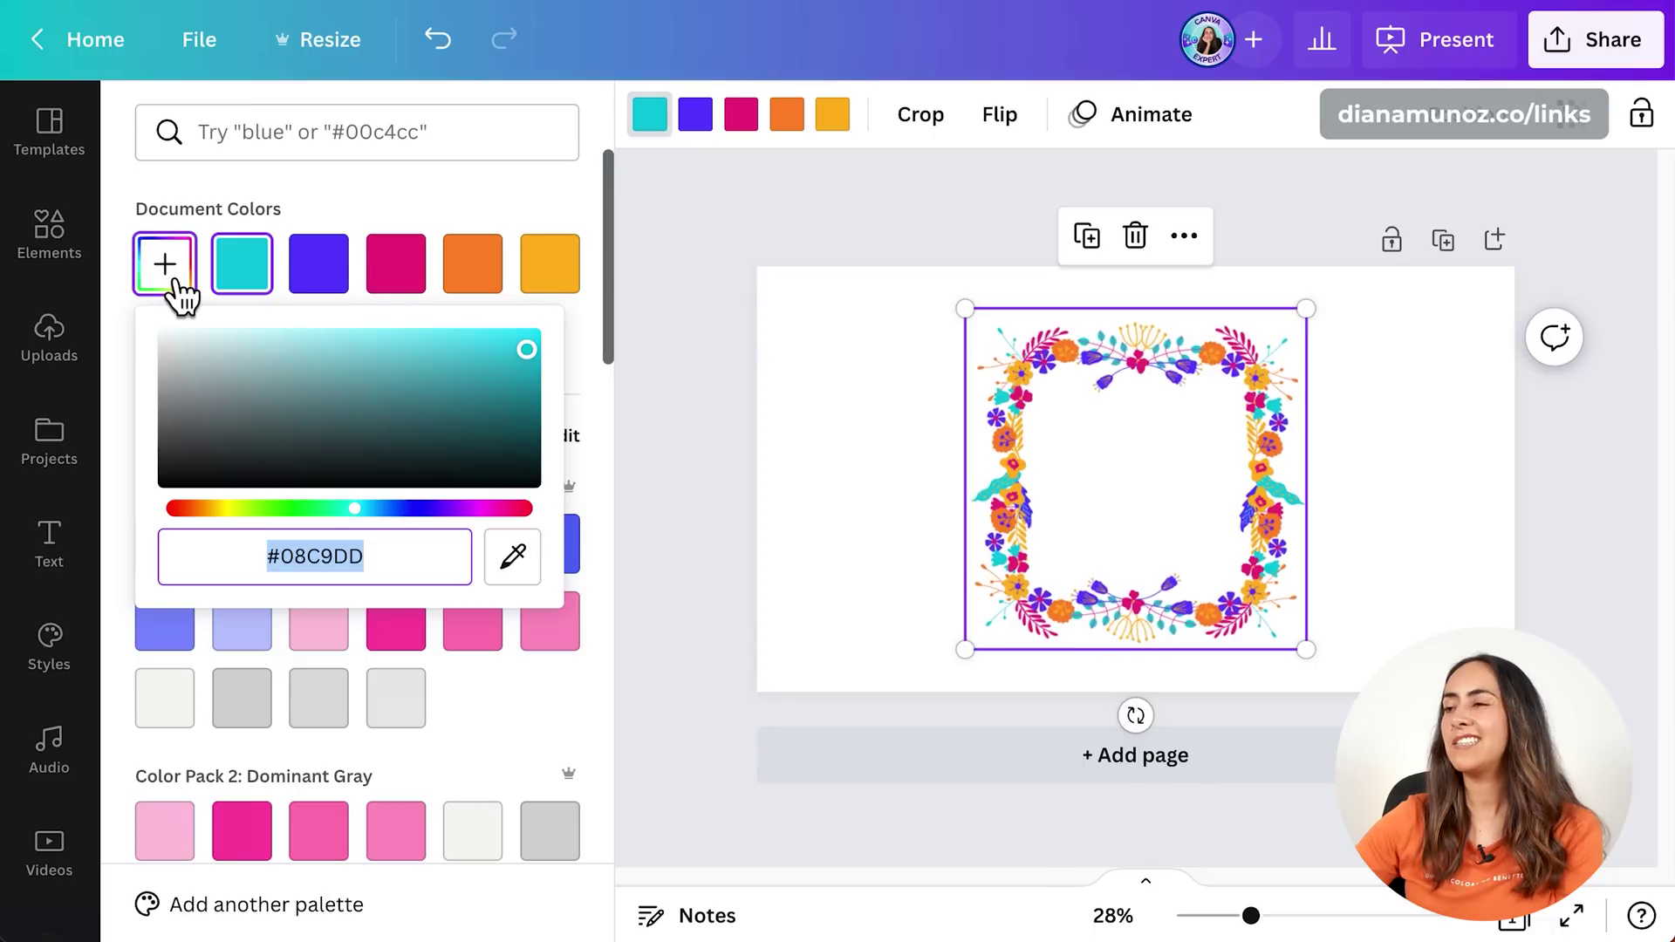
left_click_drag(253, 513, 224, 516)
left_click_drag(417, 395, 488, 335)
left_click(695, 129)
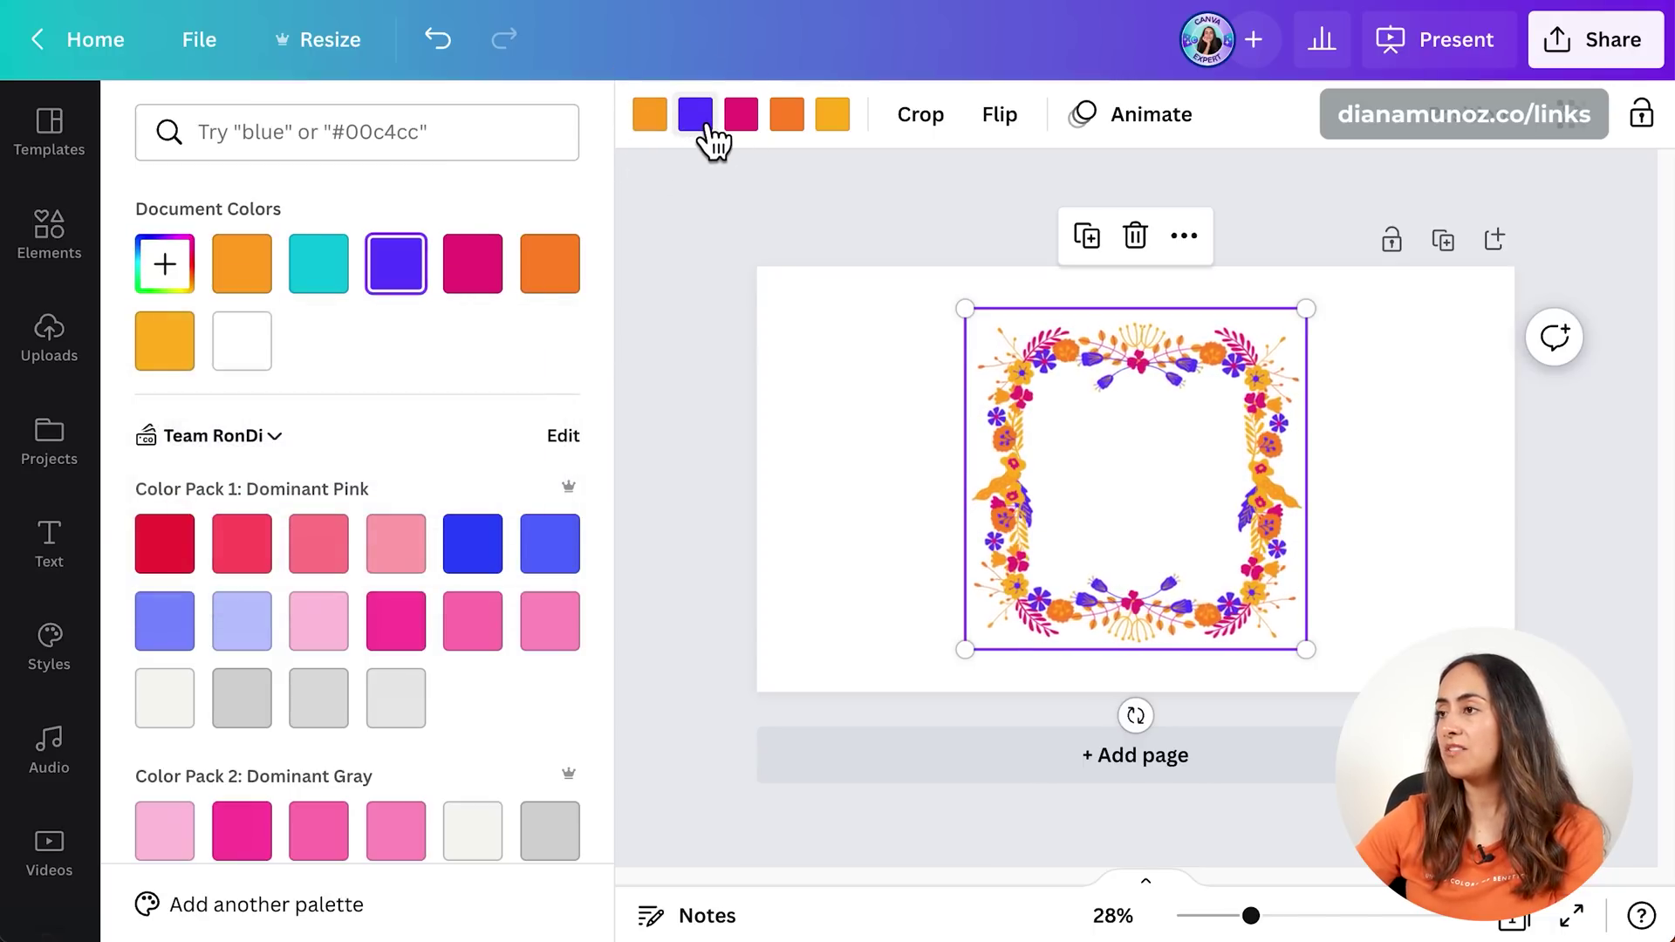
- Change the frame's purple flowers to a soft peach
left_click(695, 131)
left_click(715, 122)
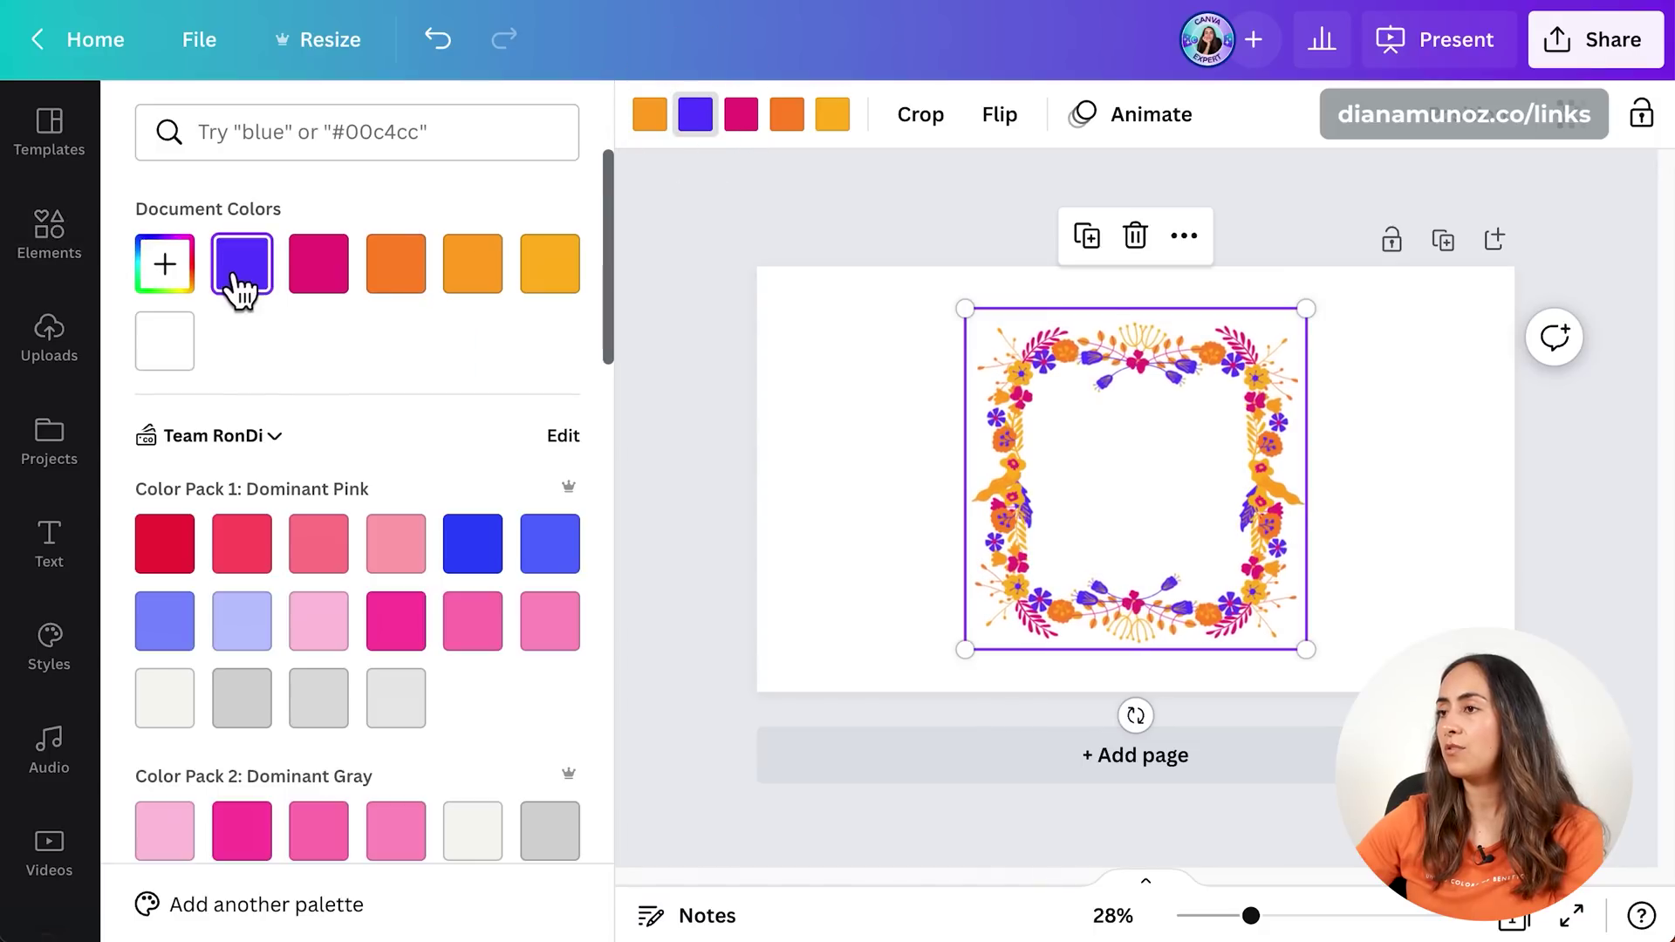
left_click(190, 281)
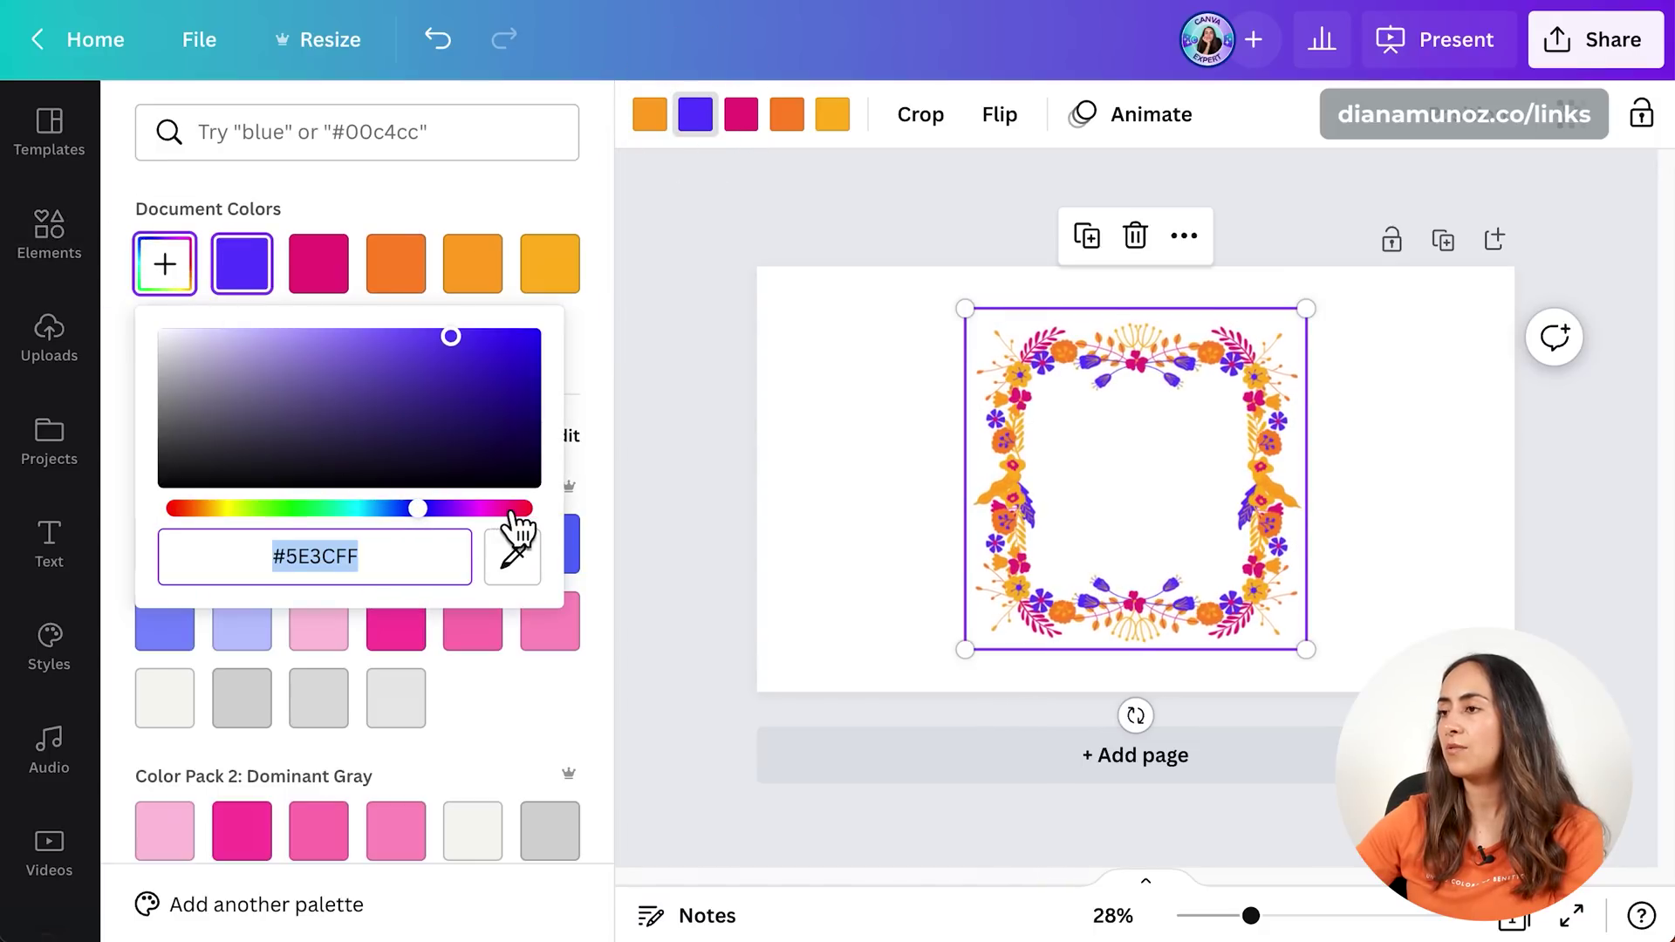
left_click_drag(236, 521, 208, 521)
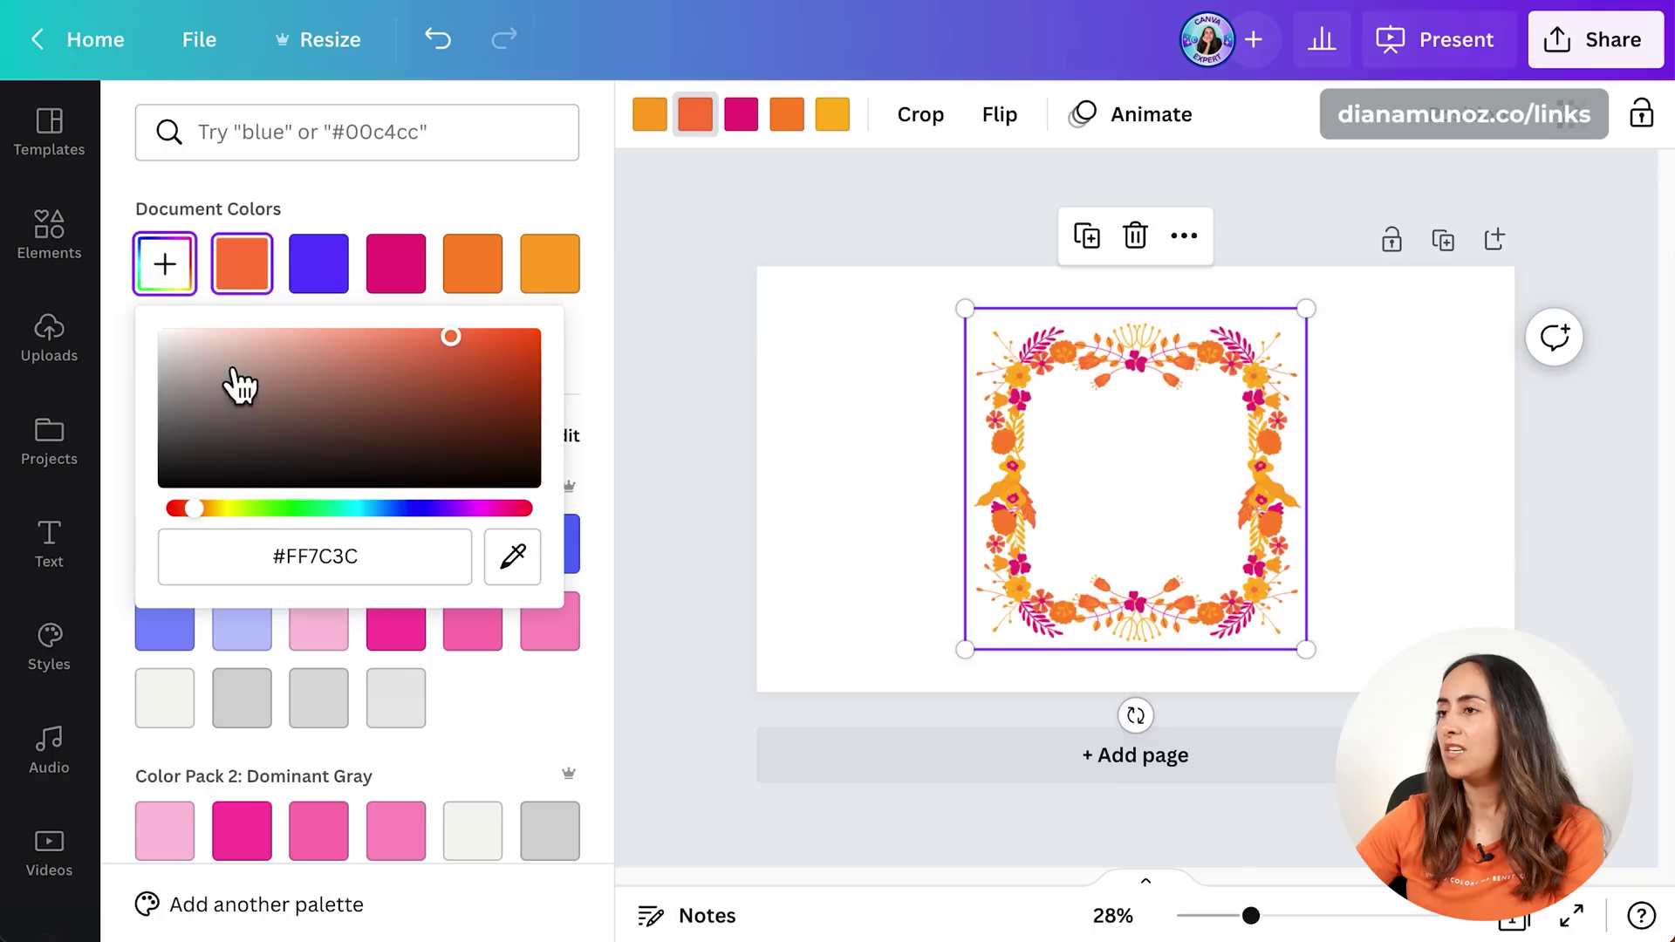
left_click_drag(252, 327, 265, 313)
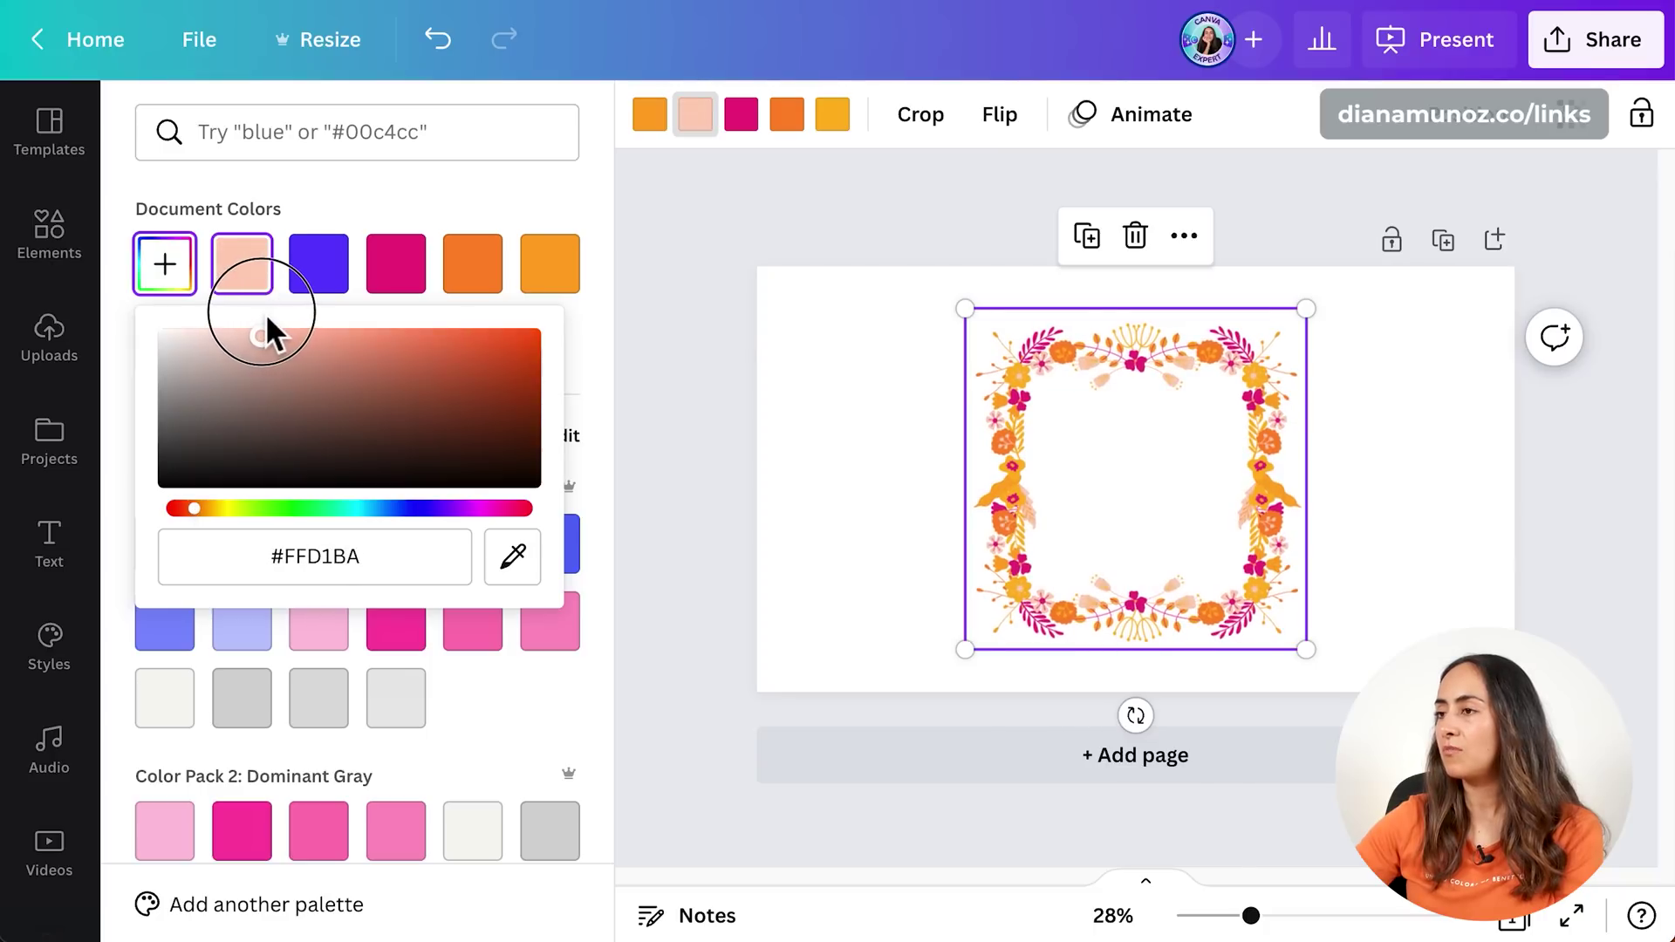
left_click(749, 131)
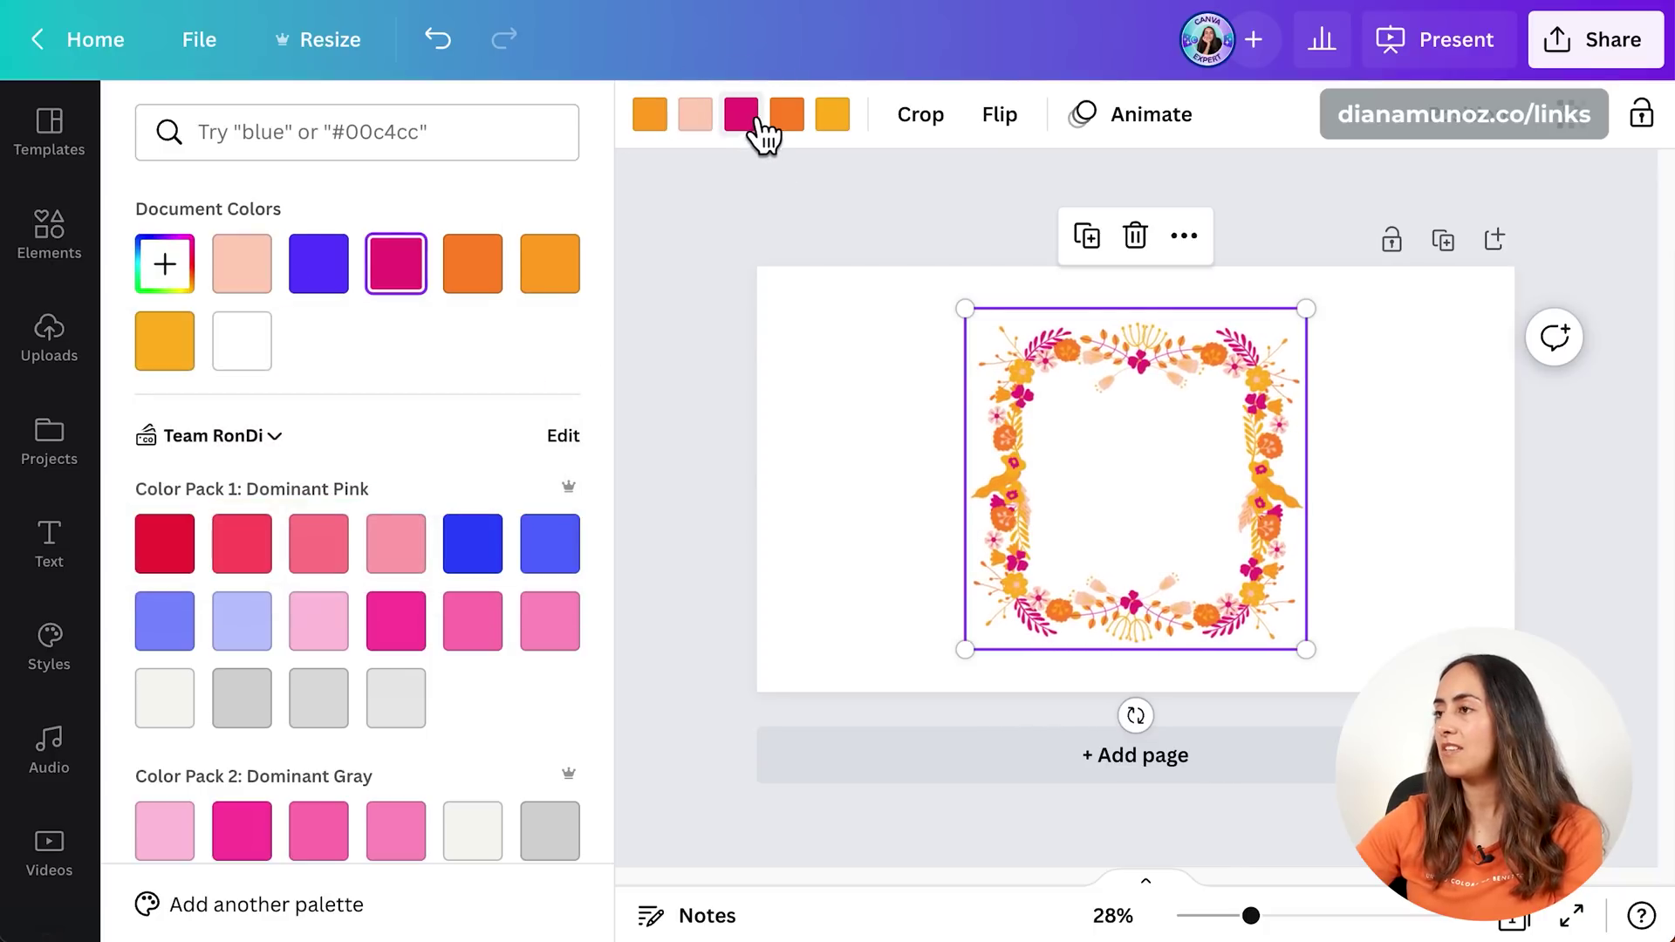
- Recolour the pink flowers to a light peach
left_click(752, 129)
left_click(755, 133)
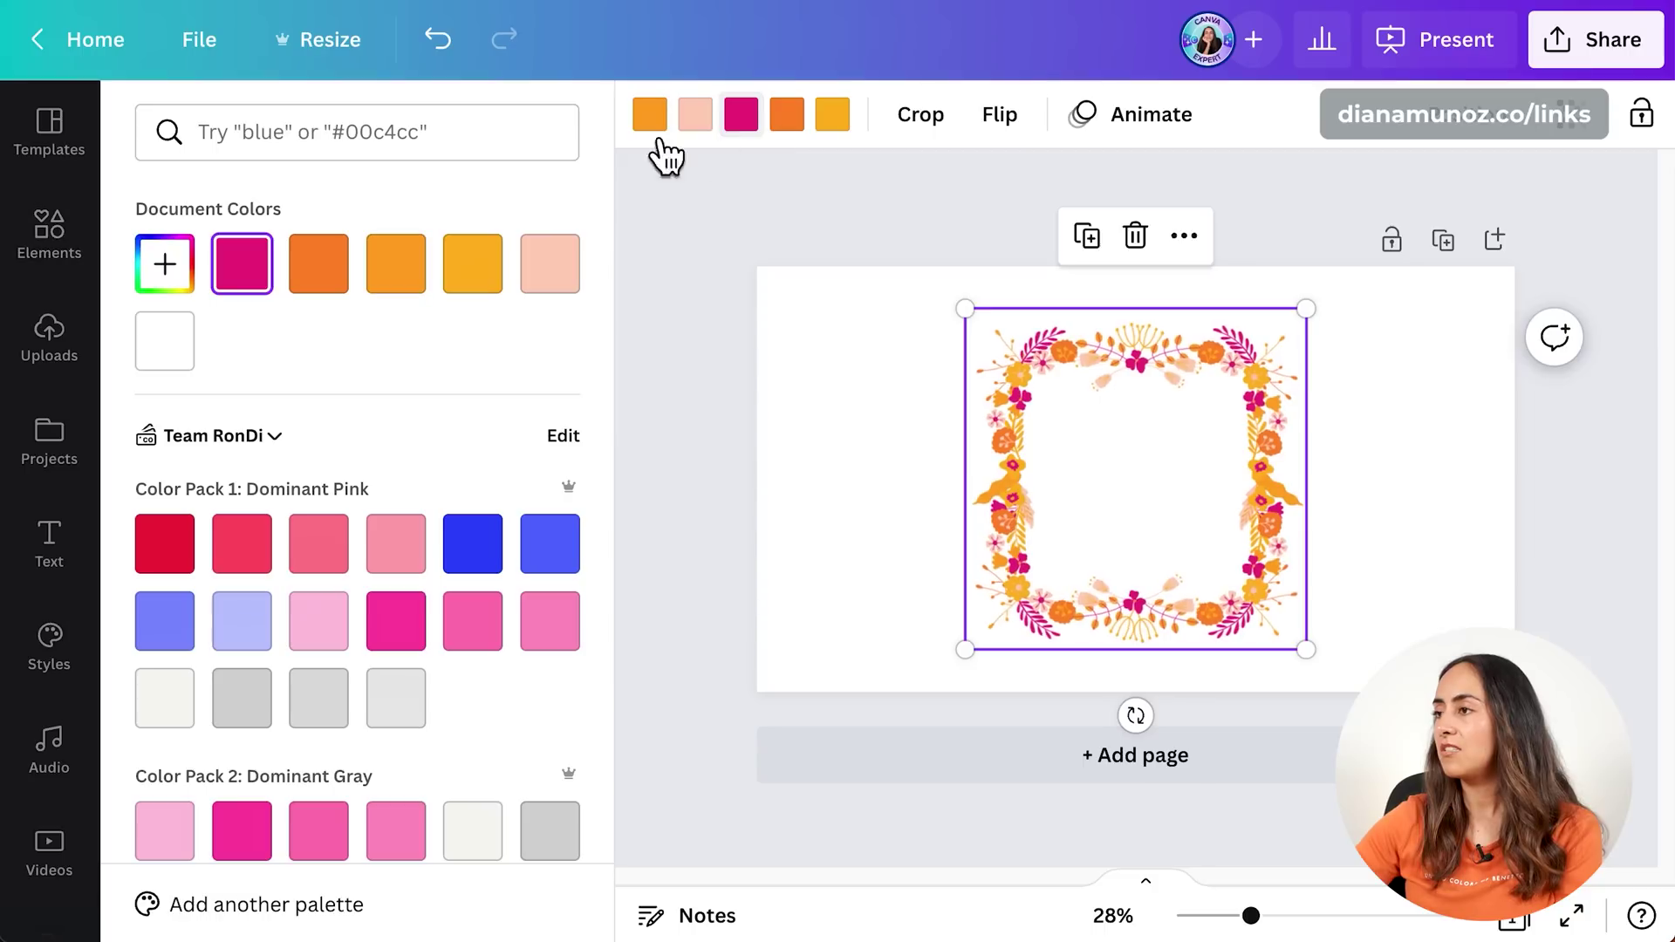
left_click(166, 271)
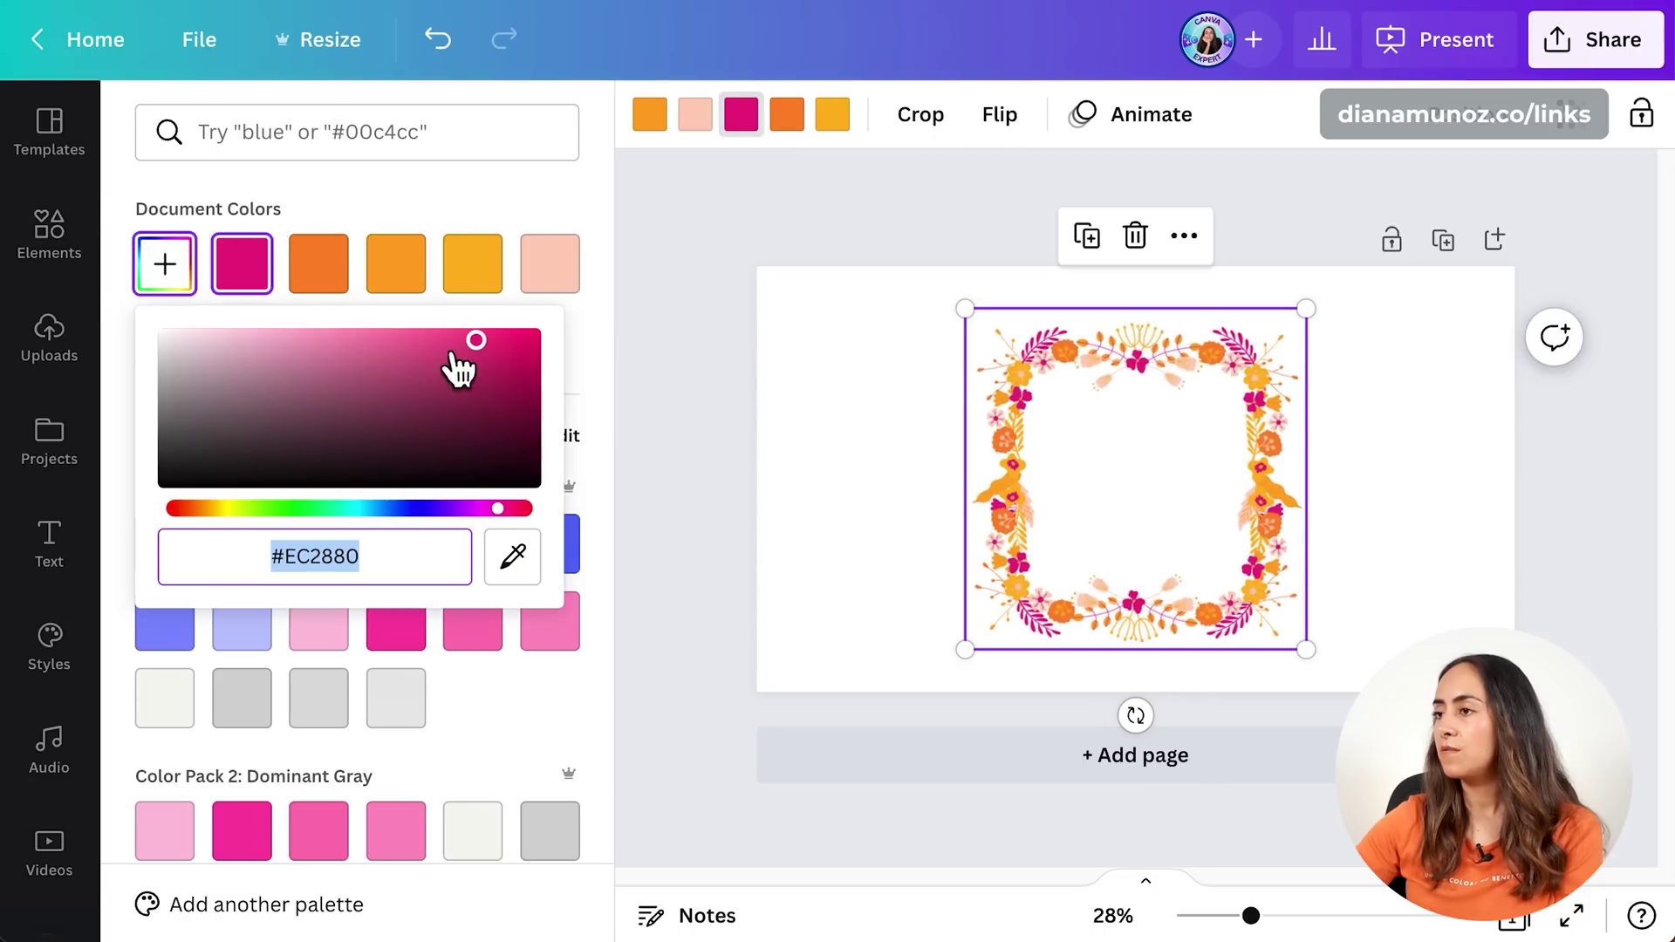
left_click(311, 336)
mouse_move(230, 514)
left_mouse_down()
mouse_move(209, 515)
mouse_move(246, 521)
mouse_move(212, 520)
mouse_move(228, 535)
left_mouse_up()
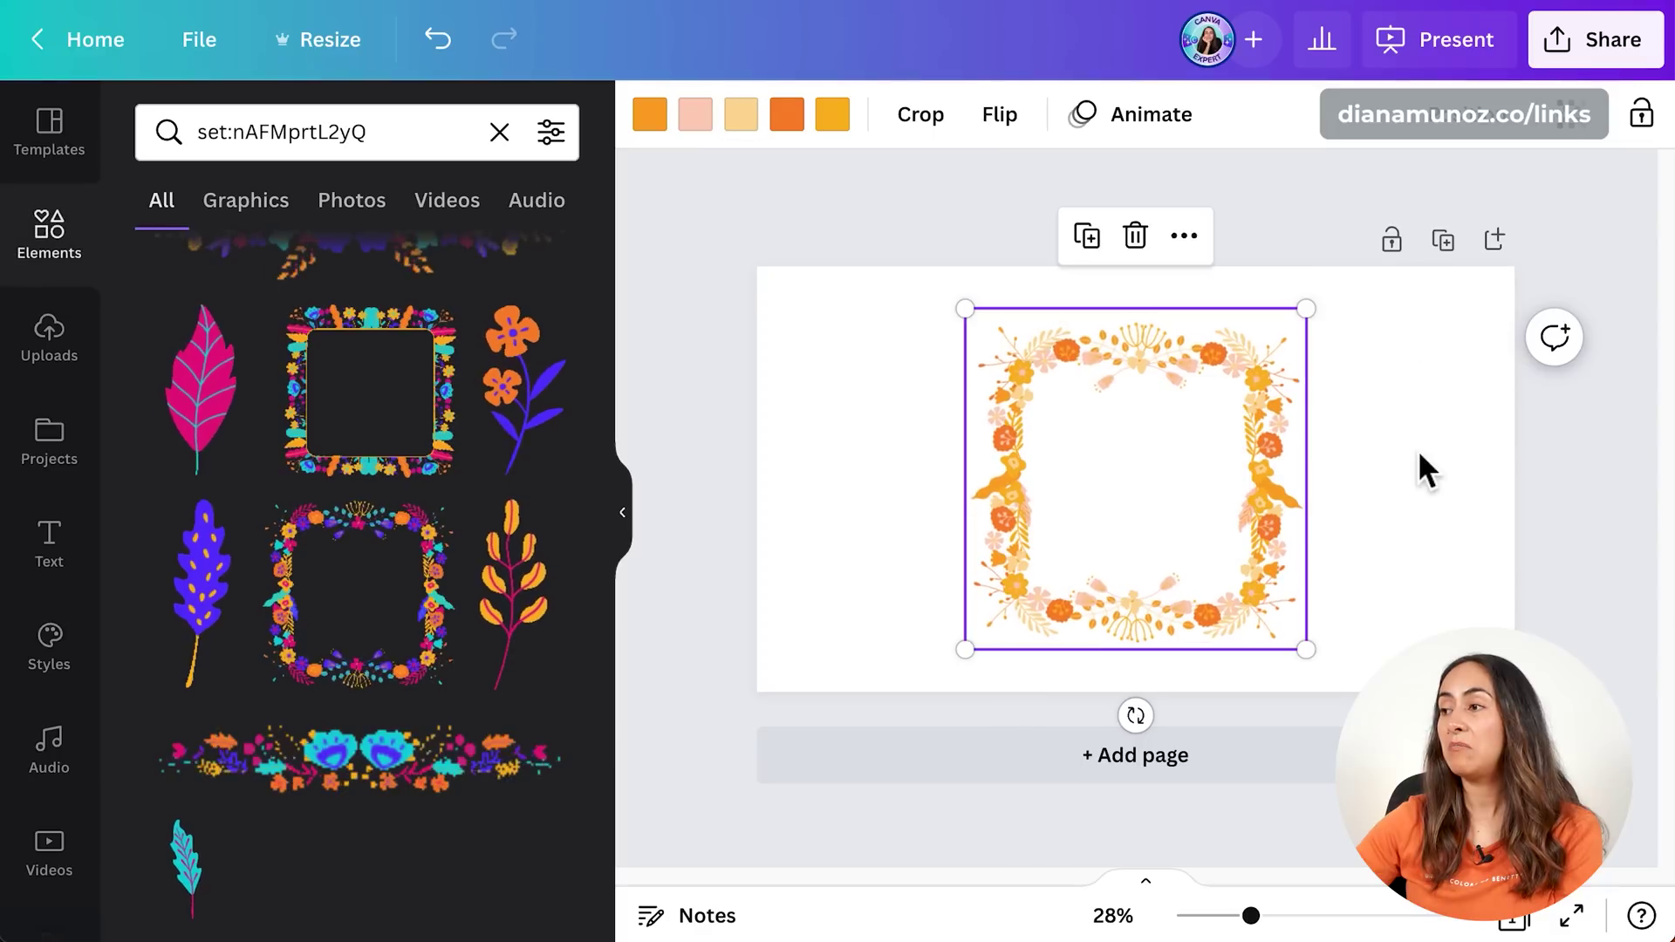
- Place the original colourful frame left of the orange one and zoom the view to 47%
left_click_drag(1185, 475, 1326, 478)
left_click(389, 609)
left_click_drag(1072, 520, 858, 501)
left_click(622, 514)
left_click_drag(689, 540, 695, 546)
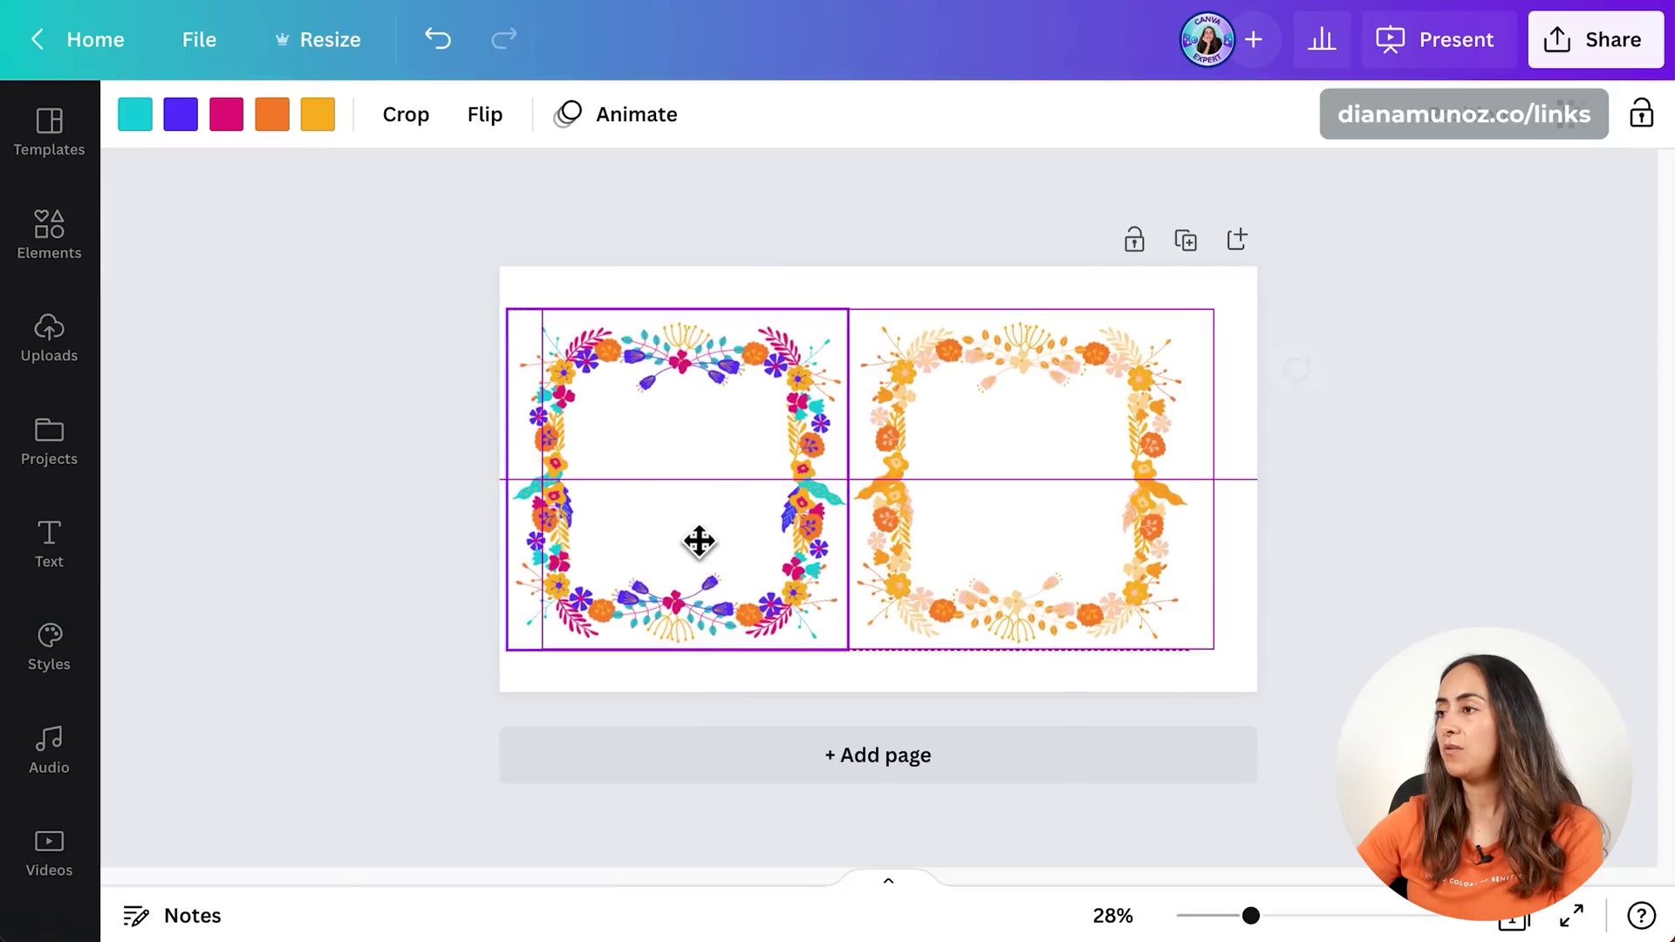
left_click_drag(977, 524, 983, 520)
left_click_drag(1244, 933, 1289, 916)
left_click(1556, 410)
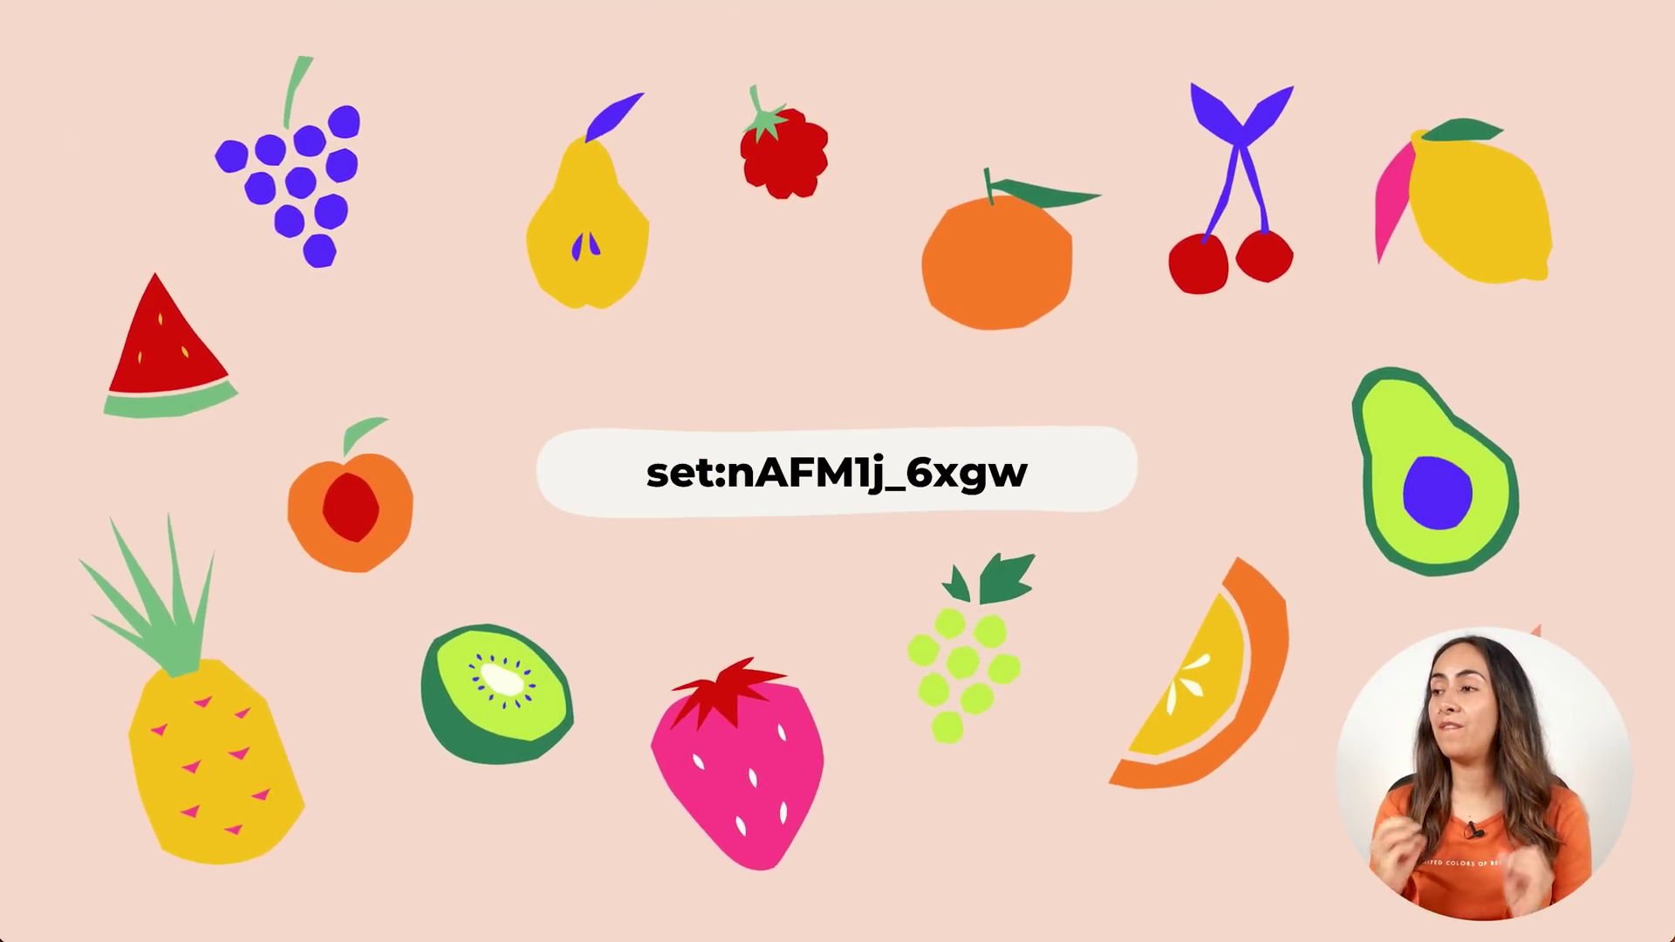
- Copy set:nAFM1j_6xgw from the slide and search Elements for it
mouse_move(1047, 509)
left_click(710, 479)
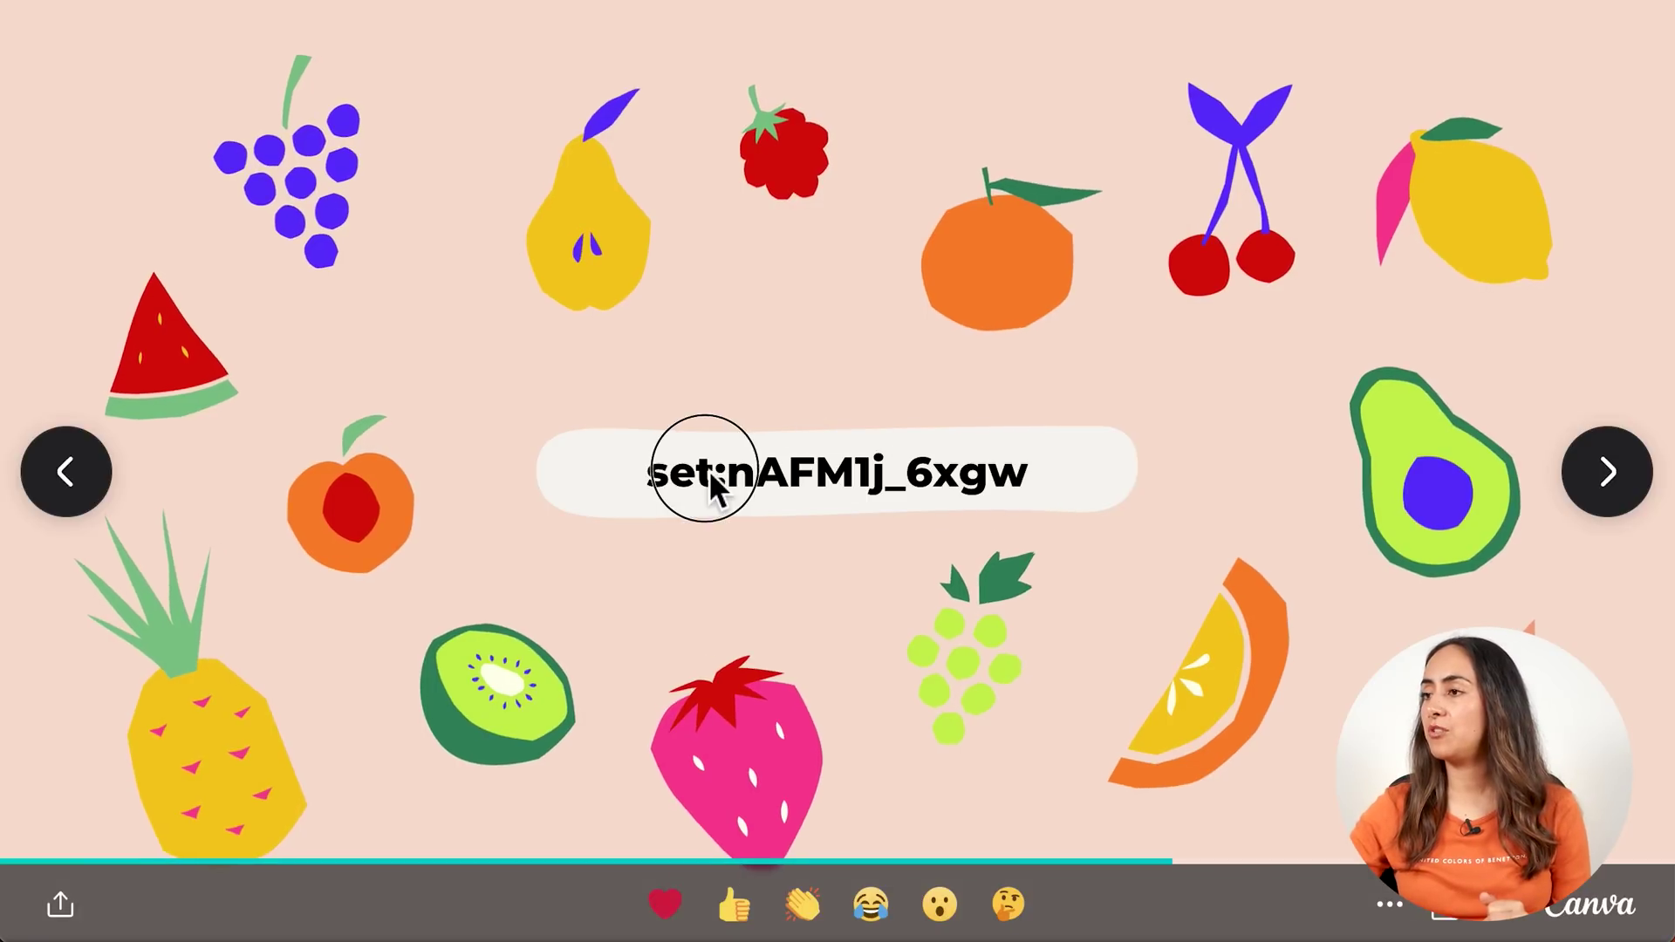
left_click_drag(1043, 497, 920, 481)
right_click(658, 475)
left_click(811, 529)
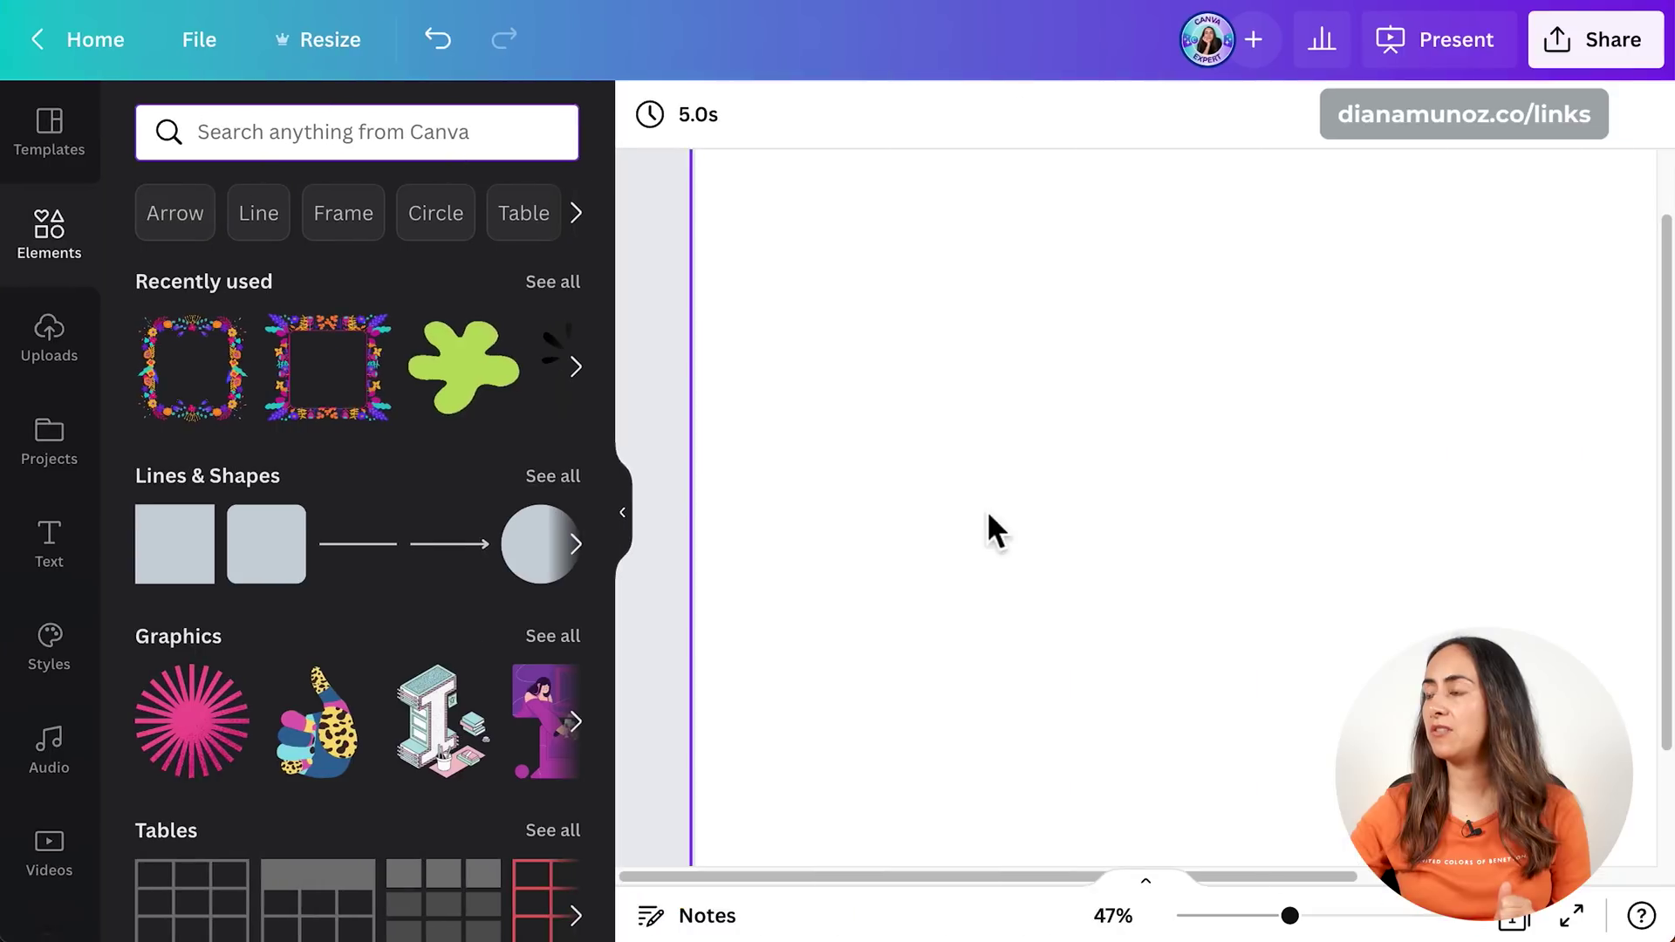
left_click(434, 133)
key("ctrl+v")
key("Return")
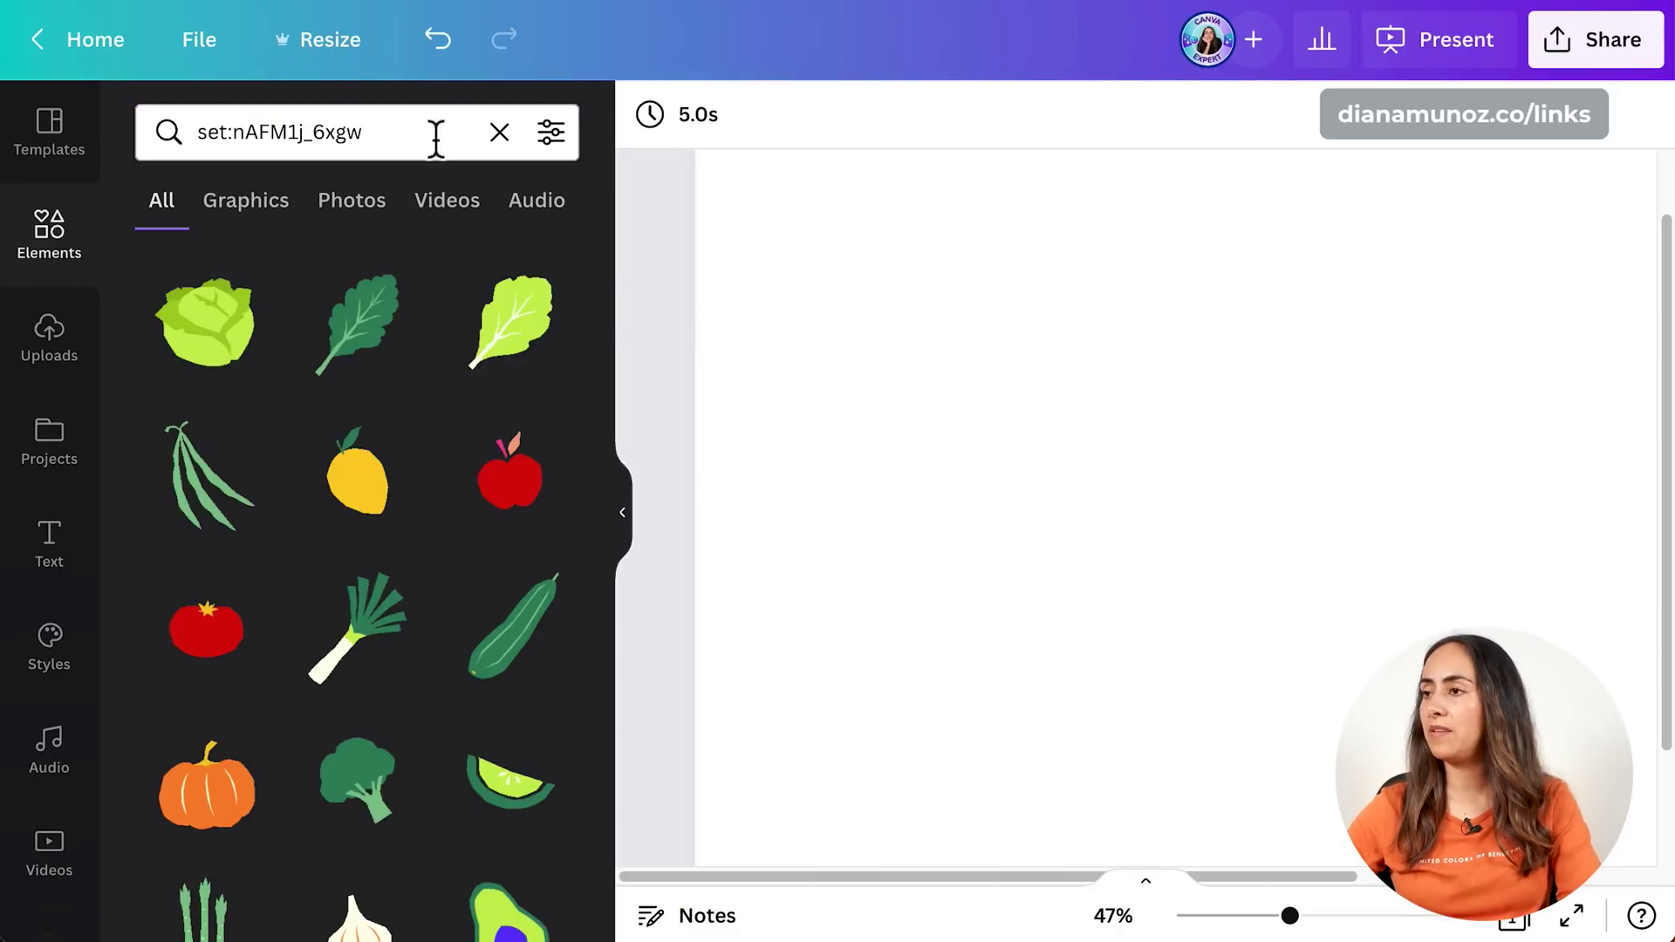
- Scroll through the fruit and vegetable element results
left_click_drag(605, 259, 605, 766)
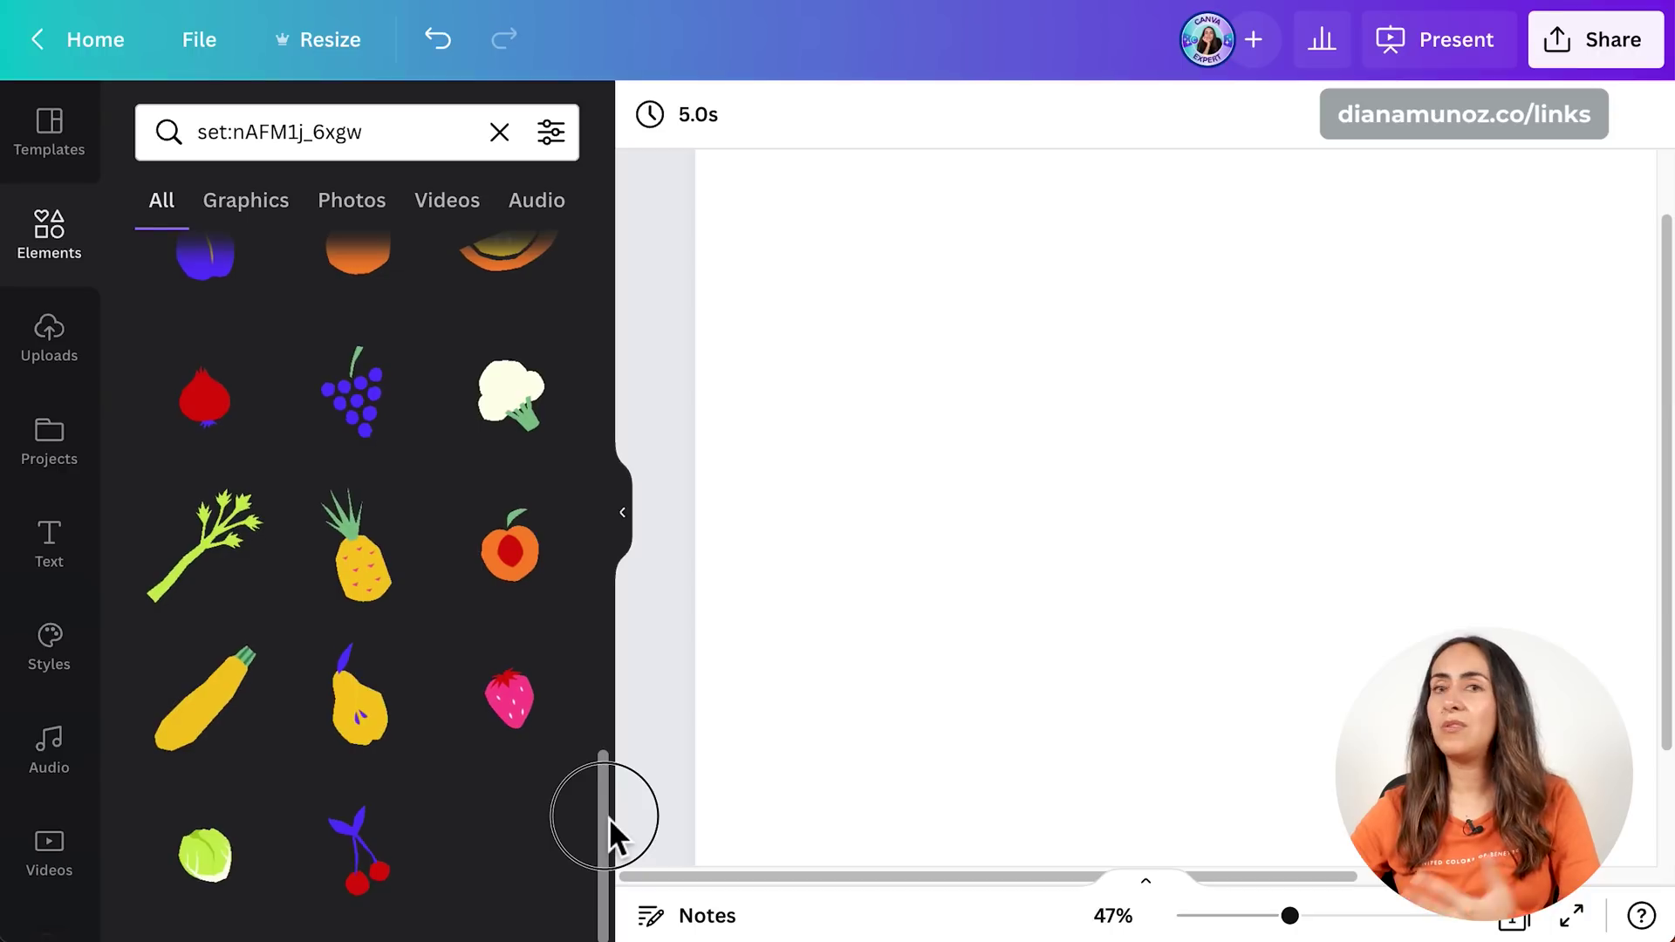
left_click_drag(607, 779, 614, 584)
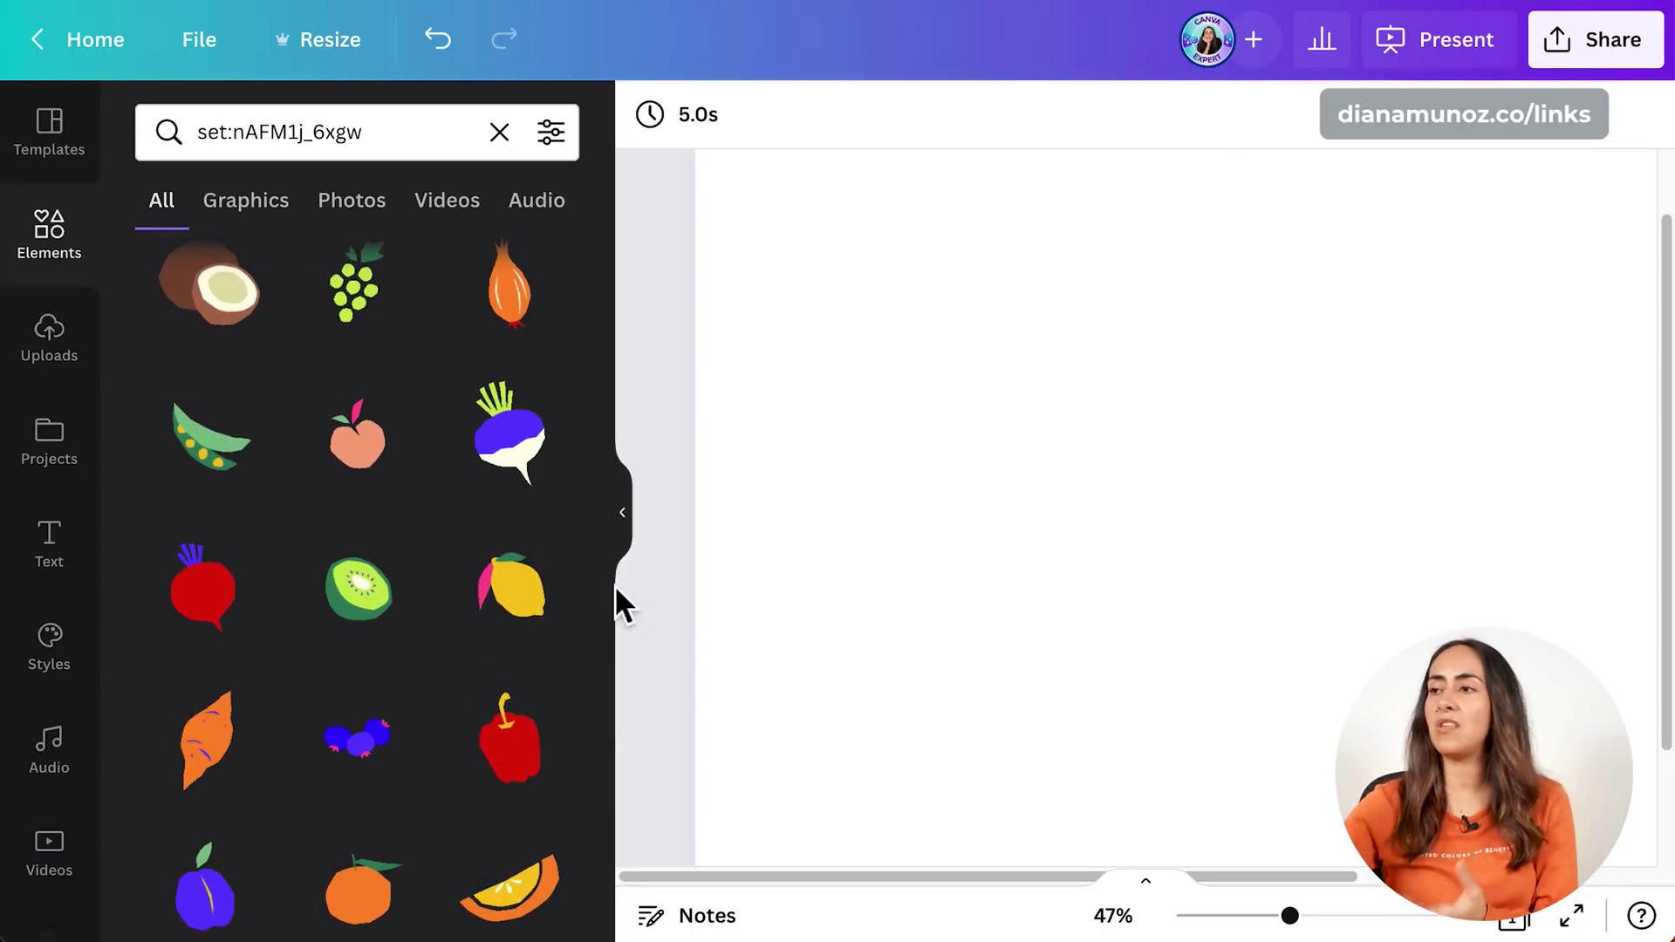
left_click_drag(614, 584, 584, 501)
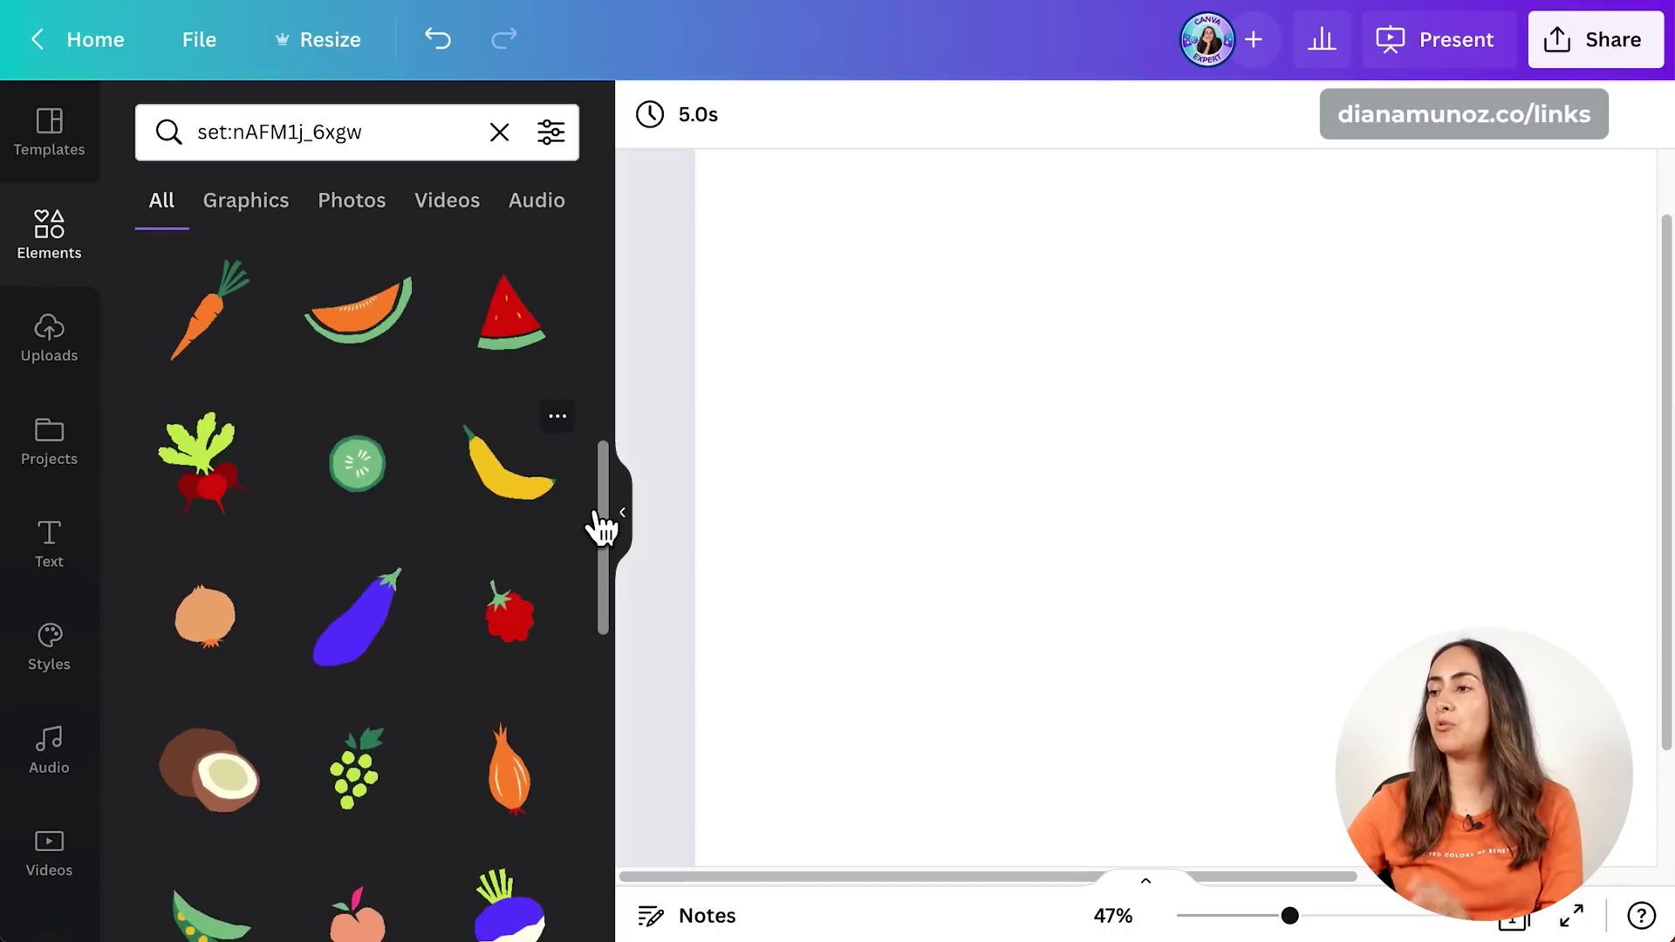
scroll(600, 524, "up", 6)
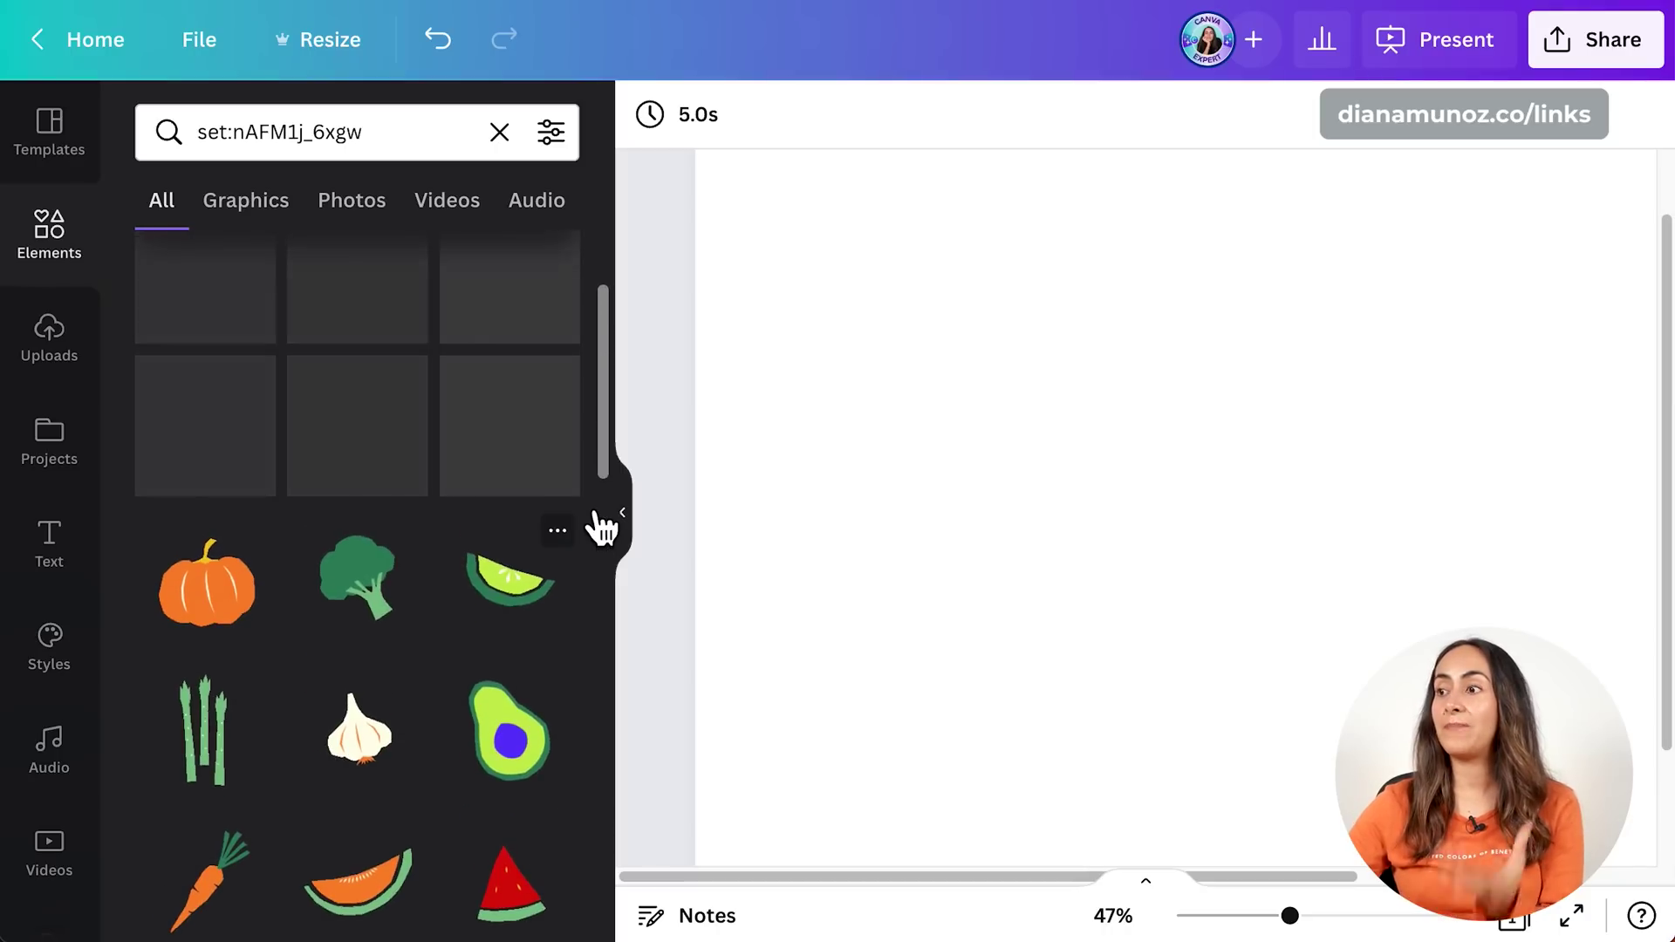
scroll(553, 393, "up", 3)
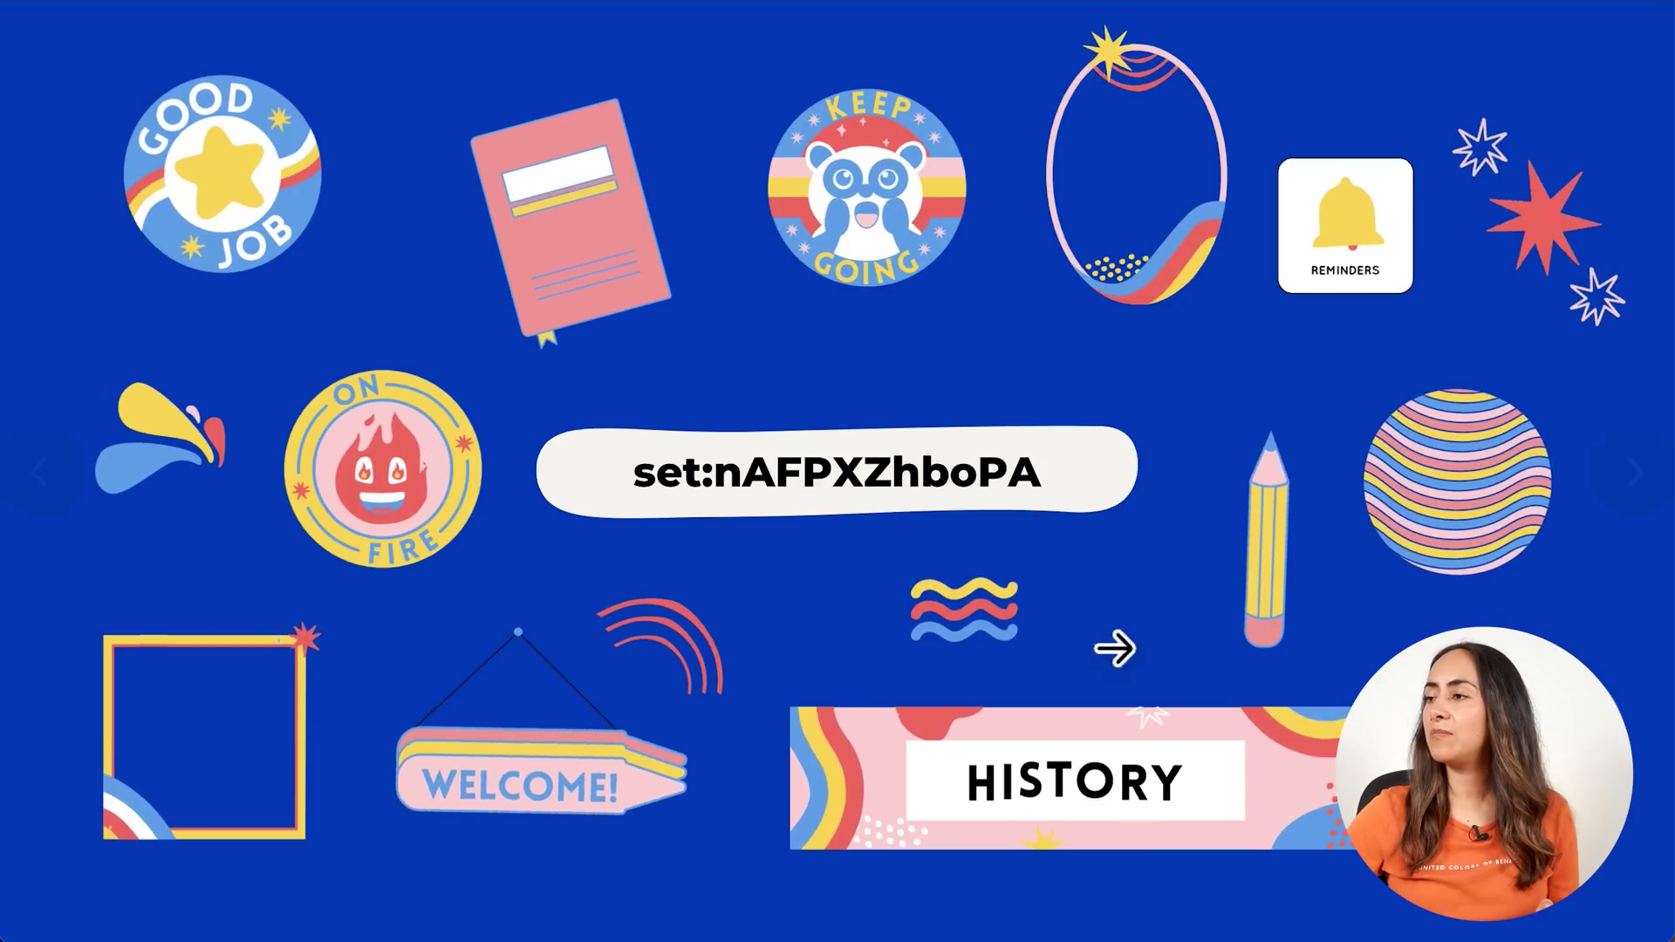
- Select set:nAFPXZhboPA on the school slide and scroll through its sticker results
left_click_drag(1011, 476, 633, 485)
left_click_drag(1049, 485, 641, 502)
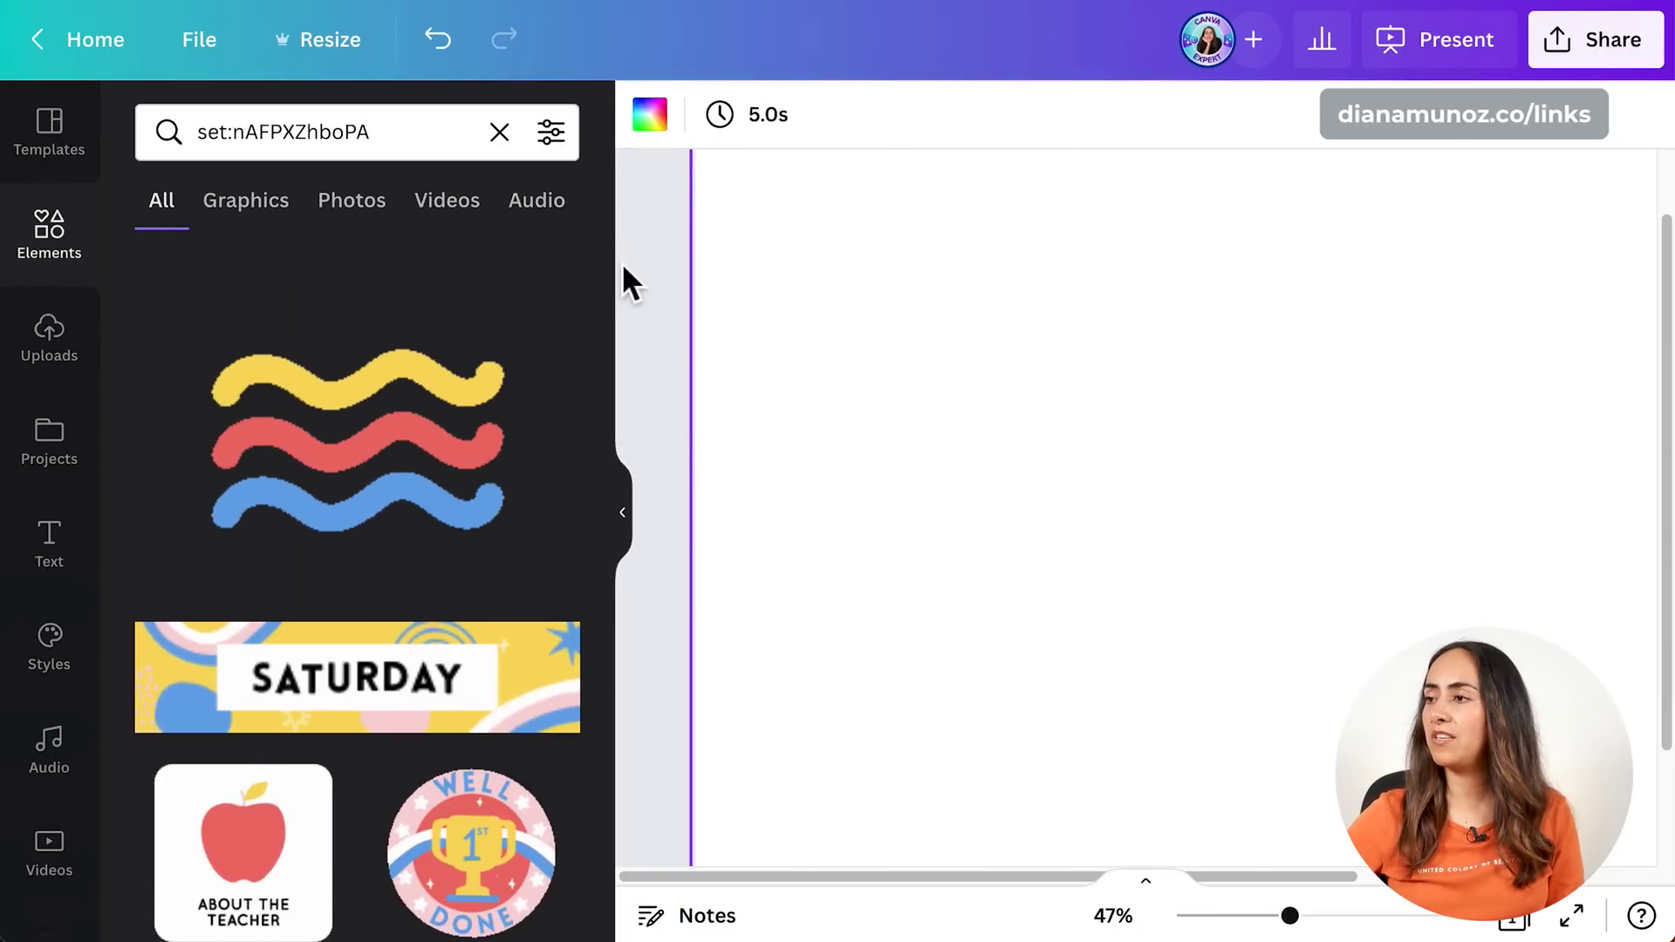
left_click_drag(609, 266, 612, 771)
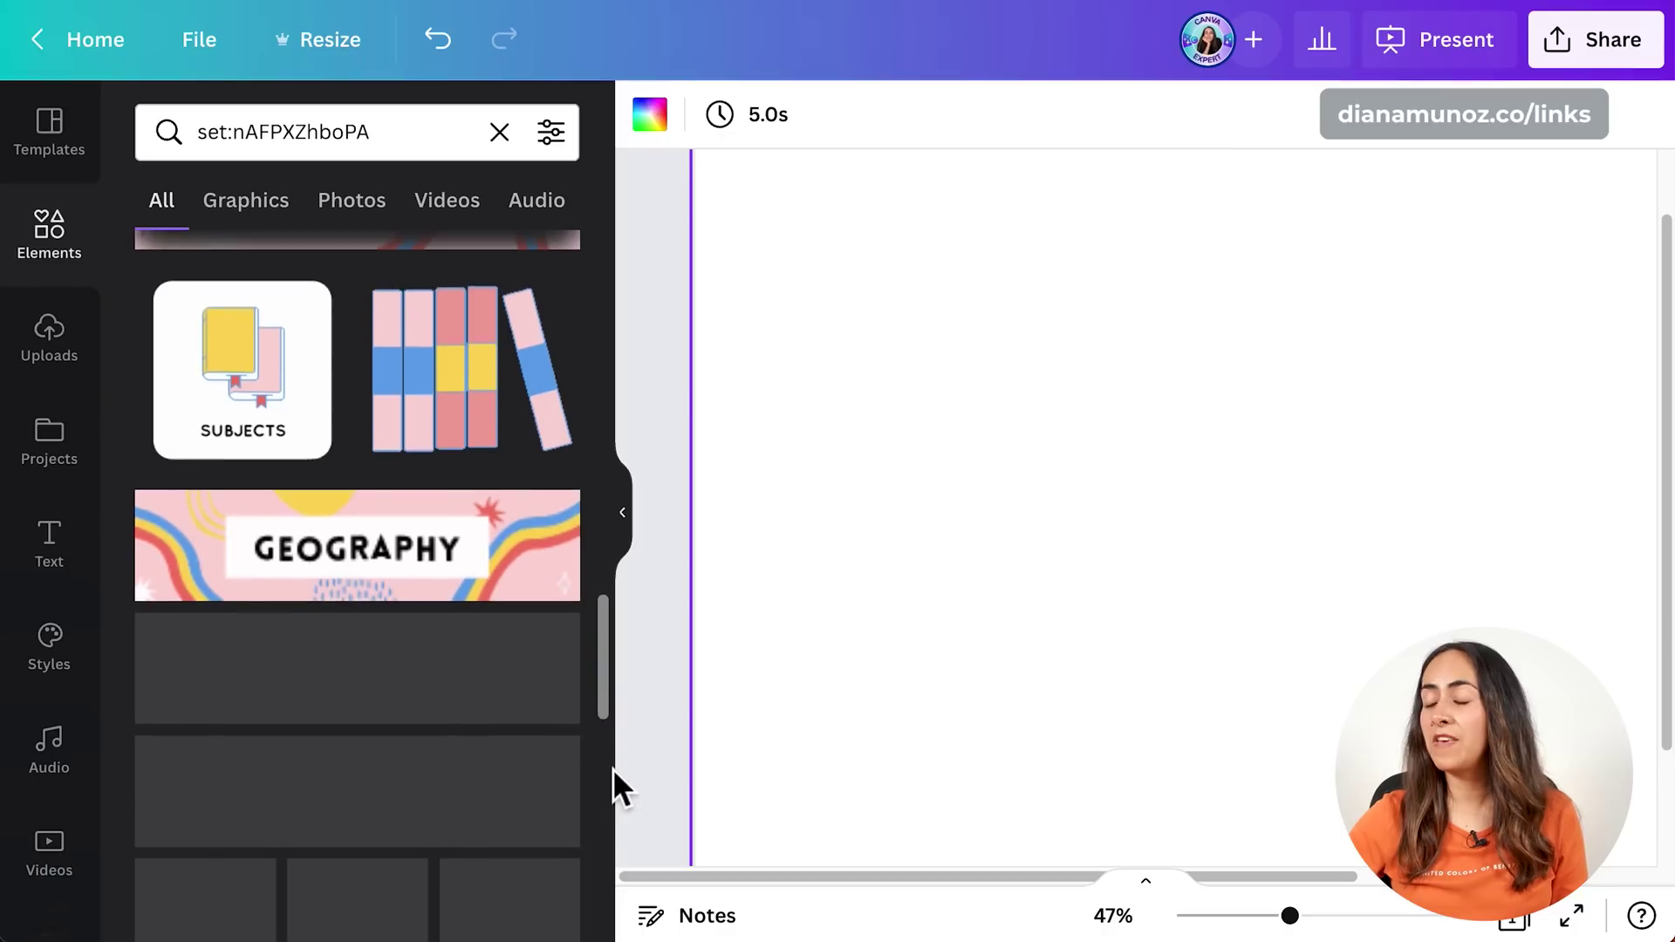
scroll(515, 693, "down", 3)
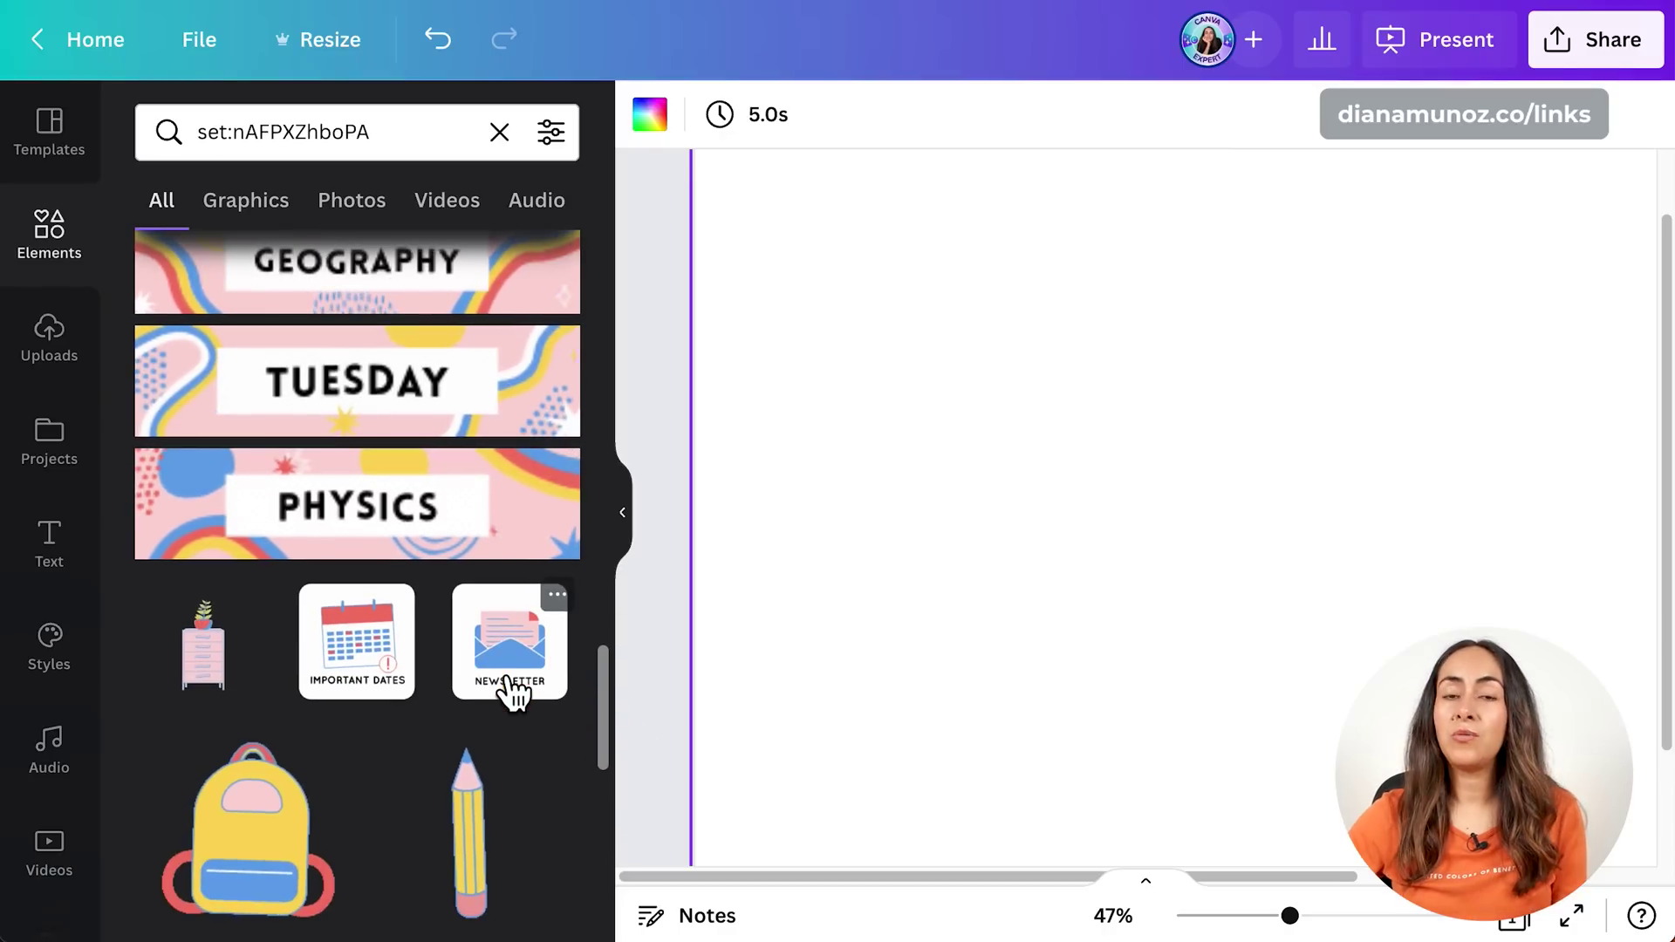
scroll(511, 685, "down", 7)
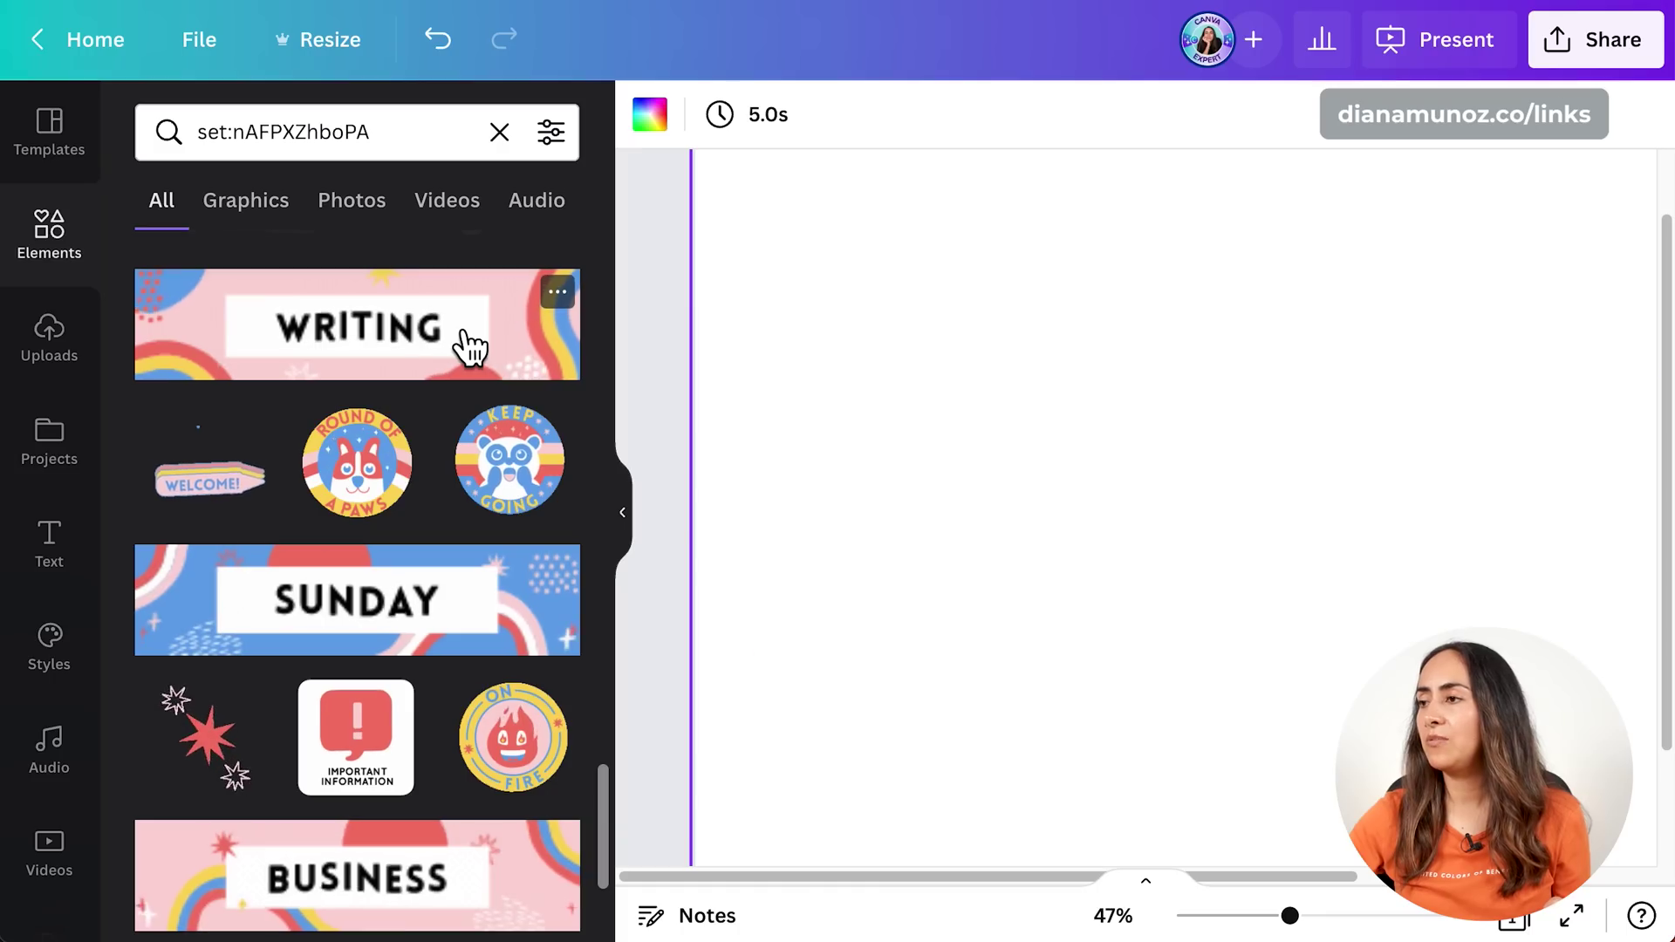
left_click(462, 341)
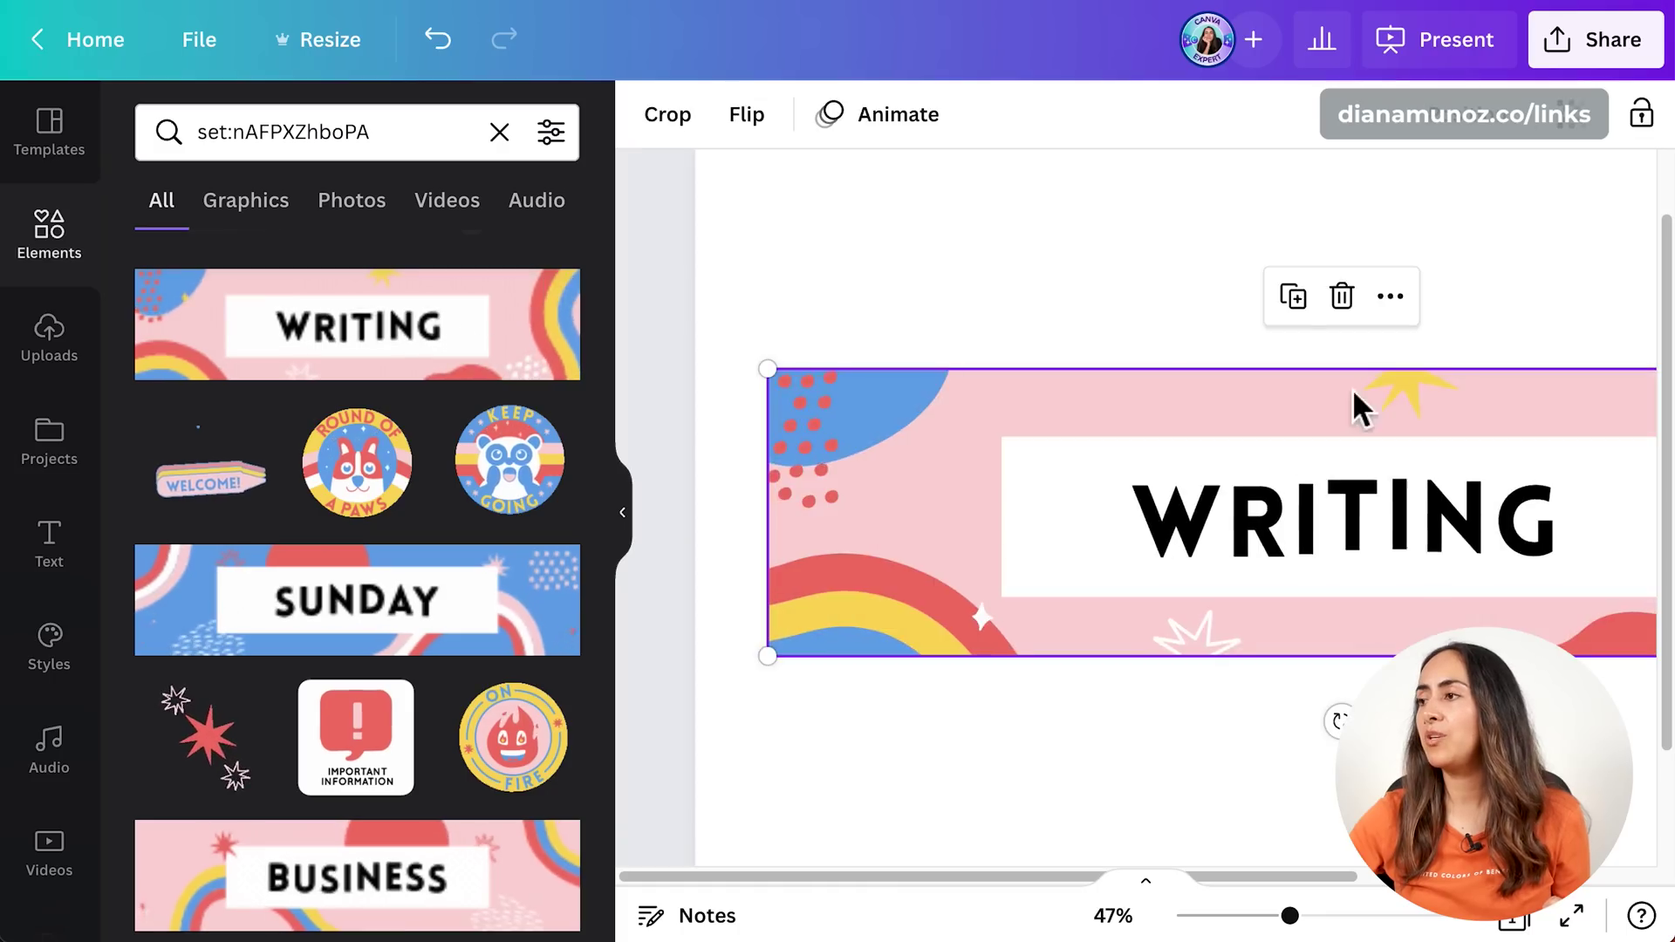
left_click_drag(767, 369, 35, 349)
left_click_drag(894, 362, 1433, 374)
left_click_drag(1047, 282, 456, 284)
left_click_drag(1053, 568, 678, 497)
left_click_drag(1505, 397, 1096, 375)
left_click_drag(1578, 441, 1230, 542)
left_click_drag(1484, 483, 1088, 499)
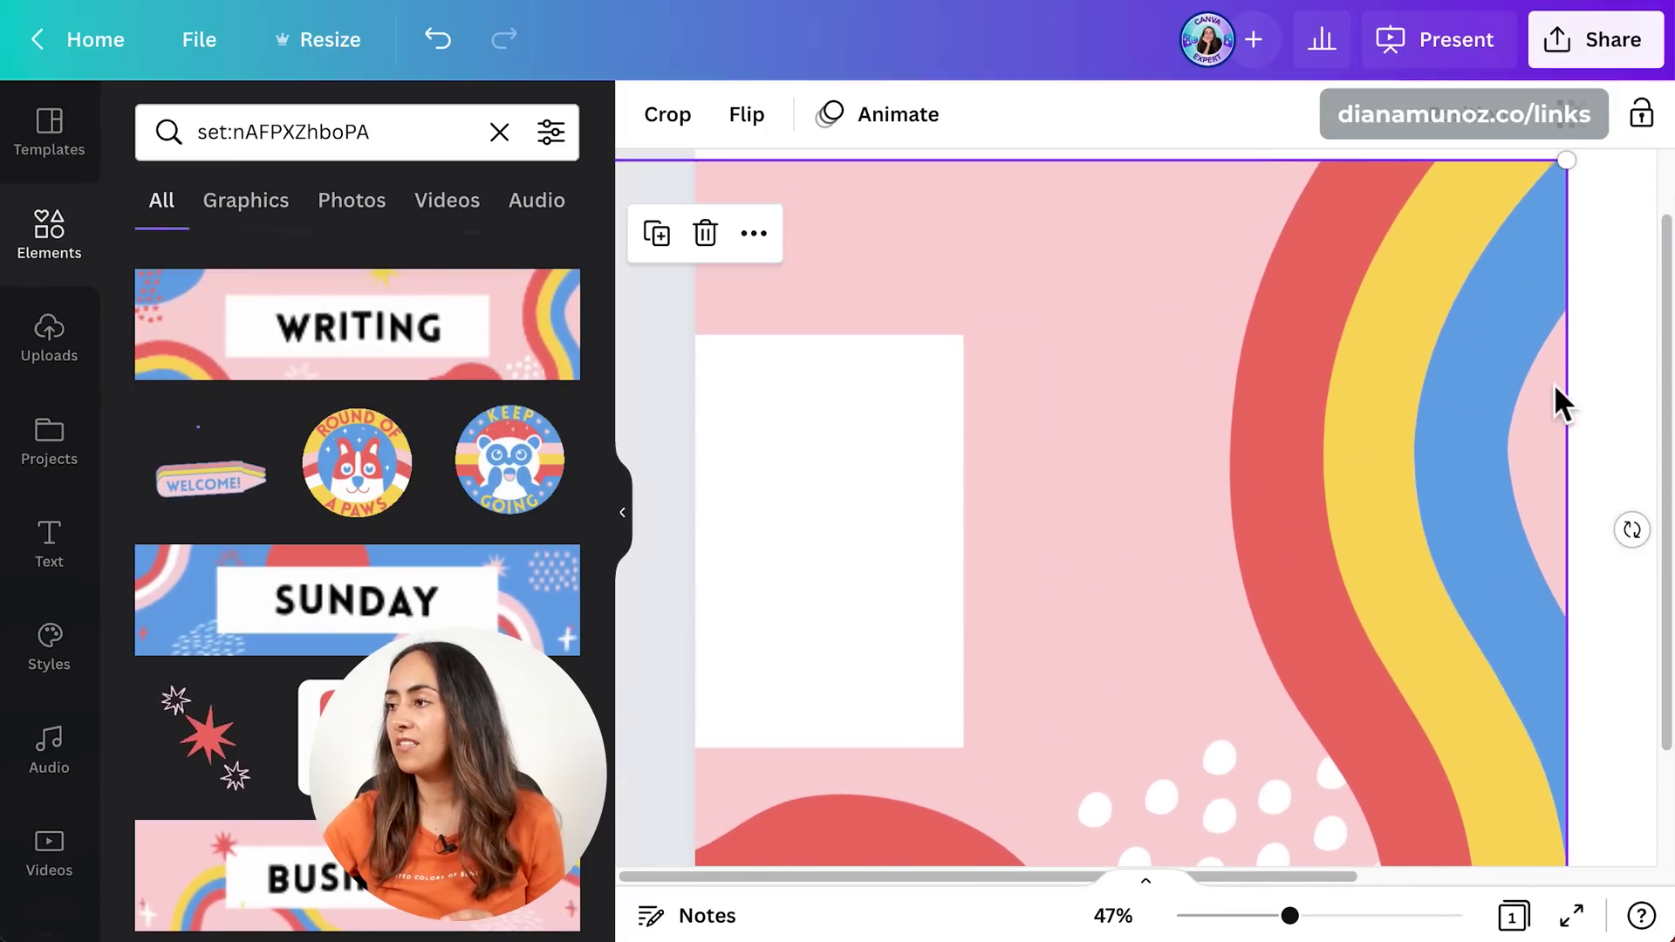
key("Delete")
- Scroll to the end of the set:nAFPXZhboPA school element results
scroll(506, 475, "down", 5)
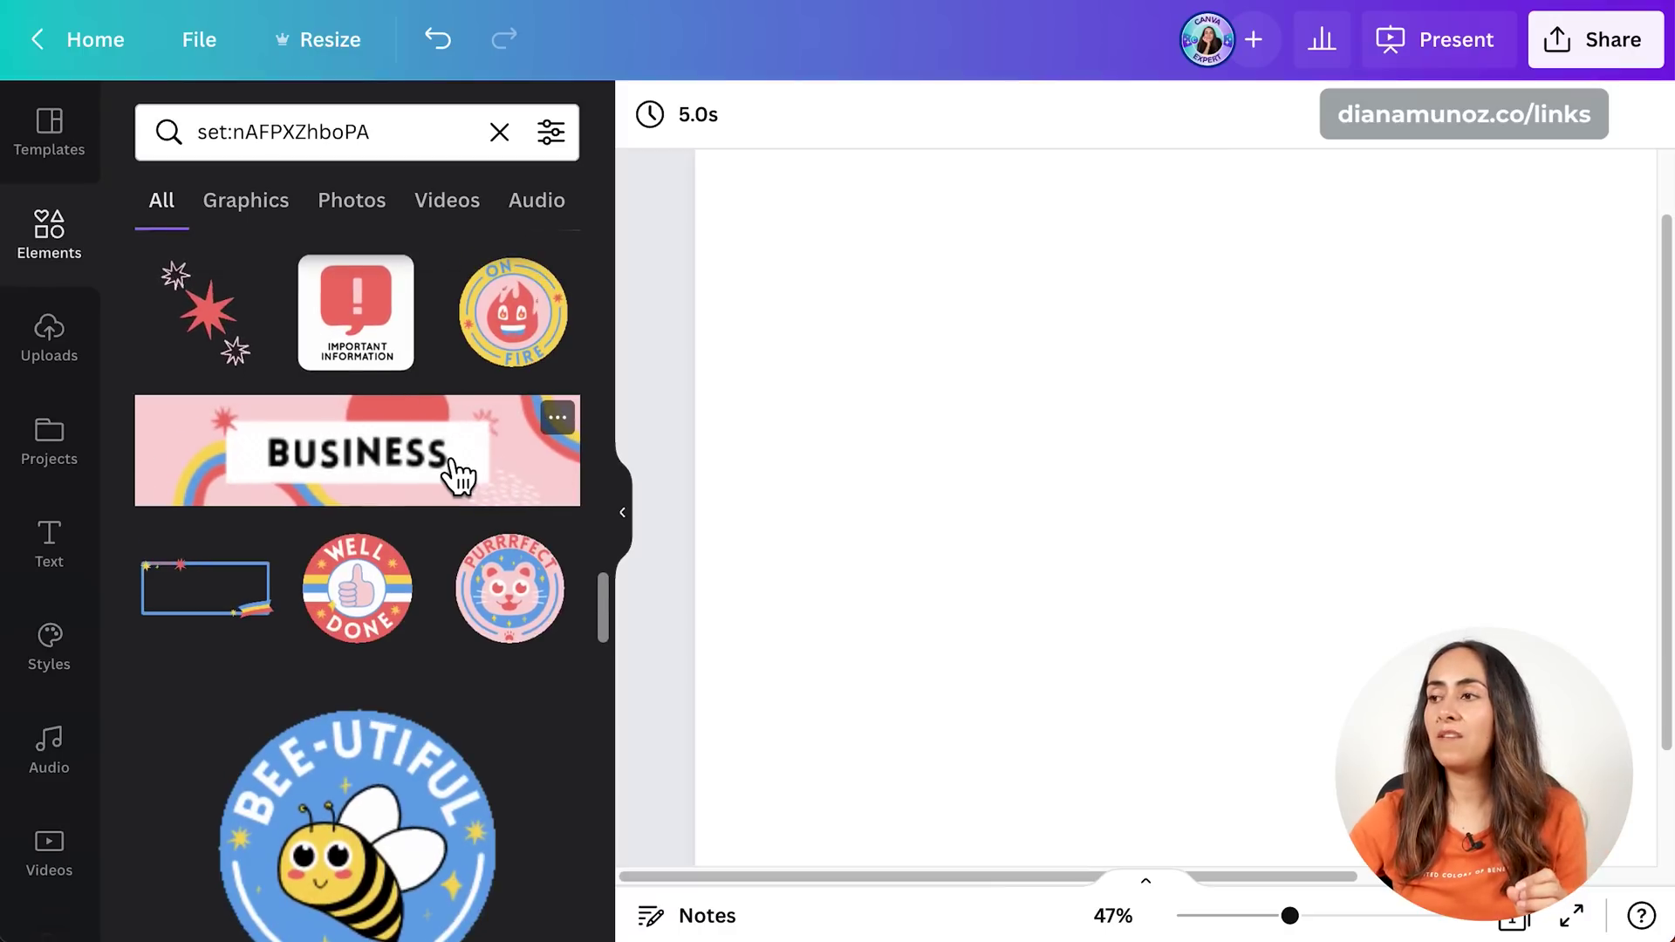
scroll(458, 476, "down", 15)
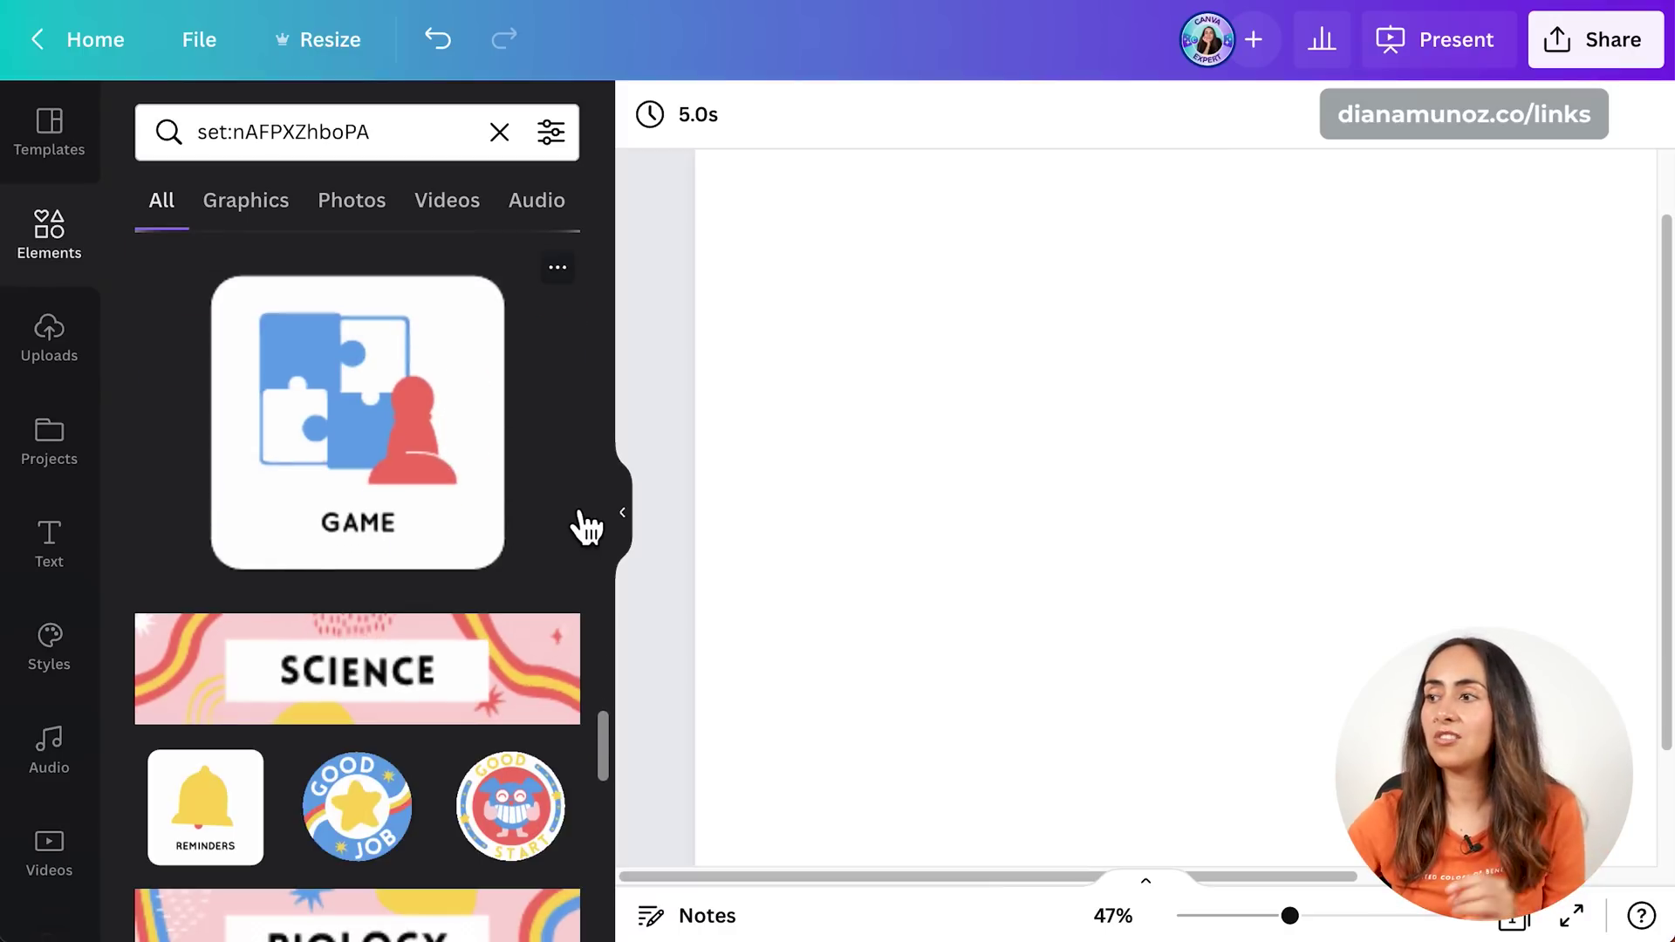
scroll(582, 526, "down", 6)
scroll(582, 526, "down", 10)
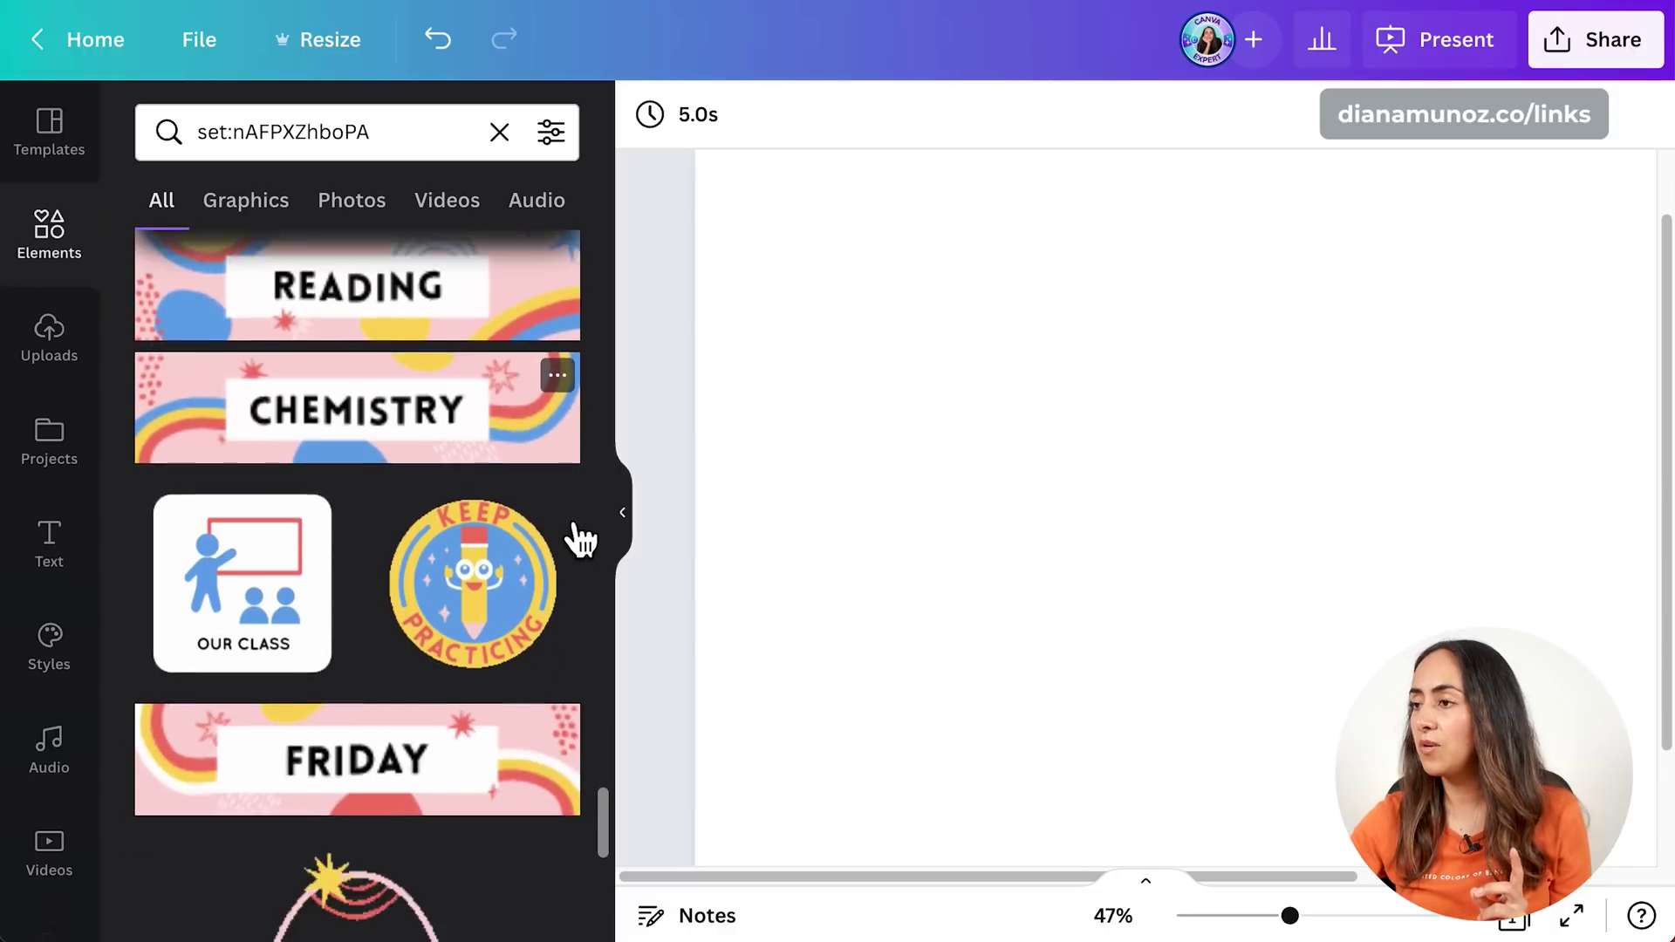
scroll(577, 528, "down", 10)
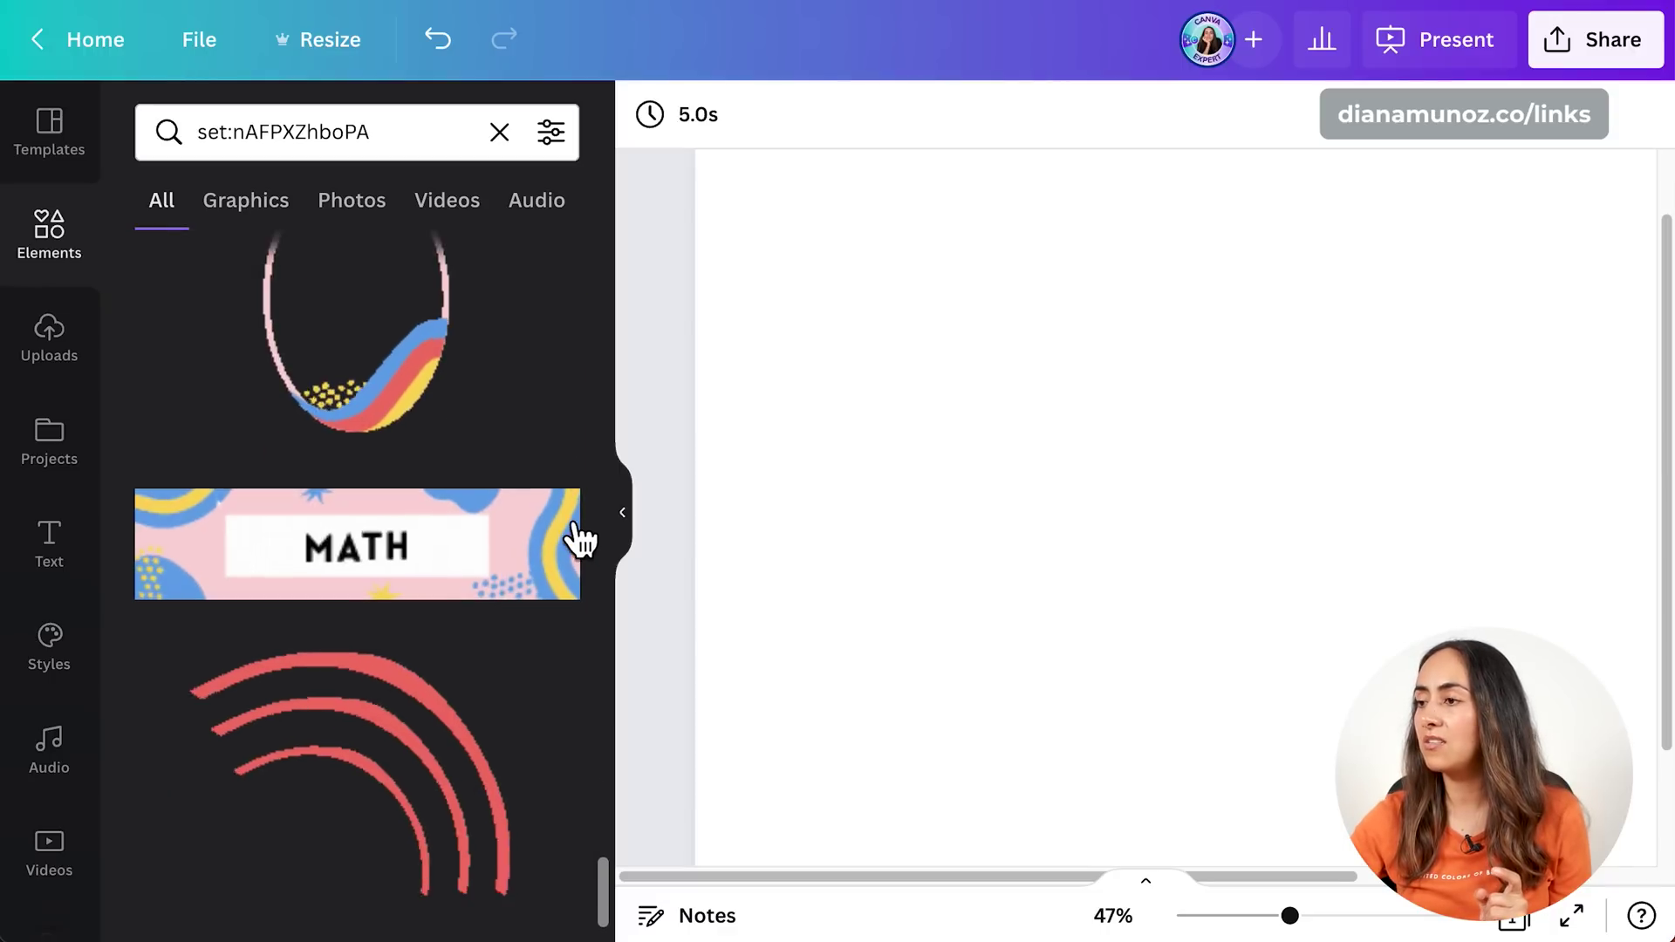
scroll(578, 540, "down", 11)
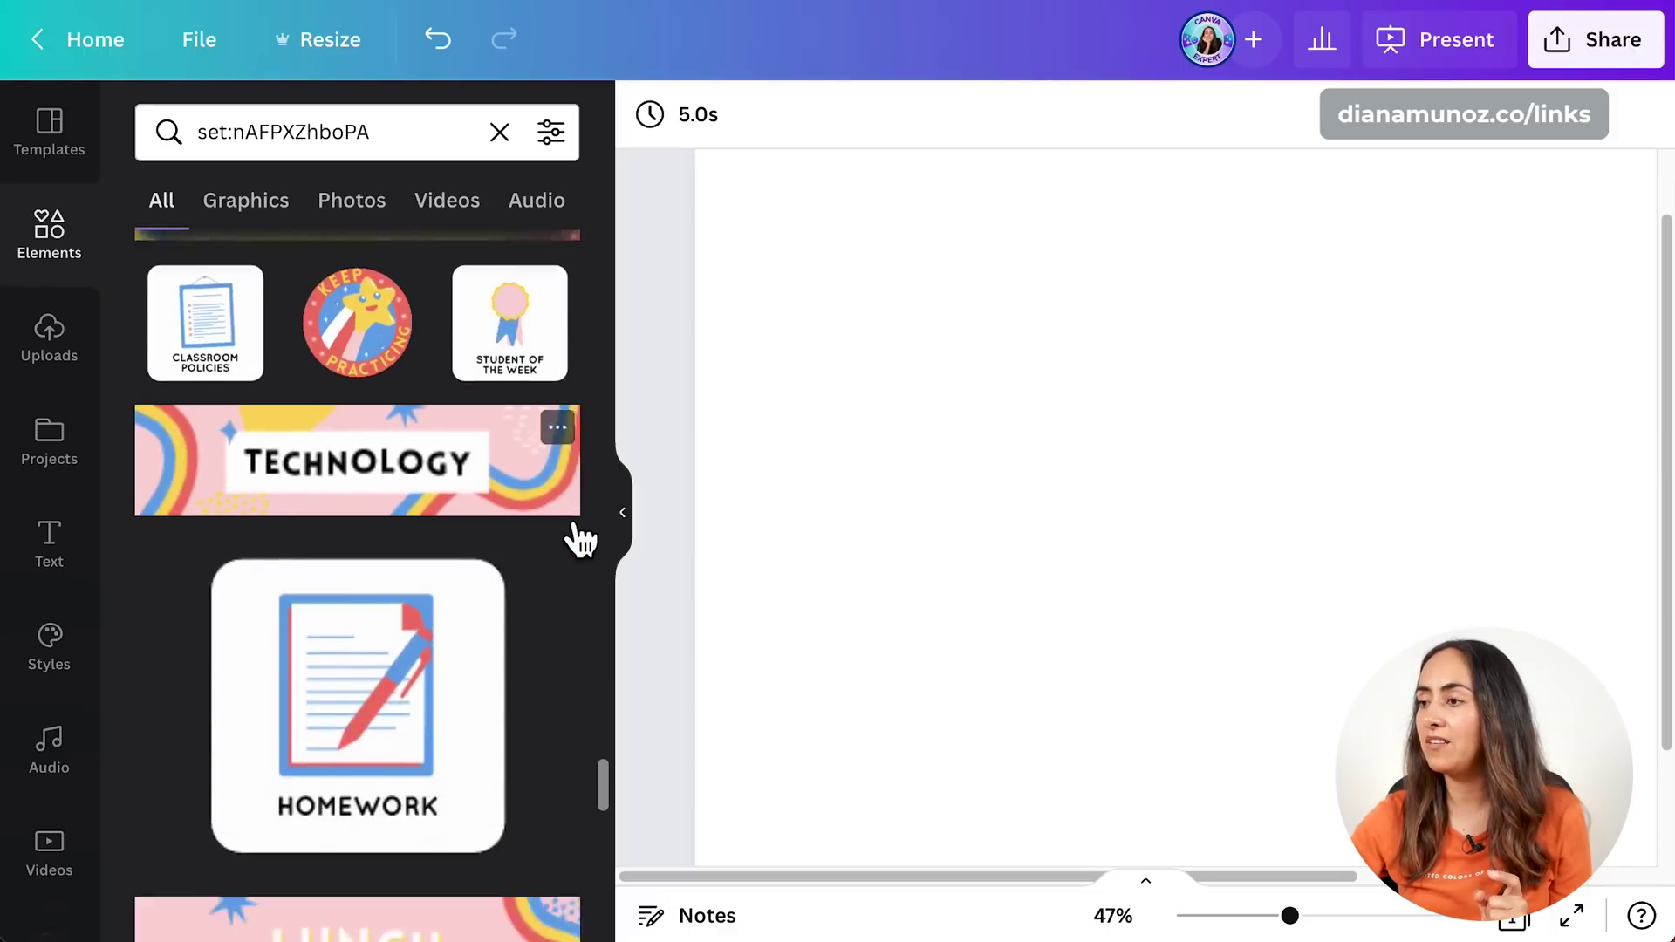
scroll(580, 539, "down", 10)
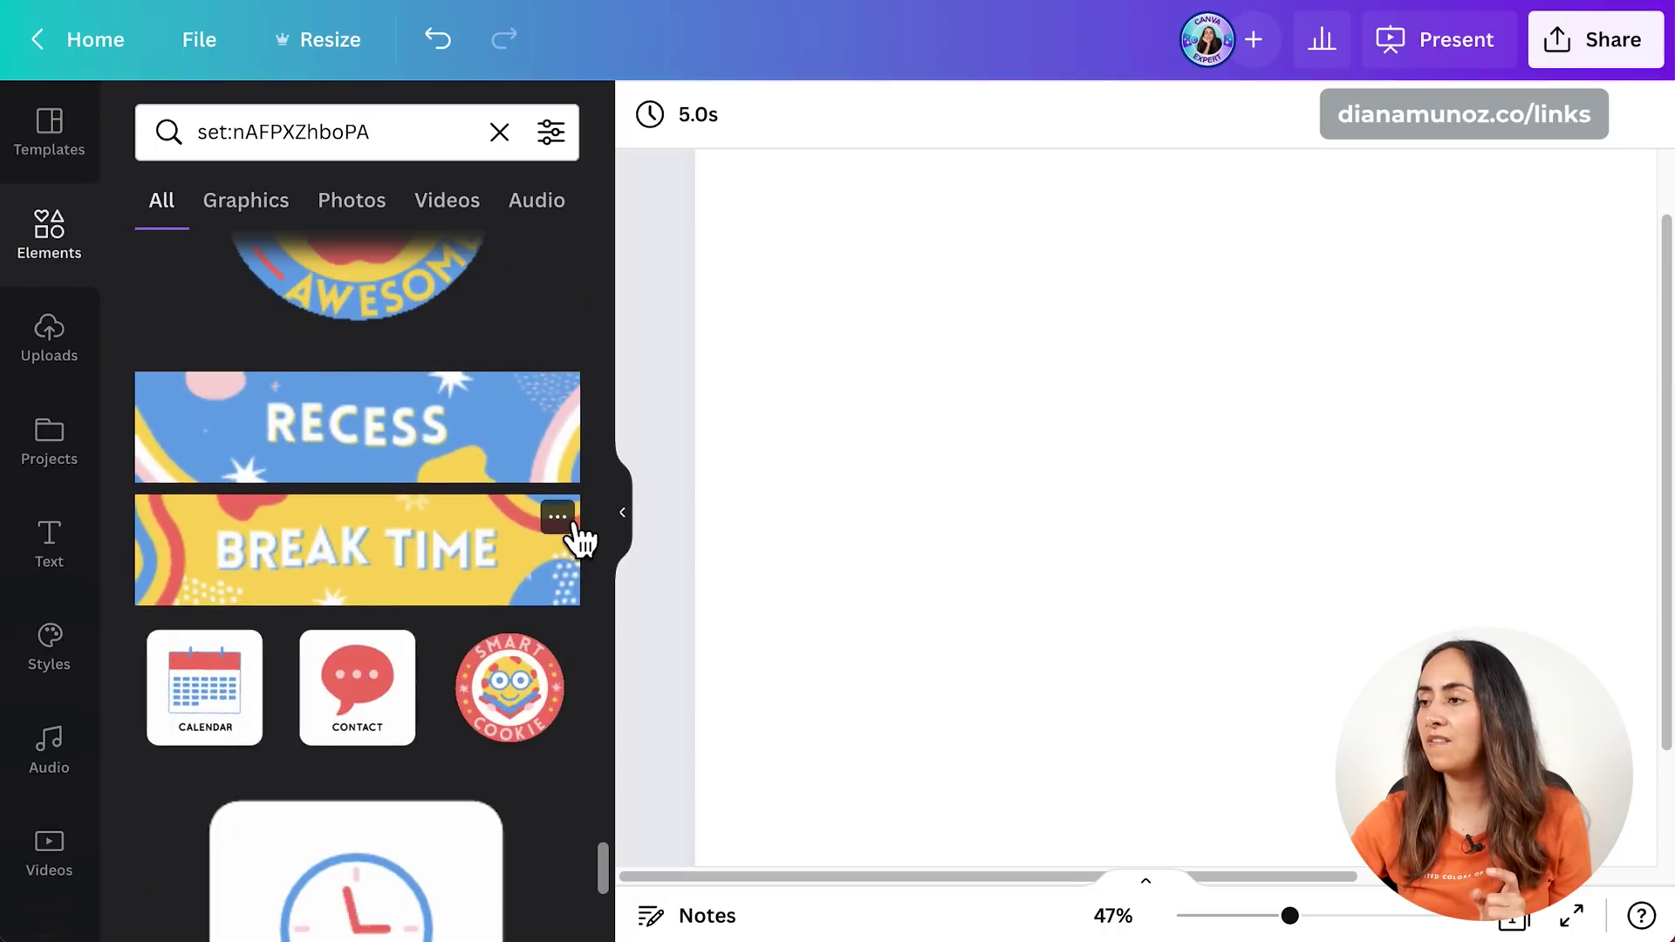
scroll(571, 722, "down", 5)
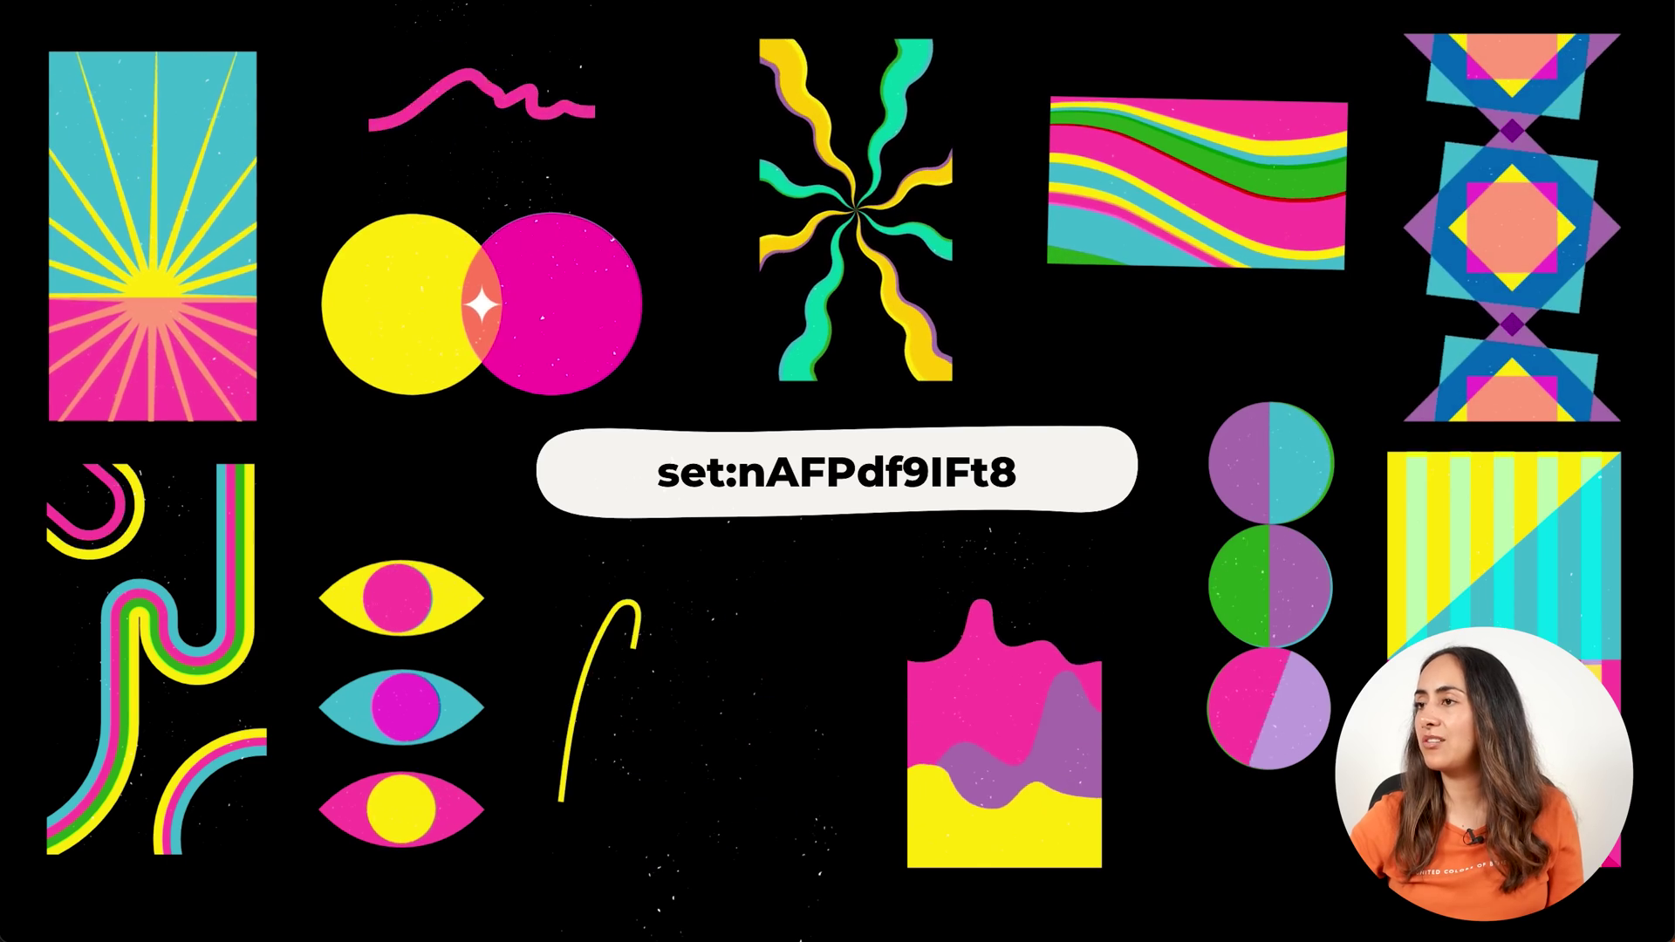
- Search Elements for set:nAFPdf9IFt8 and add the pink, purple and yellow wave graphic
left_click_drag(1019, 475, 637, 479)
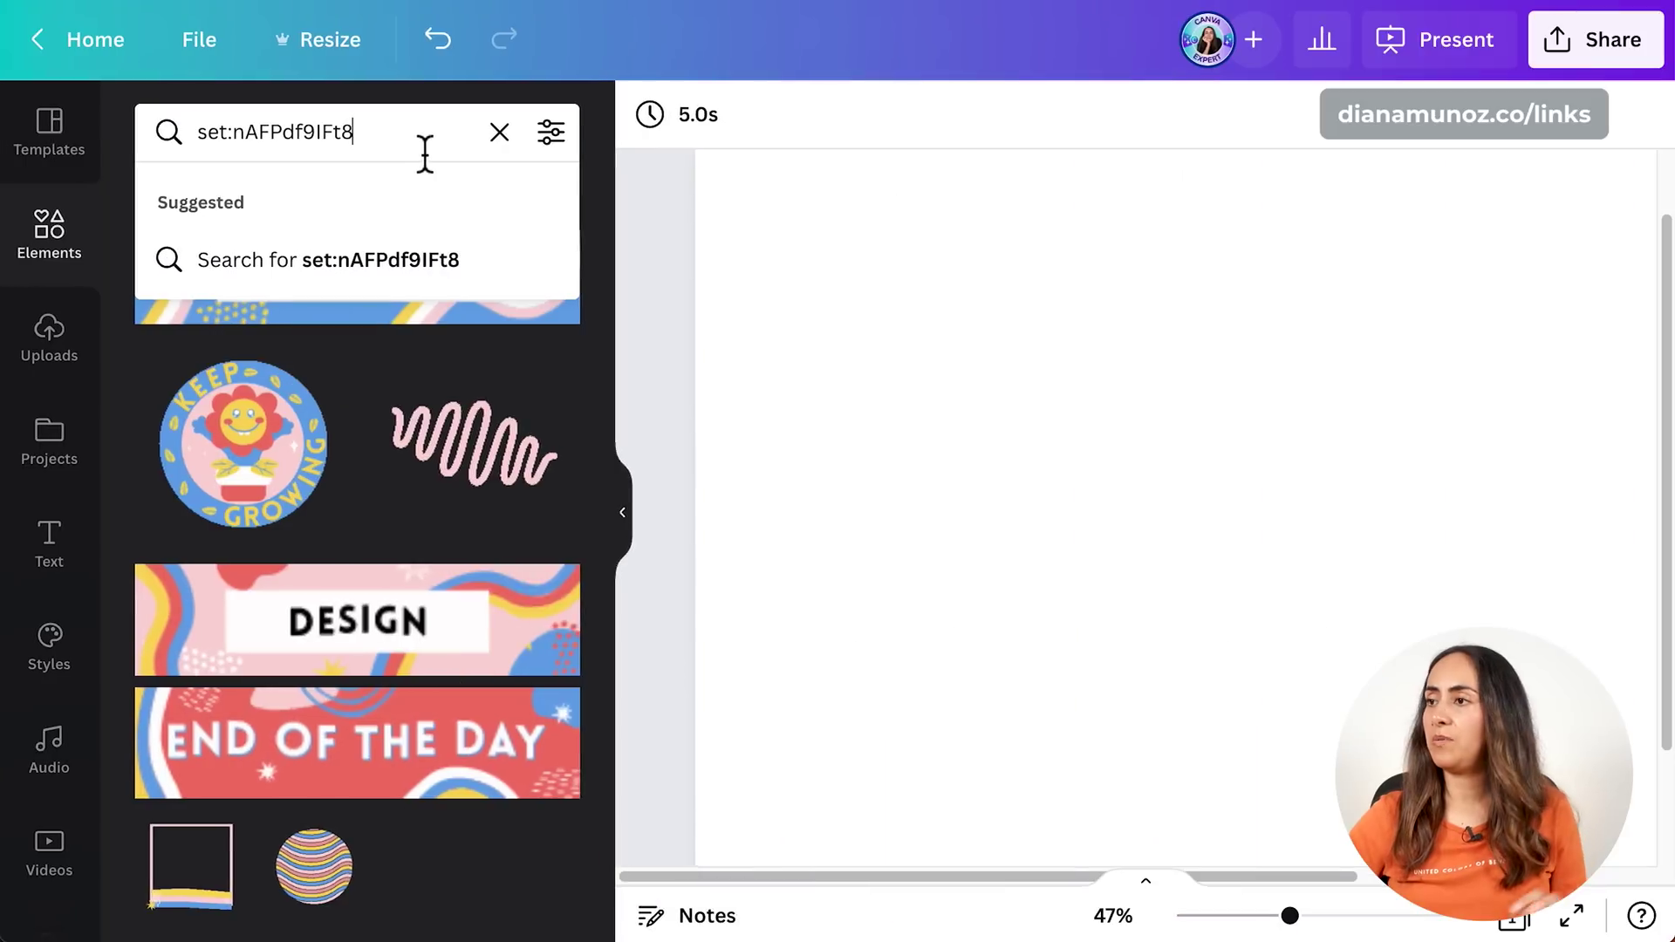
key("Return")
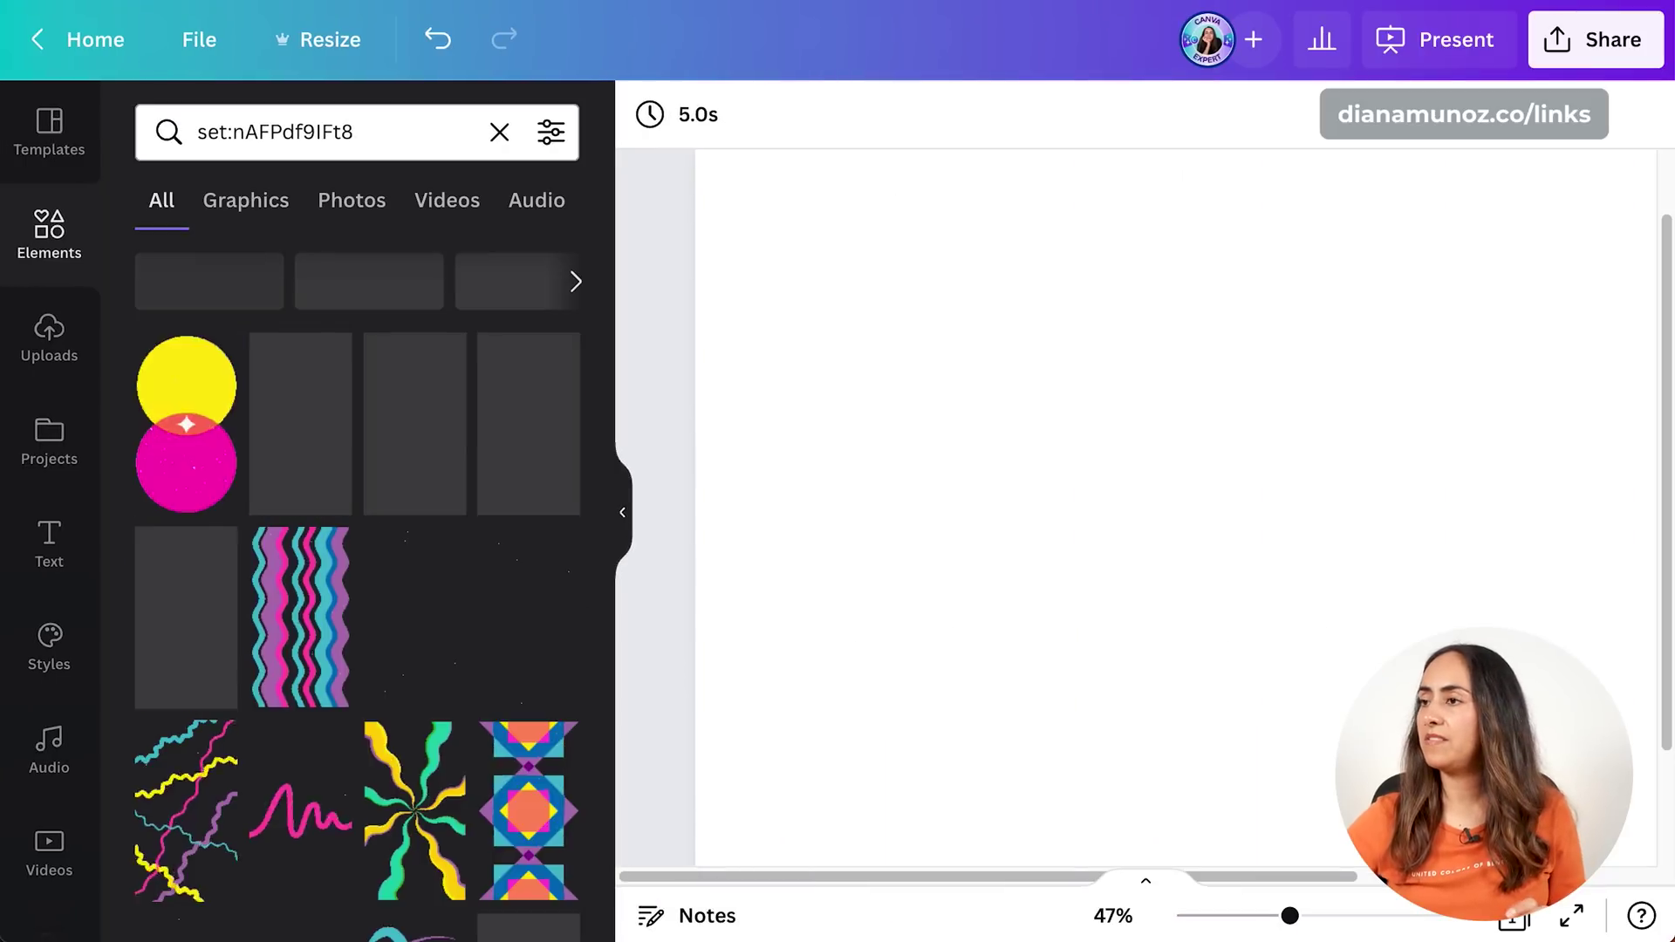
left_click_drag(605, 271, 616, 495)
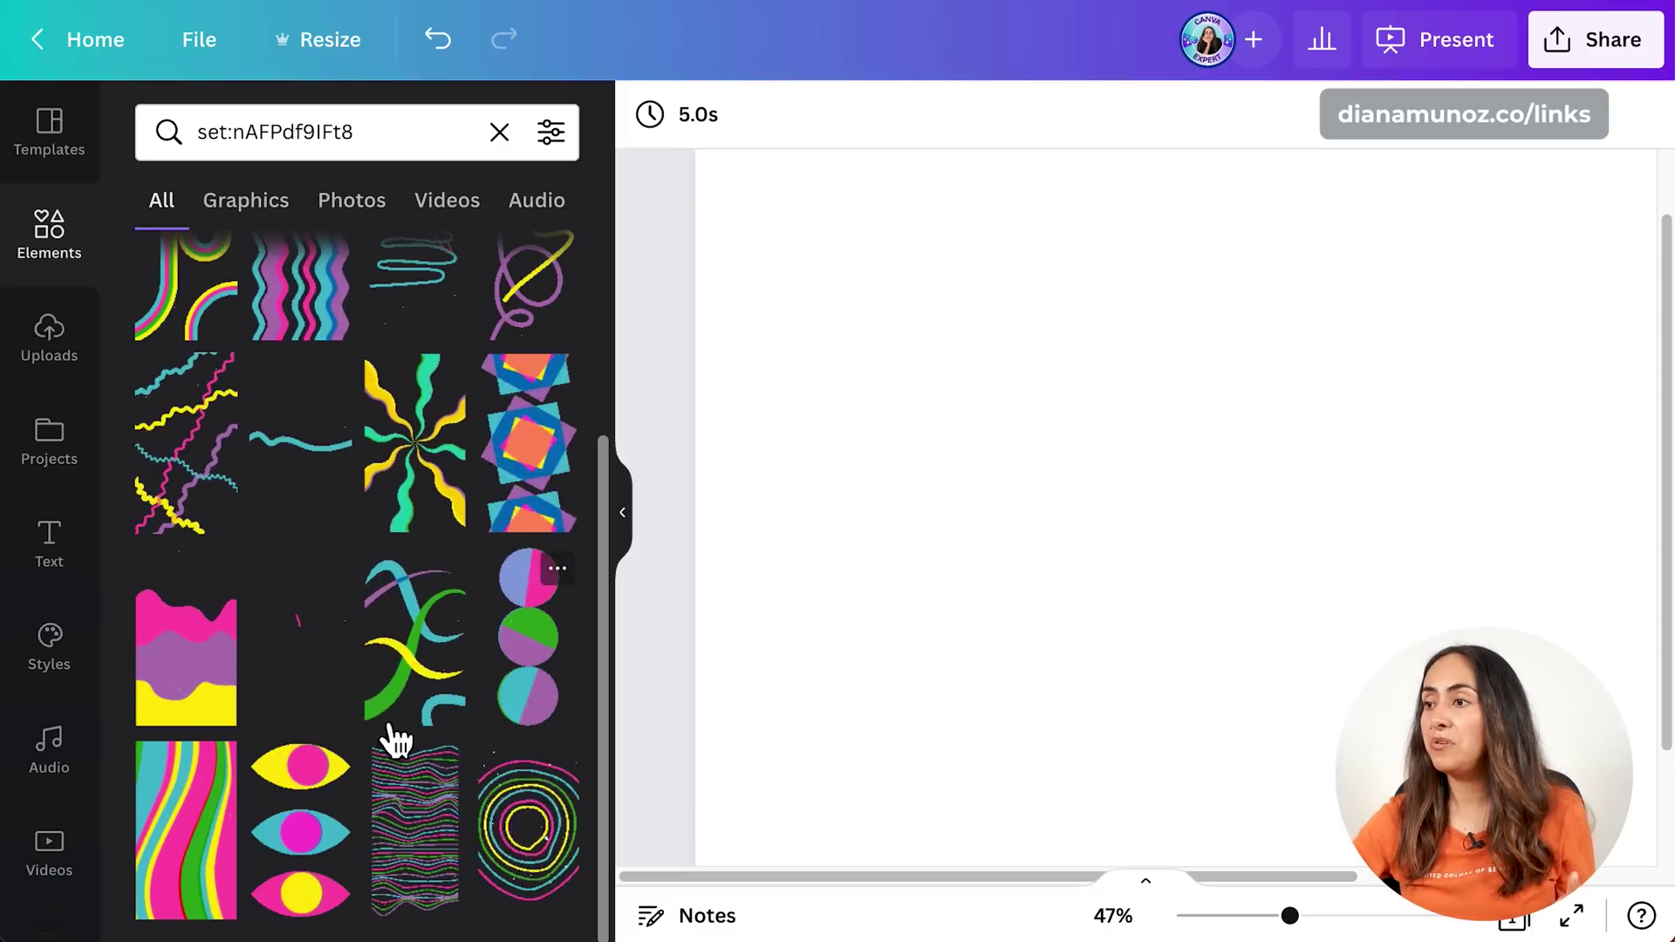
left_click(192, 667)
- Enlarge and reposition the wave graphic so it covers the whole page
left_click_drag(1180, 803, 868, 867)
left_click_drag(886, 232, 340, 52)
left_click_drag(1085, 416, 1204, 299)
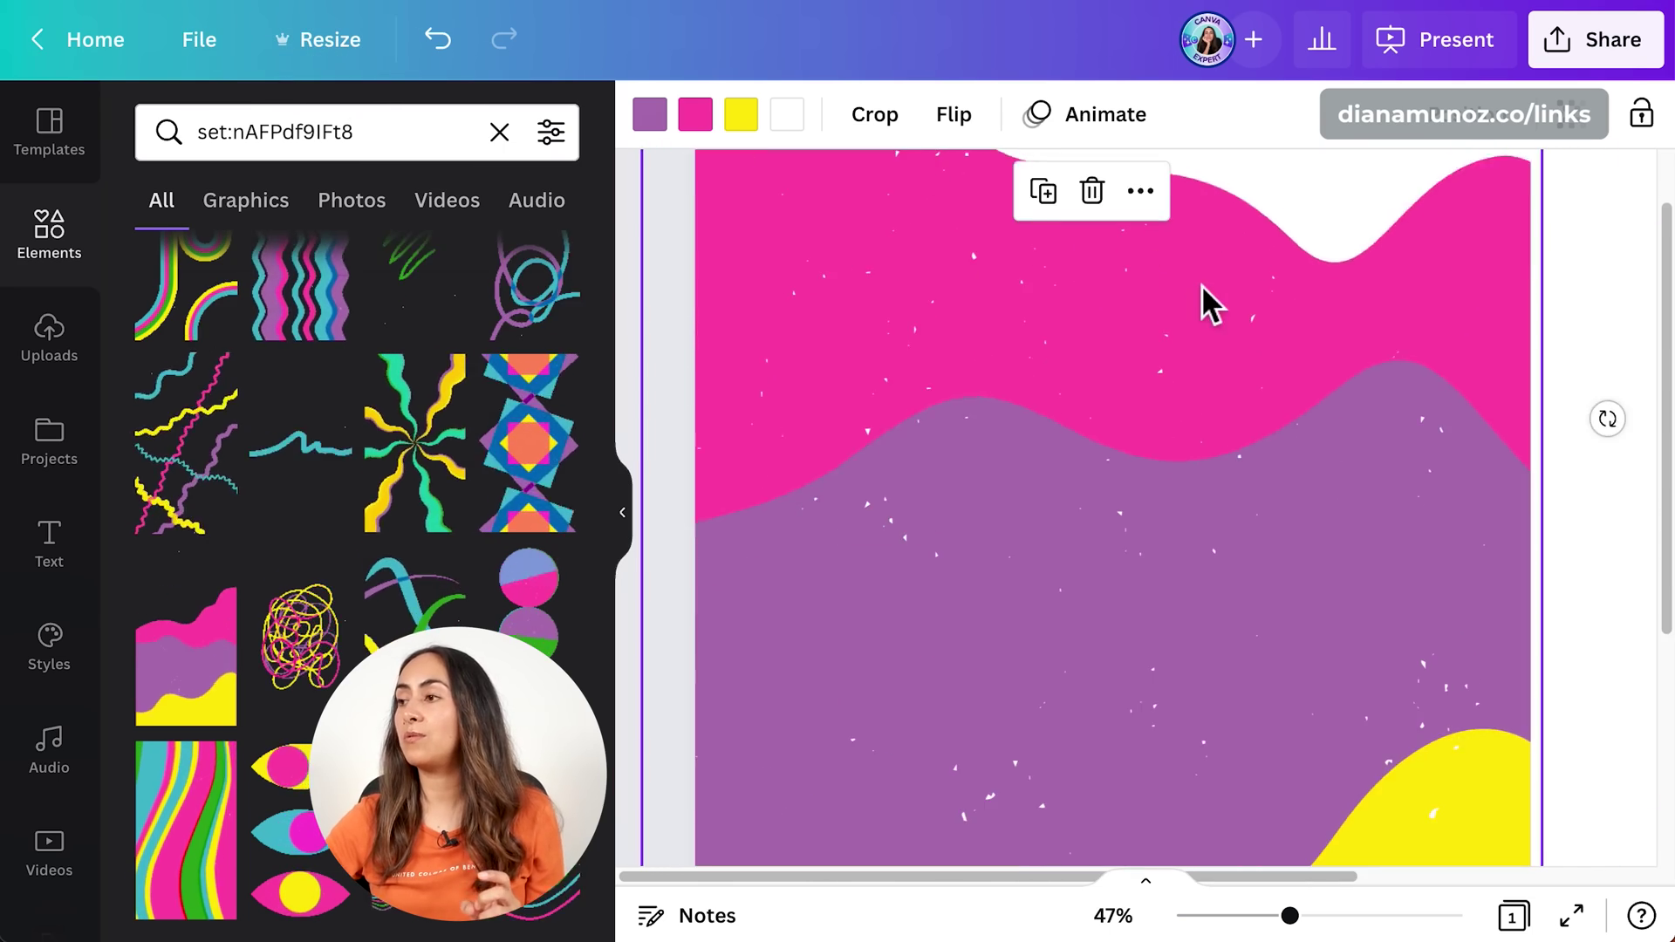
left_click_drag(1365, 632, 1156, 188)
left_click_drag(1207, 512, 1208, 411)
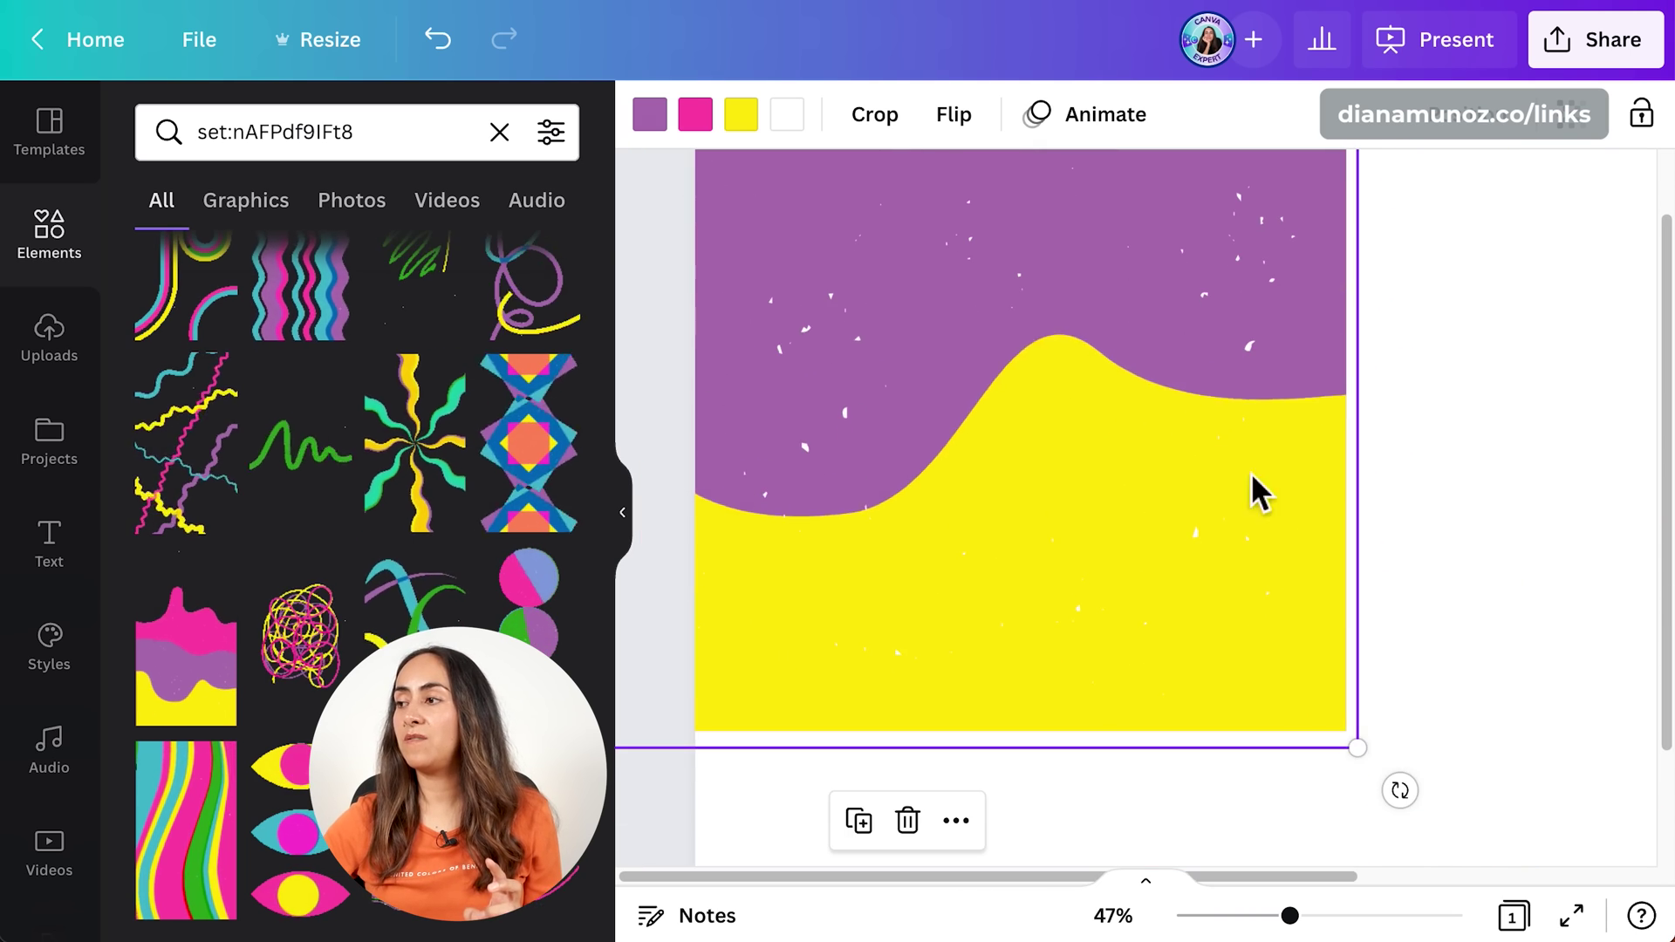
left_click_drag(1358, 750, 1553, 776)
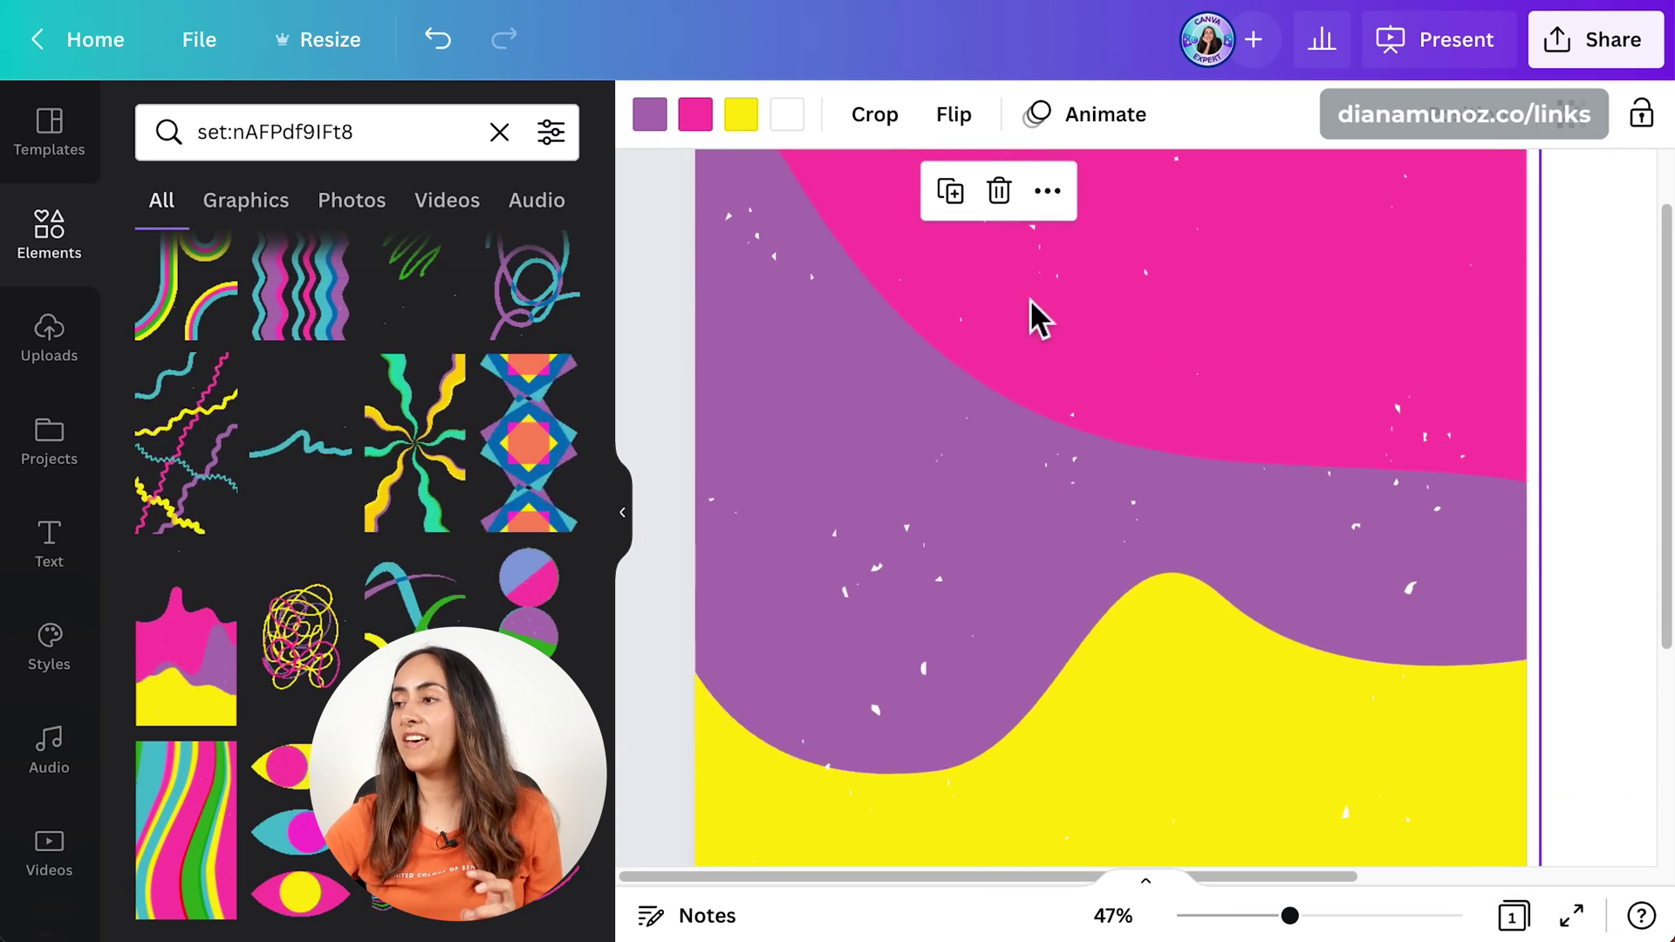
mouse_move(1009, 324)
left_mouse_down()
mouse_move(1010, 344)
mouse_move(913, 355)
mouse_move(1151, 385)
mouse_move(1047, 385)
mouse_move(1009, 329)
left_mouse_up()
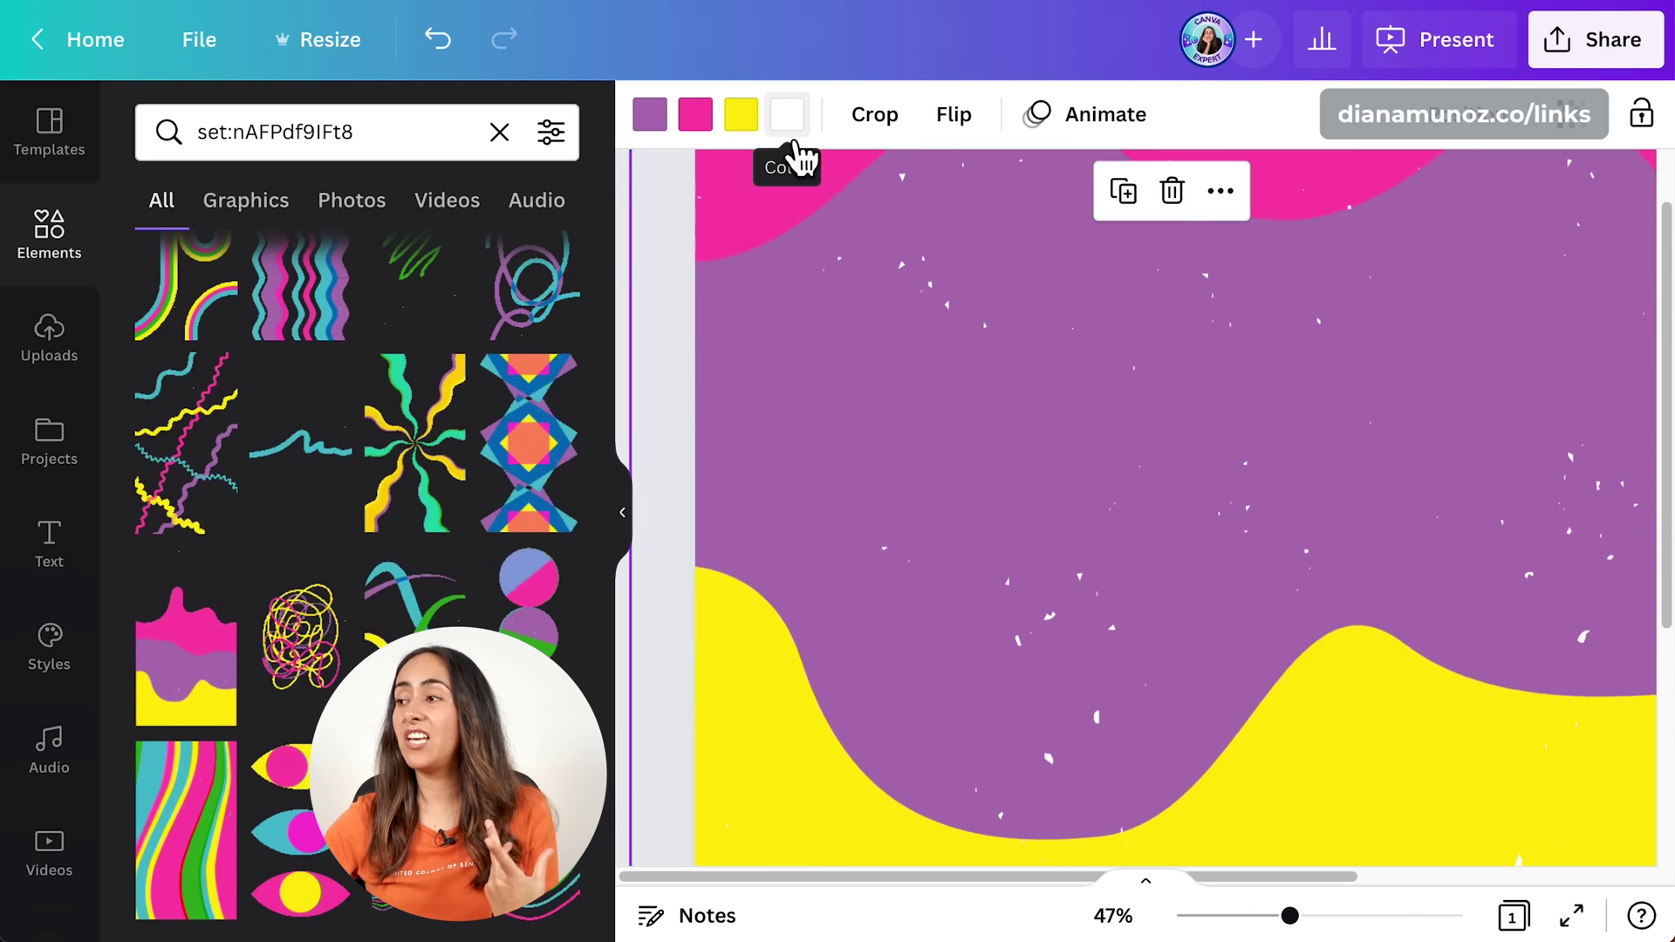
left_click_drag(1346, 698, 1189, 681)
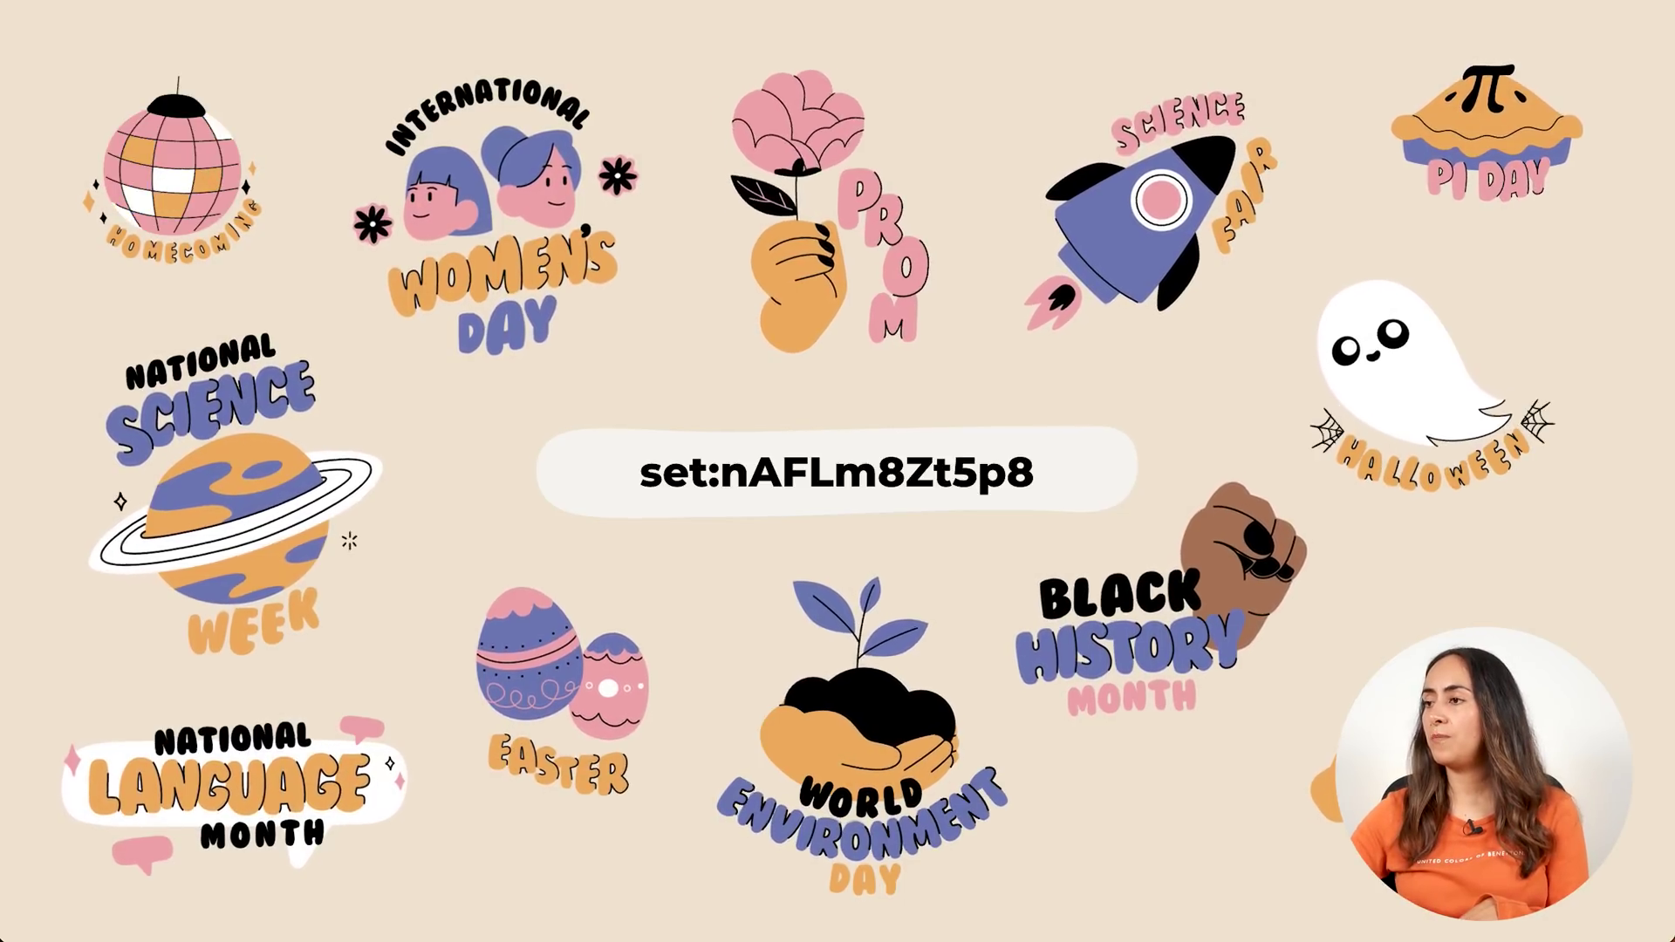
- Copy set:nAFLm8Zt5p8 from the slide and search Elements for it
mouse_move(1057, 454)
right_click(735, 484)
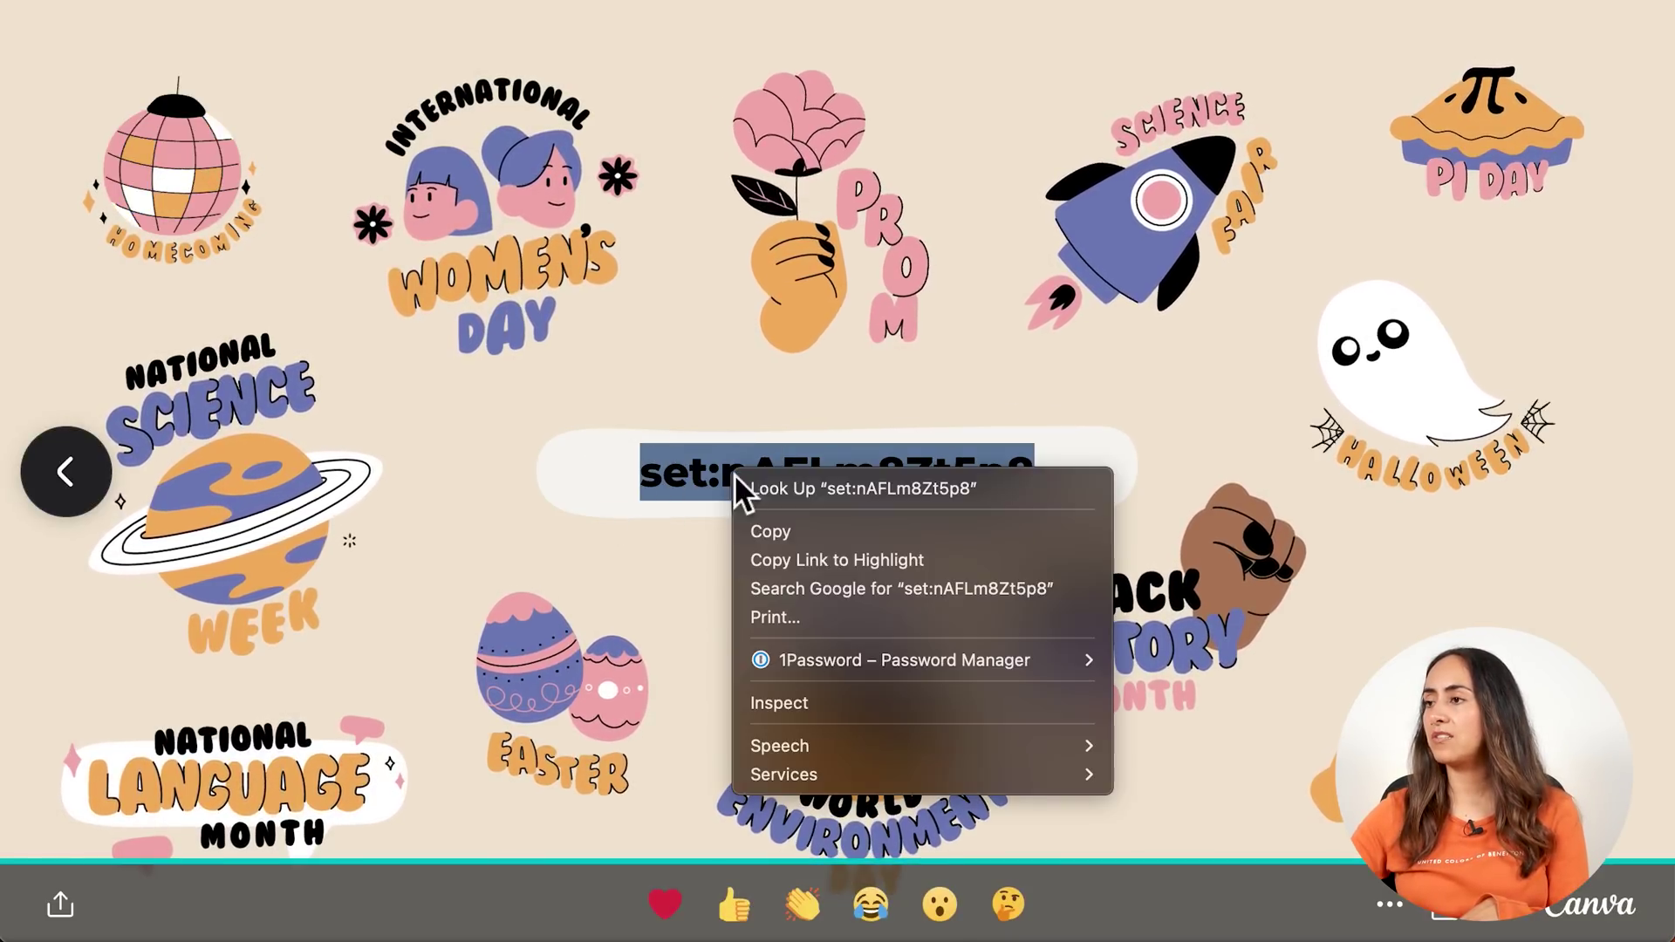
left_click(827, 532)
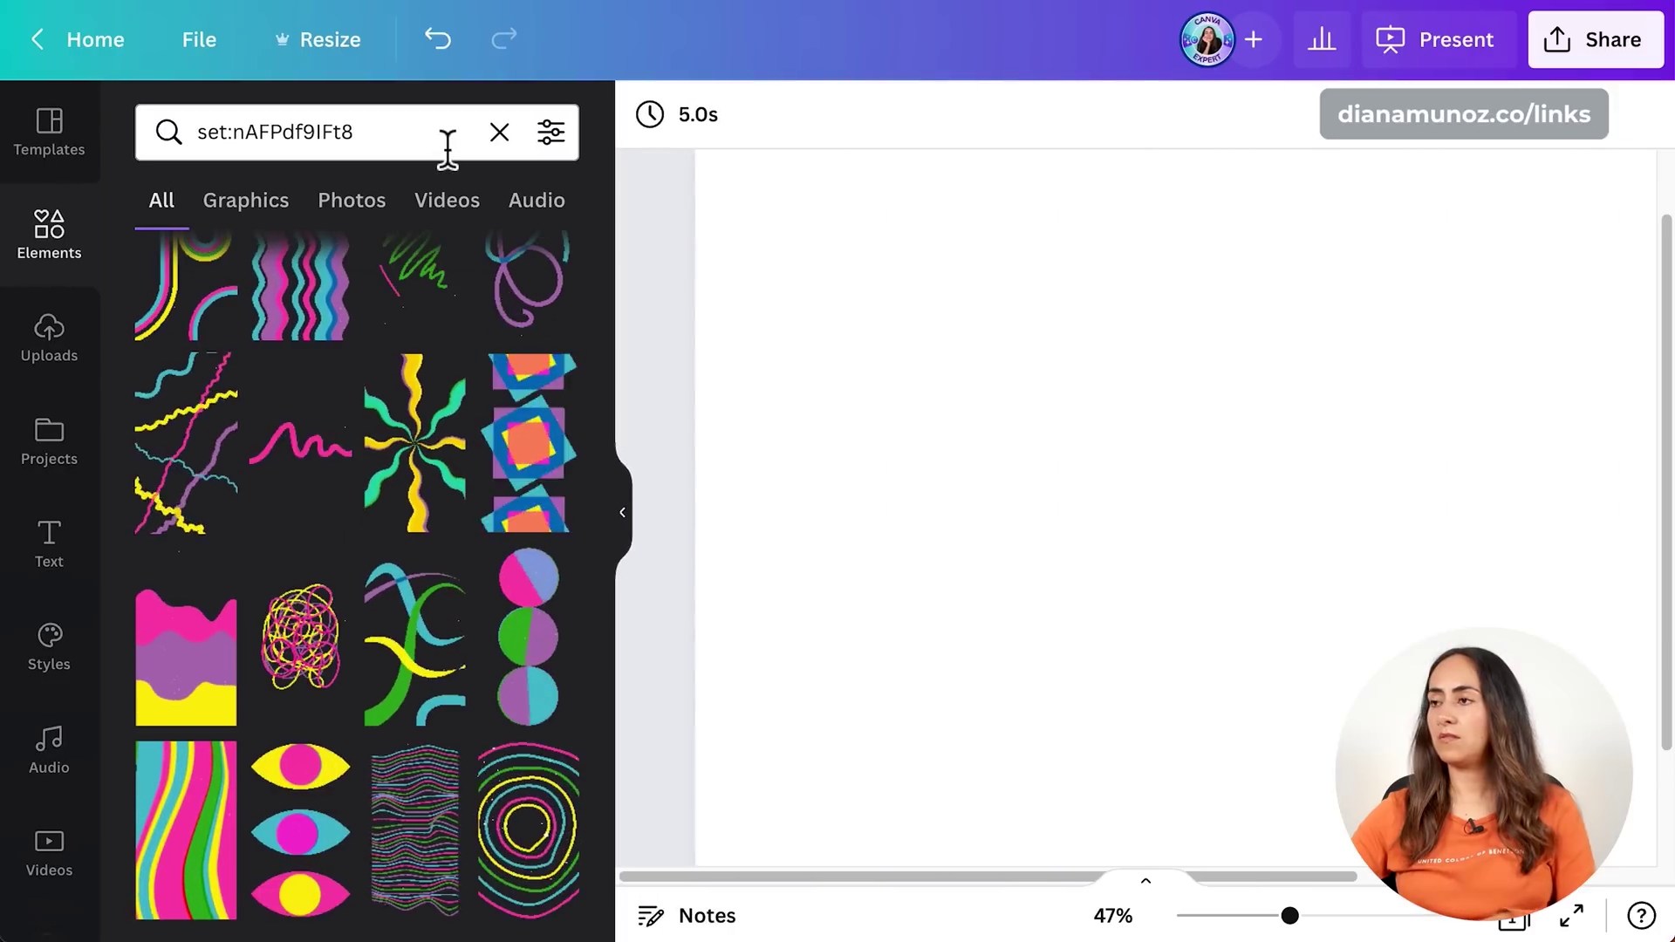
left_click(447, 148)
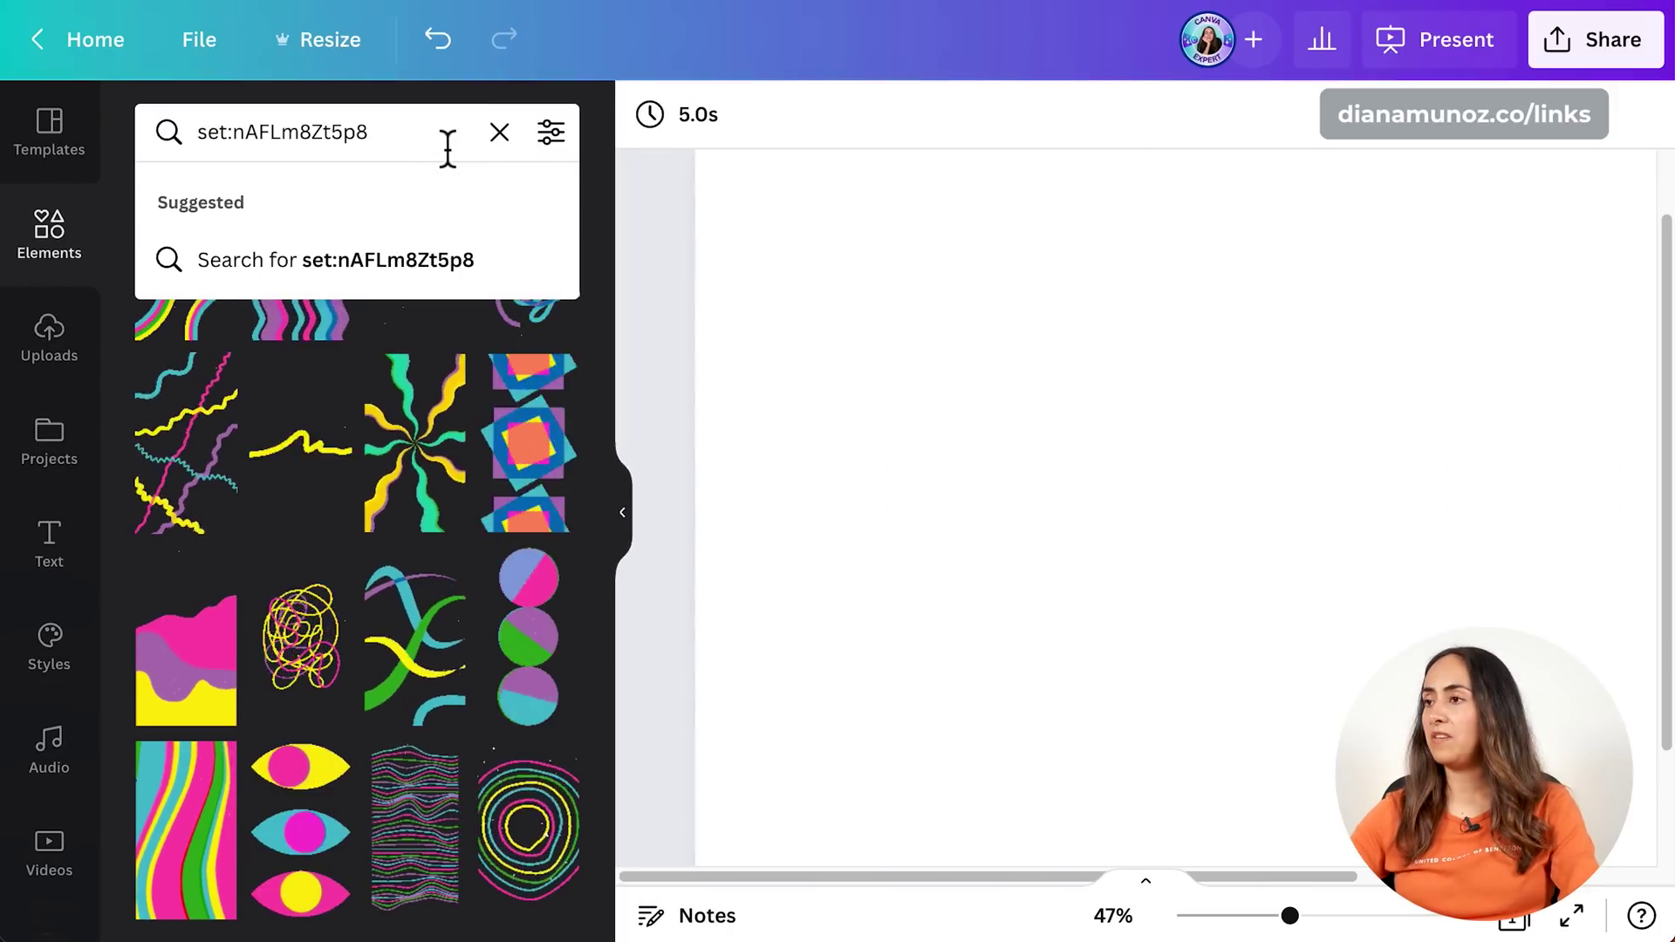
key("Return")
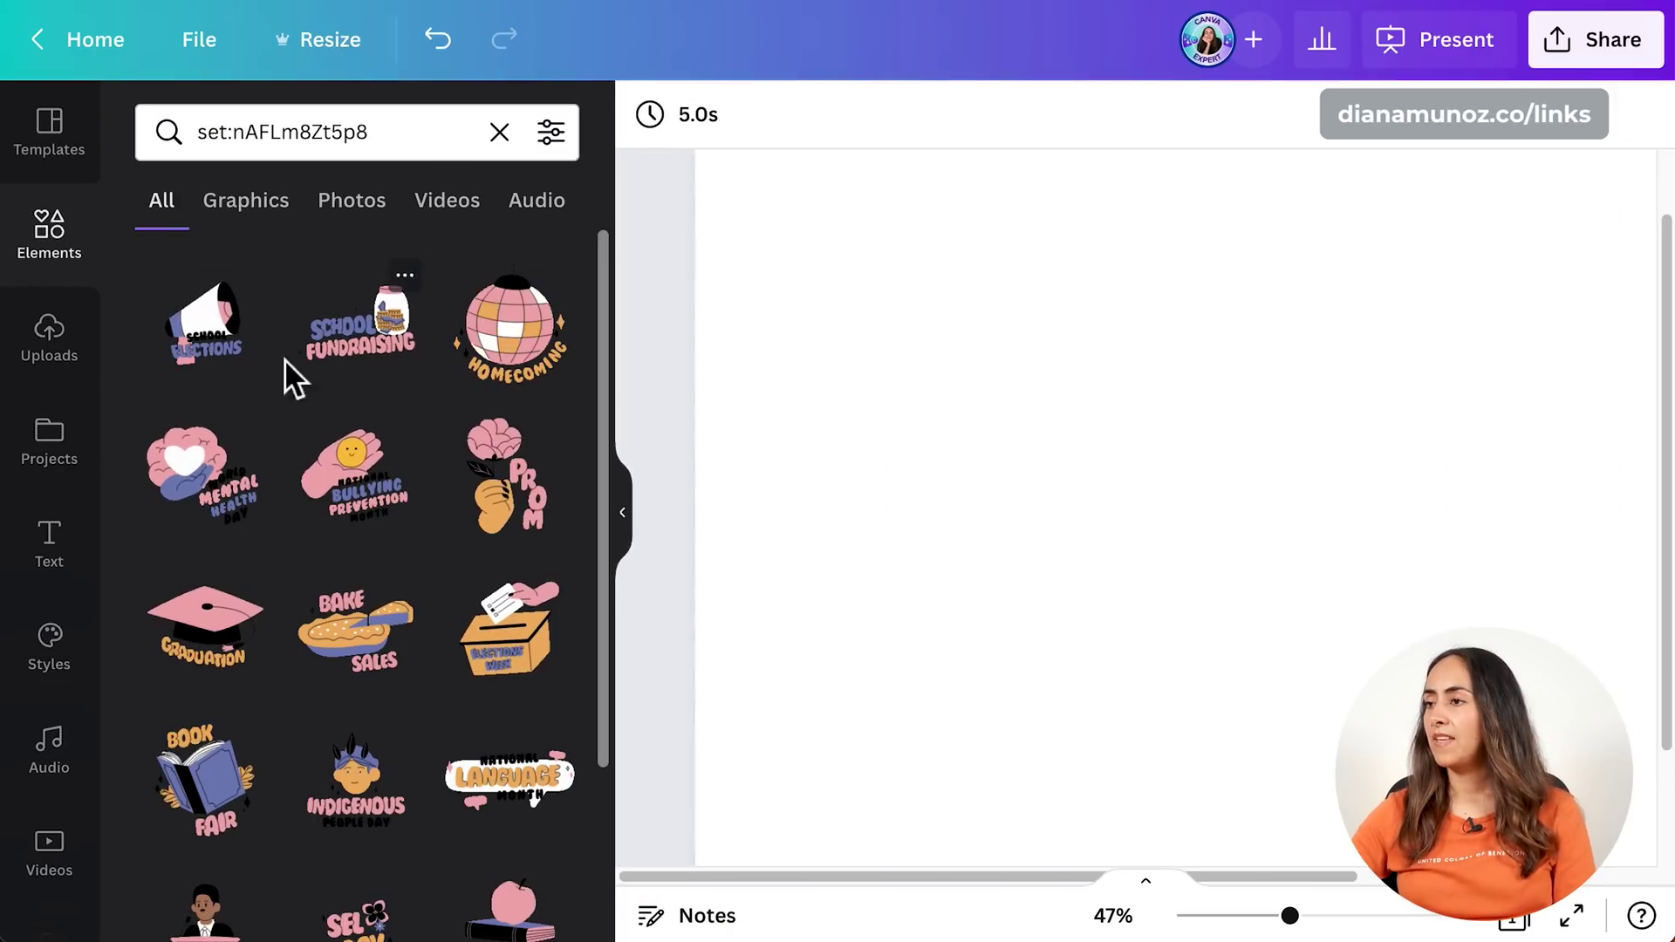
- Show all keywords of the Homecoming Disco Ball sticker
left_click(560, 276)
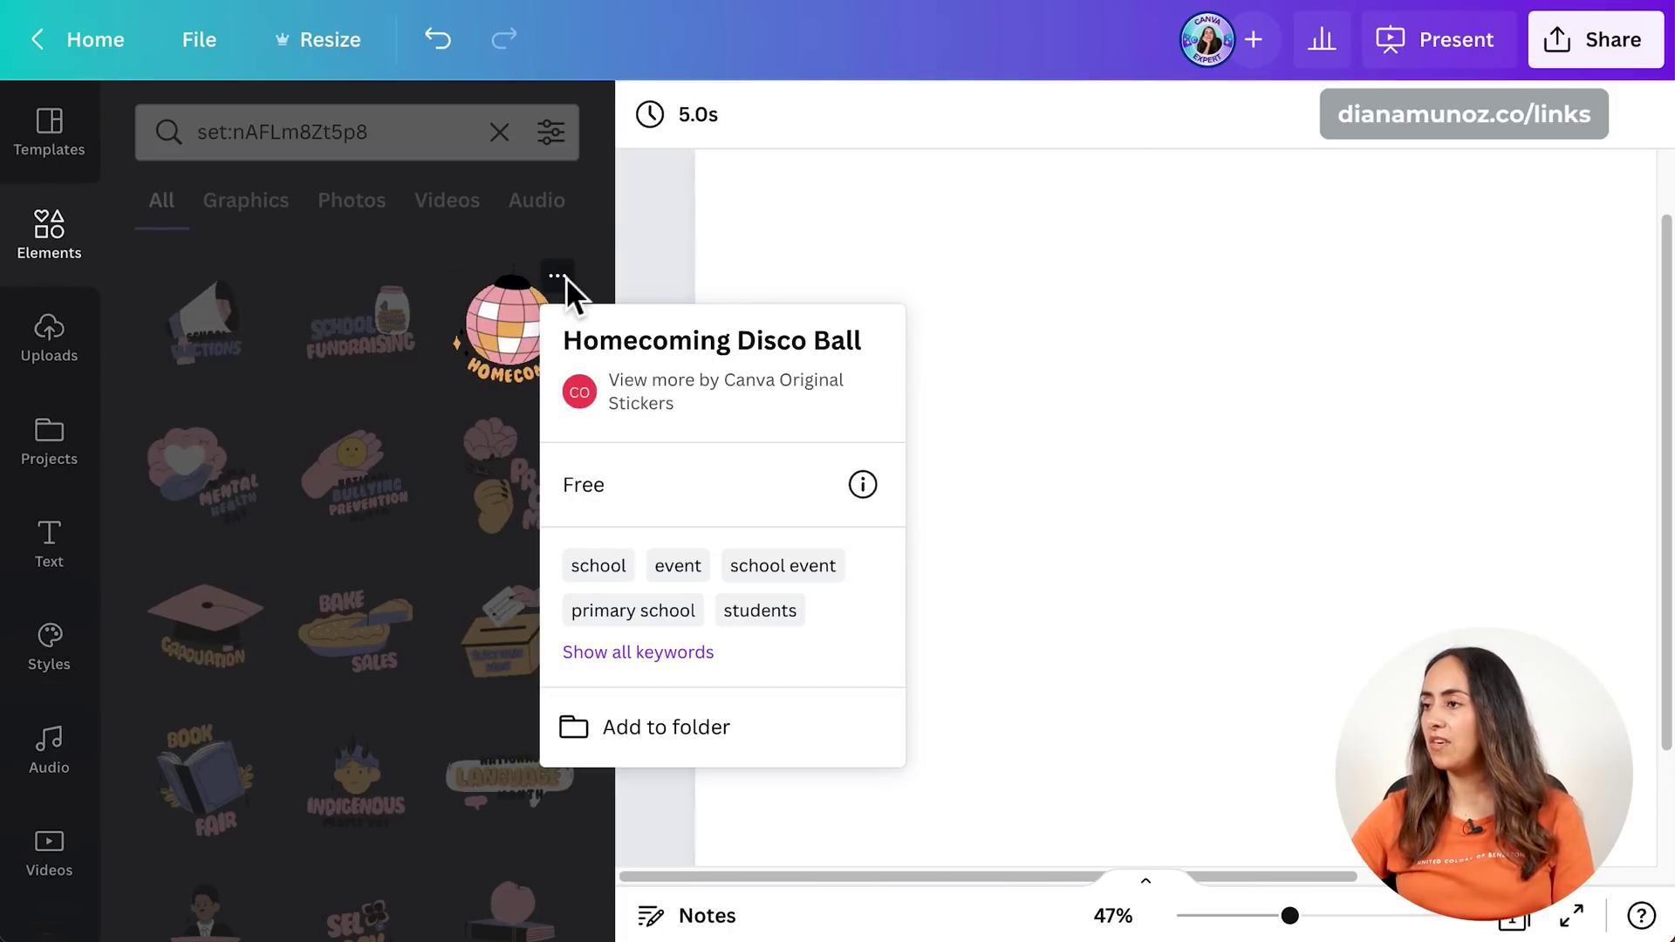
left_click(687, 663)
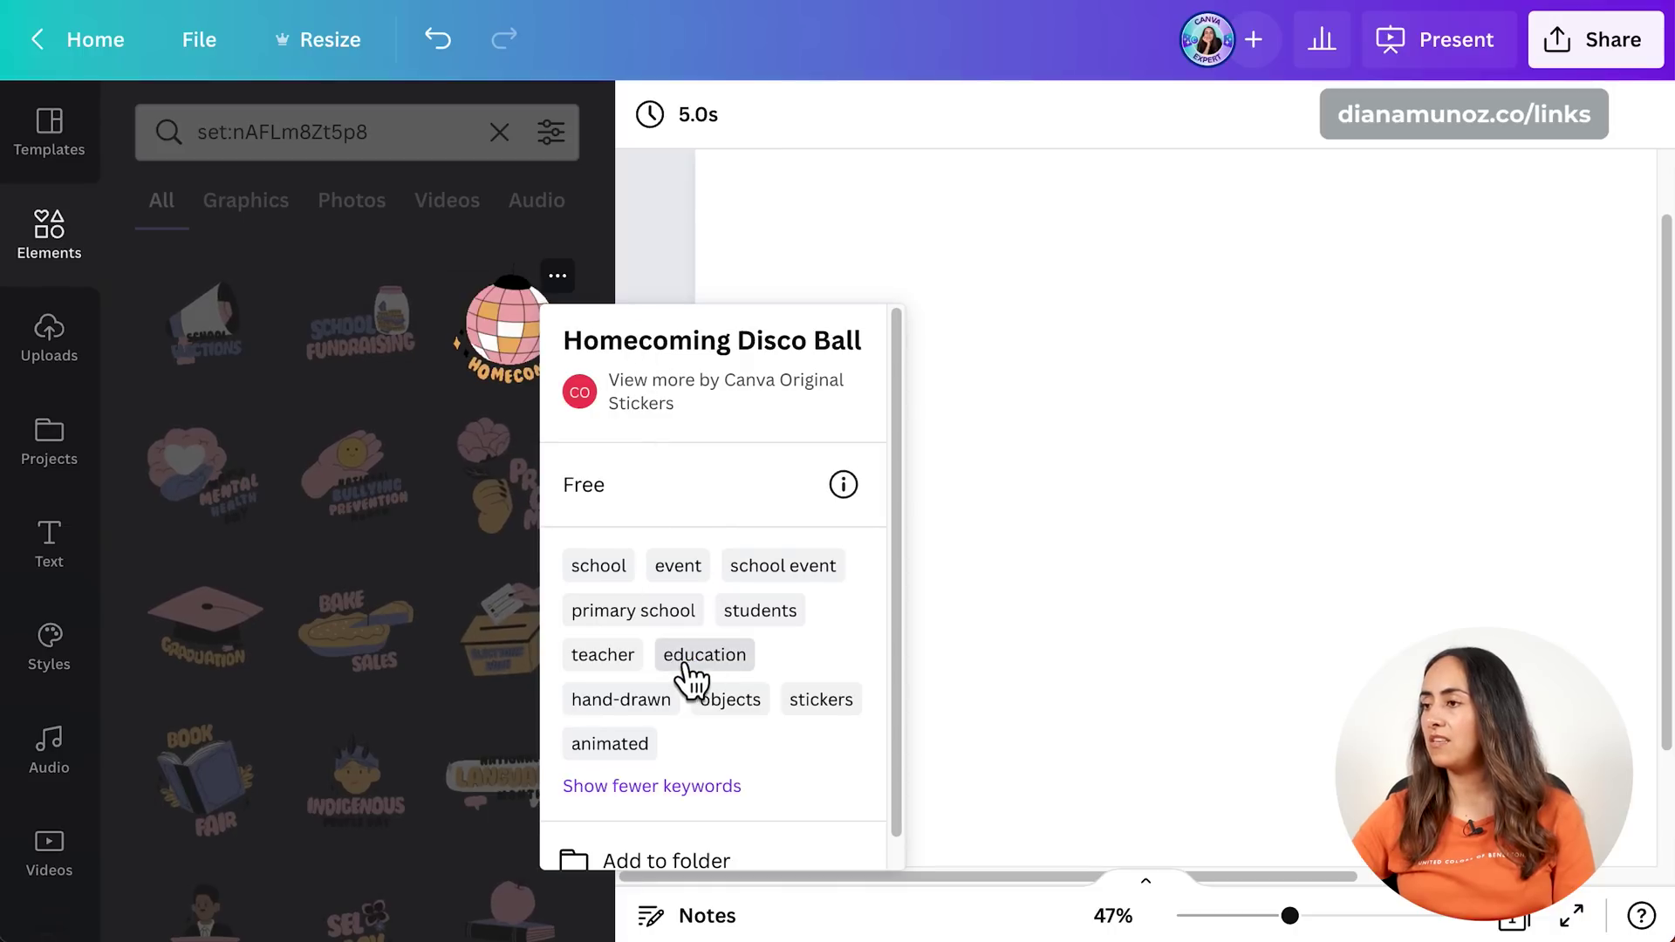
scroll(695, 510, "down", 1)
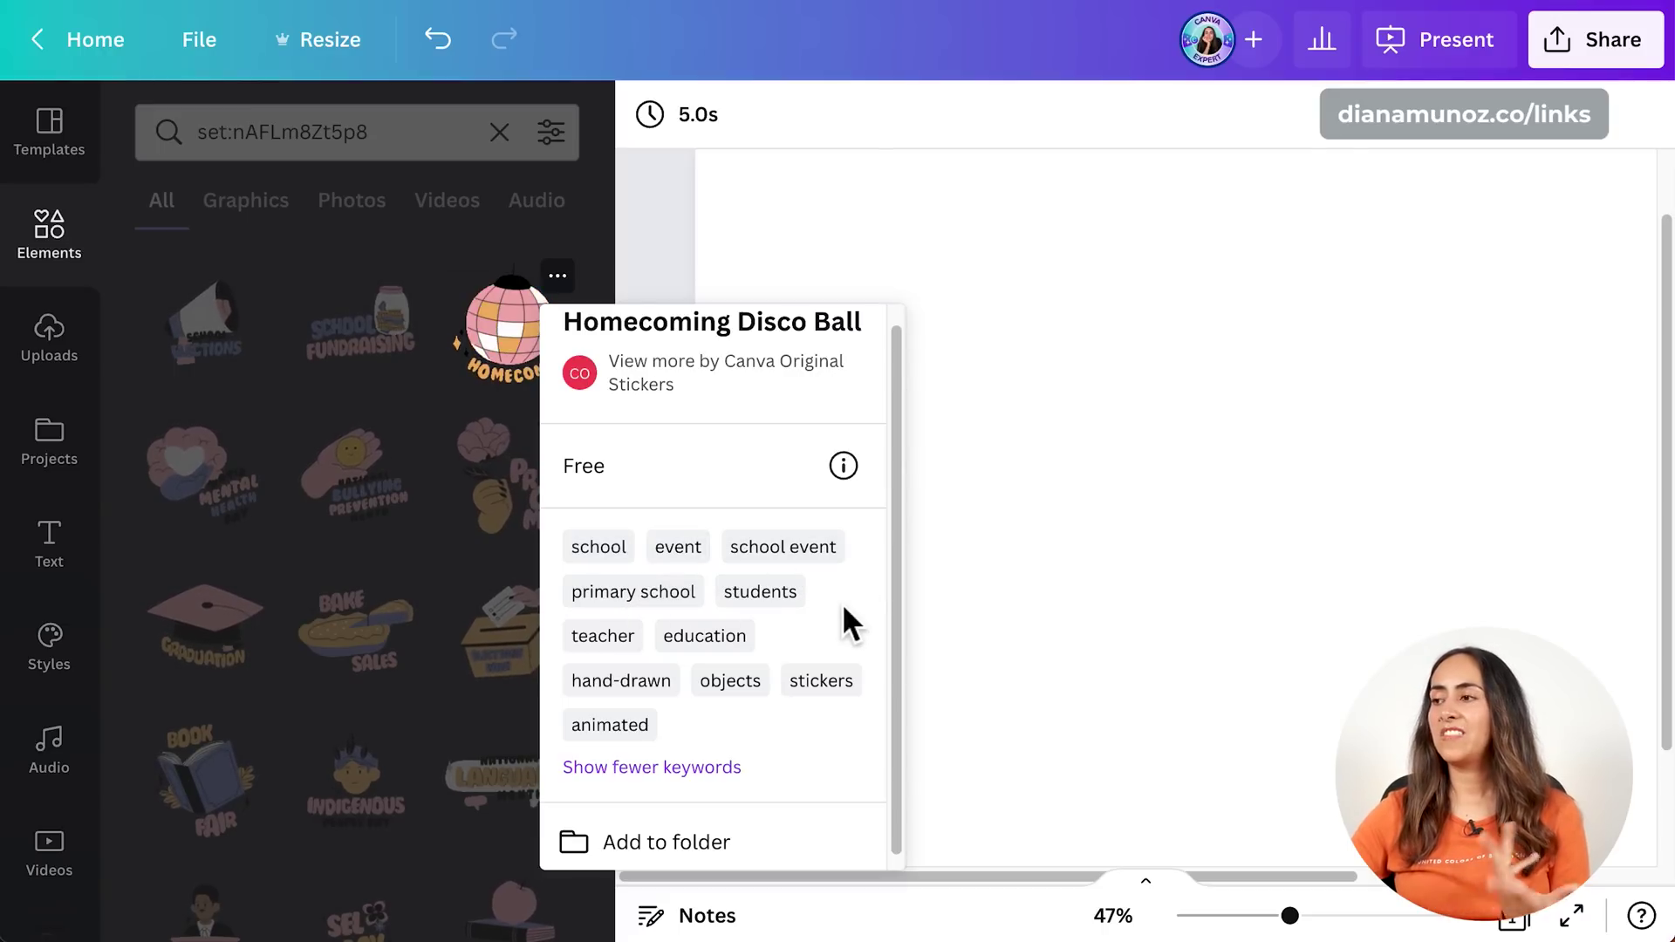
- Close the Homecoming Disco Ball sticker details and move on through the set:nAFLm8Zt5p8 sticker results
left_click(735, 238)
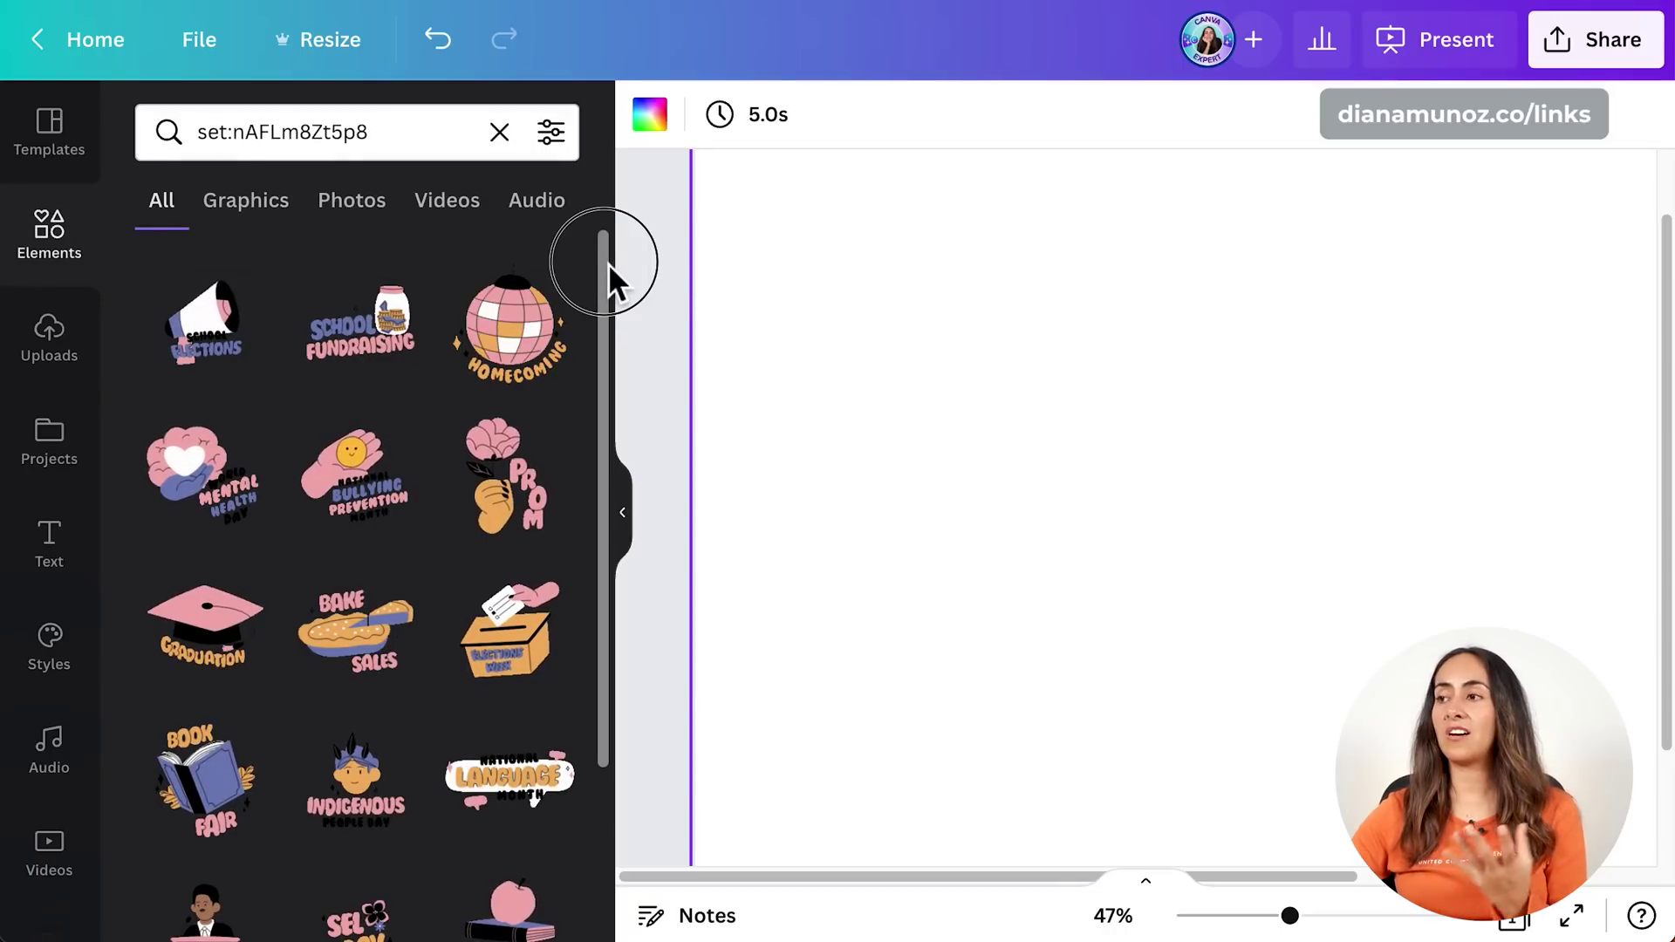
left_click_drag(608, 265, 651, 751)
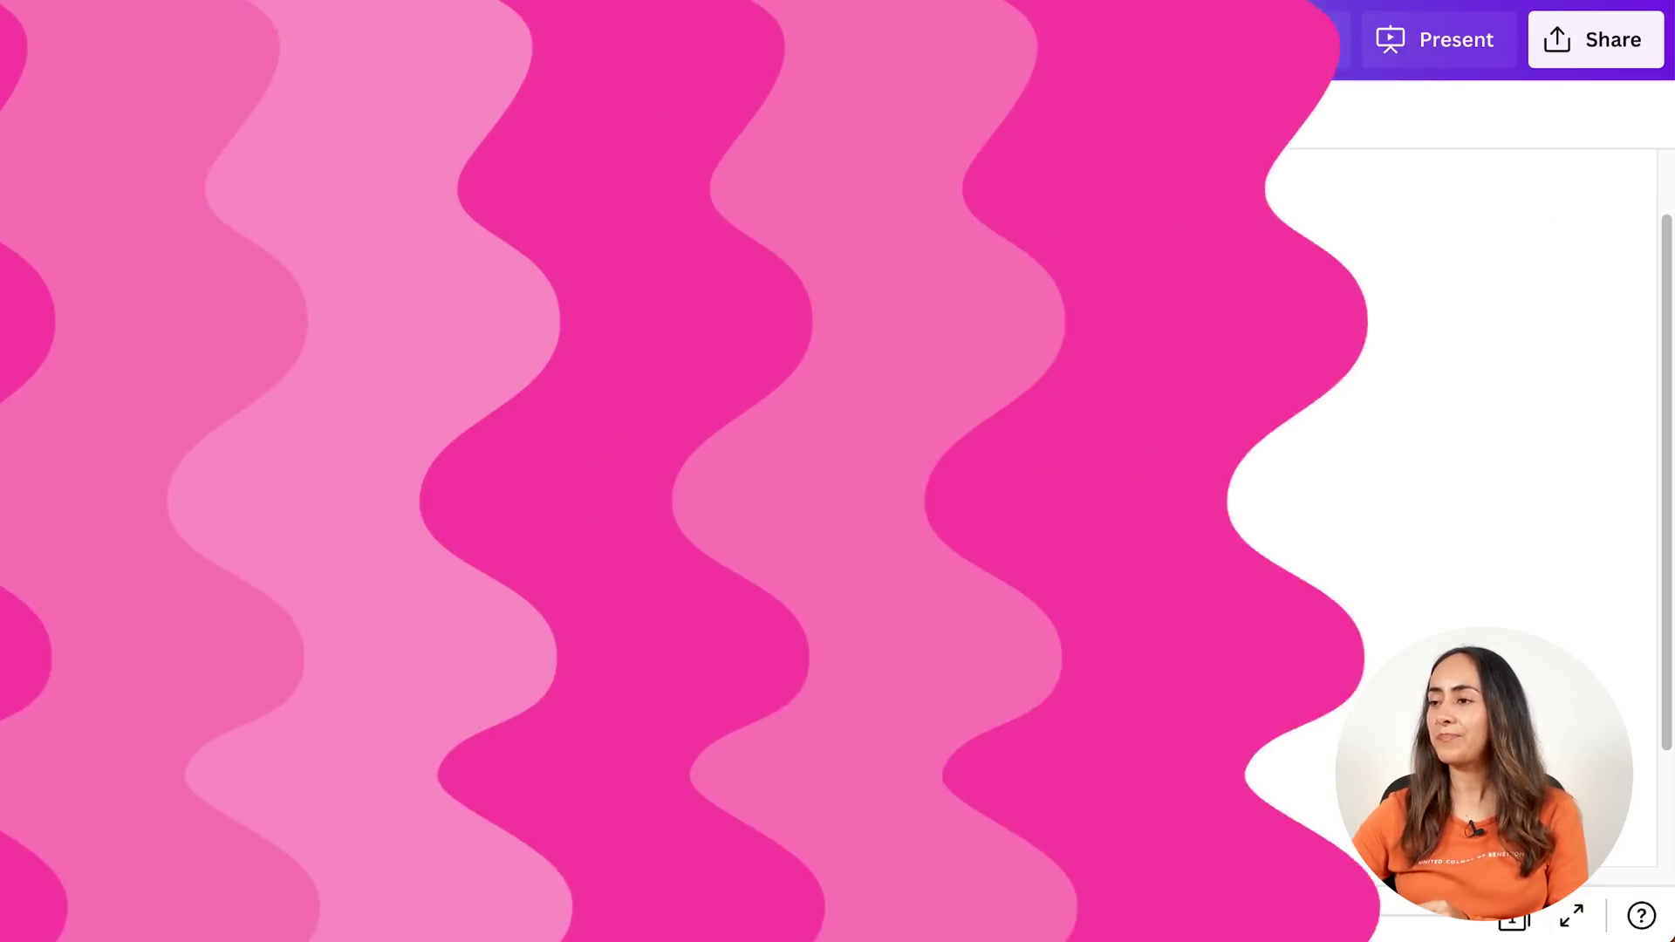